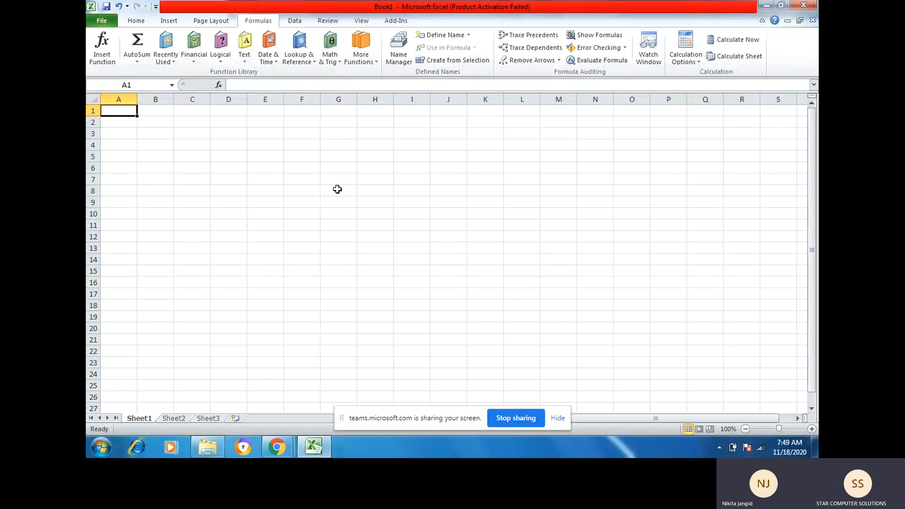
# Enter the column headings name, hindi, eng, math, total, per and div in cells A1 to G1
pyautogui.write('name')
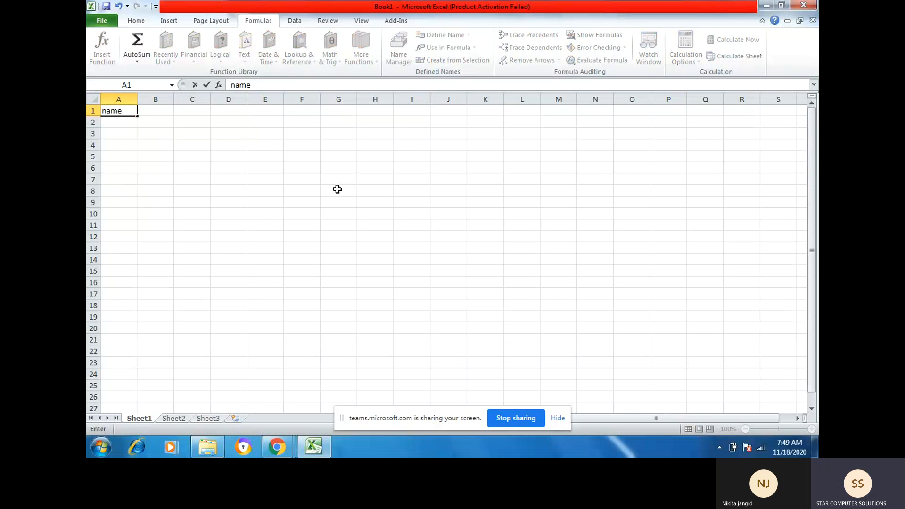
pyautogui.press('Tab')
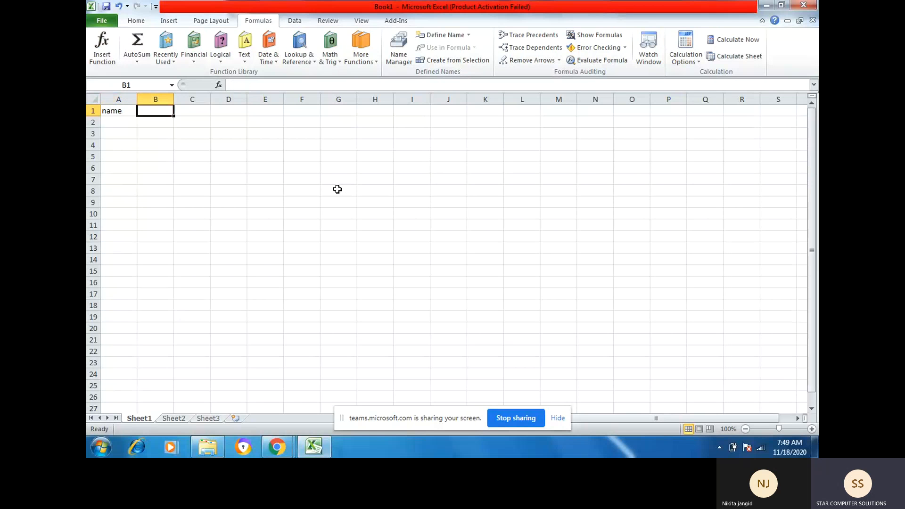
pyautogui.write('hindi')
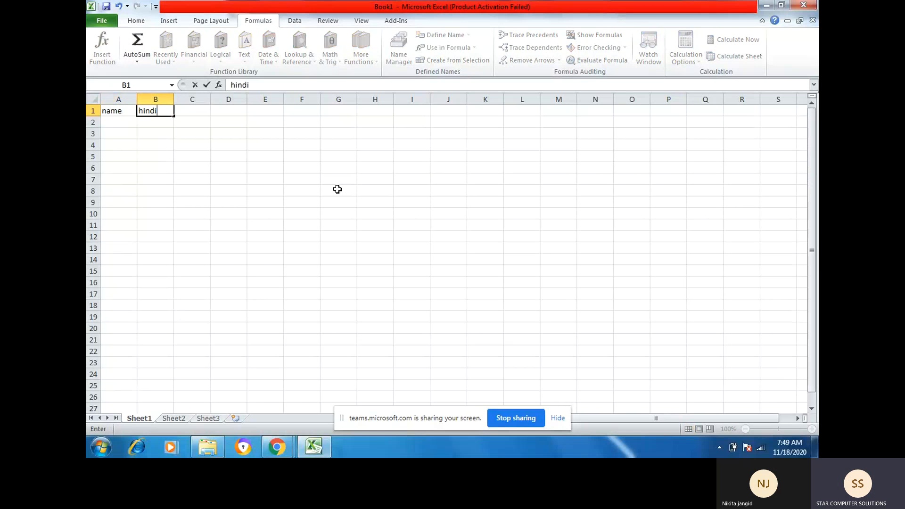
pyautogui.press('Tab')
pyautogui.write('eng')
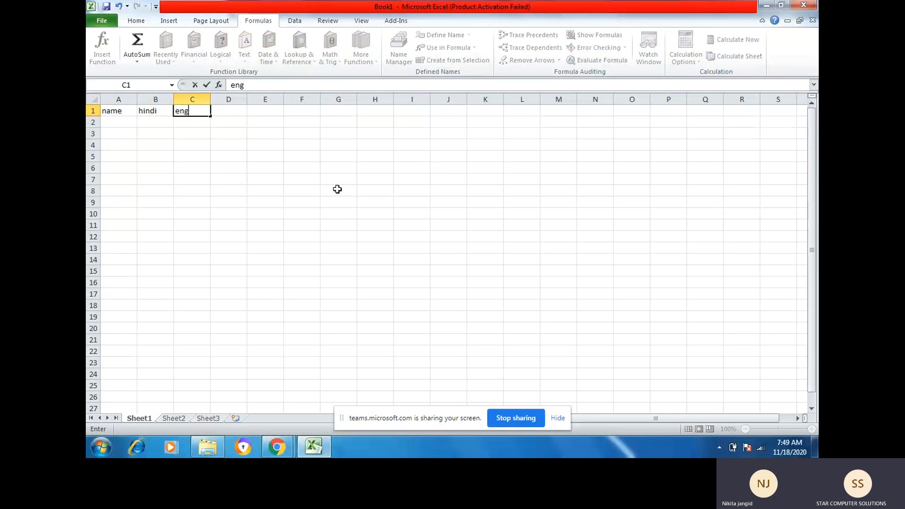
pyautogui.press('Tab')
pyautogui.write('math')
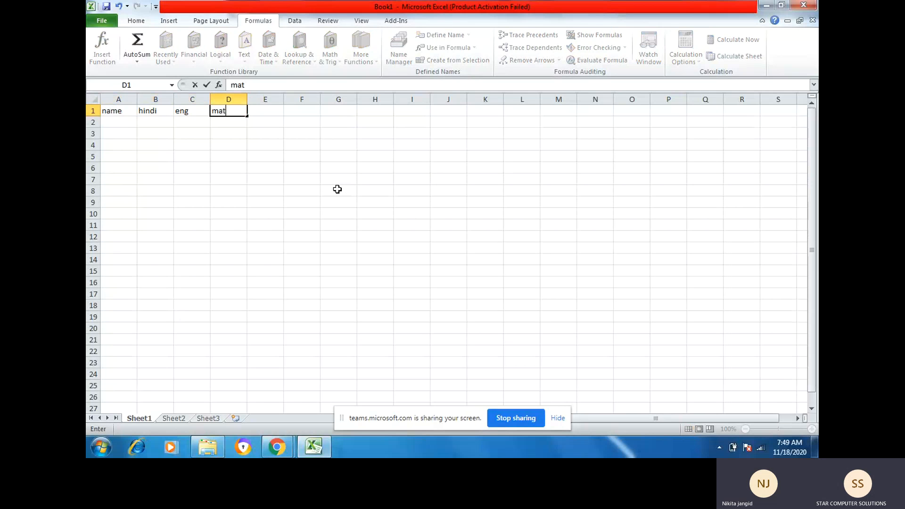
pyautogui.press('Tab')
pyautogui.write('total')
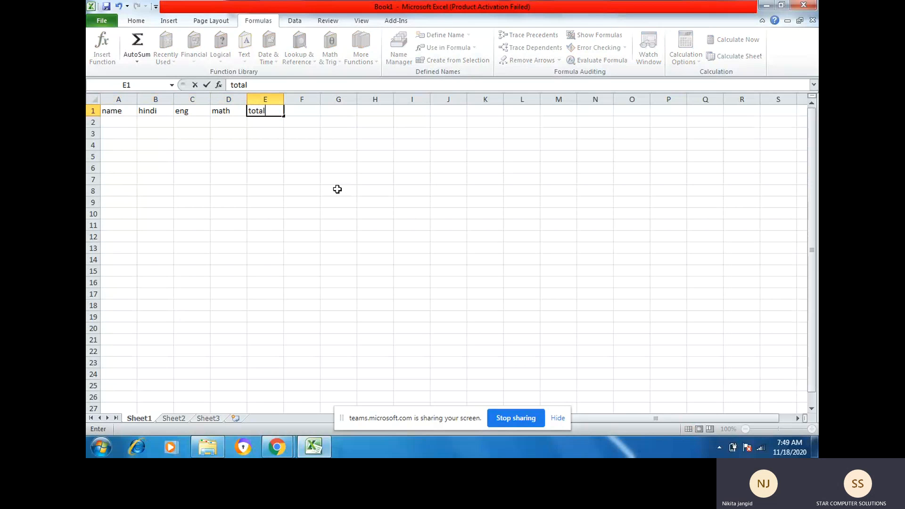
pyautogui.press('Tab')
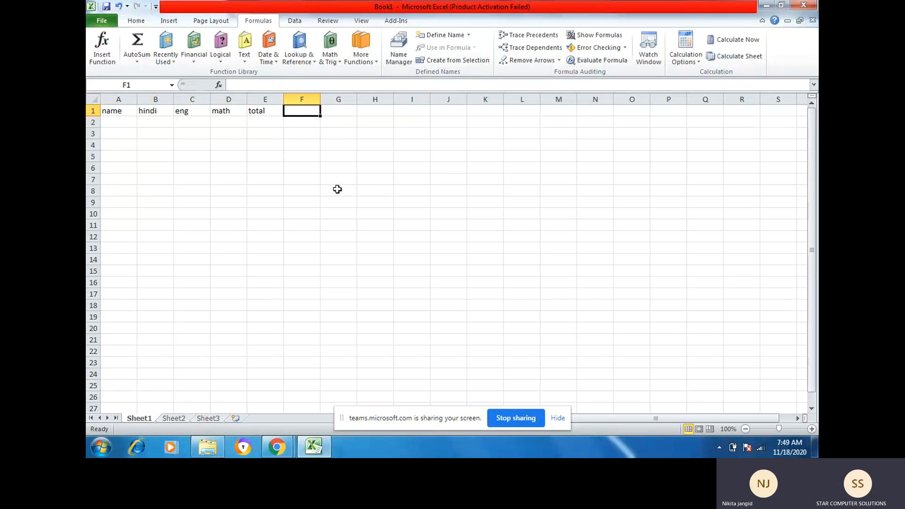
pyautogui.write('per')
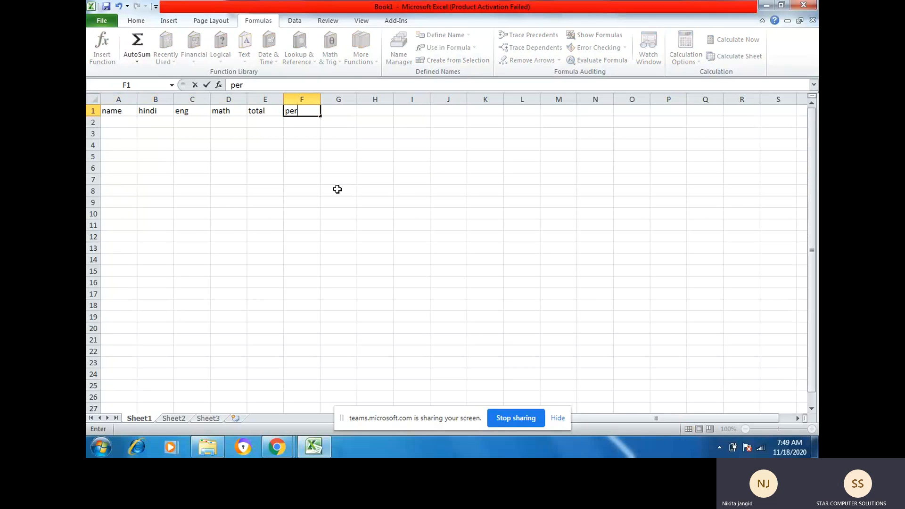
pyautogui.press('Tab')
pyautogui.write('div')
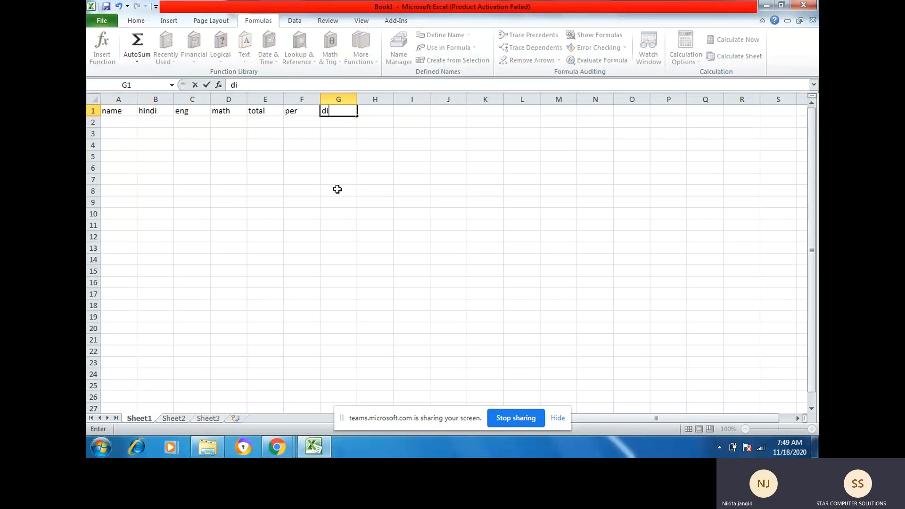
pyautogui.press('Return')
# Fill in the first four students' names in cells A2 to A5 under the name heading
pyautogui.press('Left')
pyautogui.press('Left')
pyautogui.press('Left')
pyautogui.press('Left')
pyautogui.press('Left')
pyautogui.press('Left')
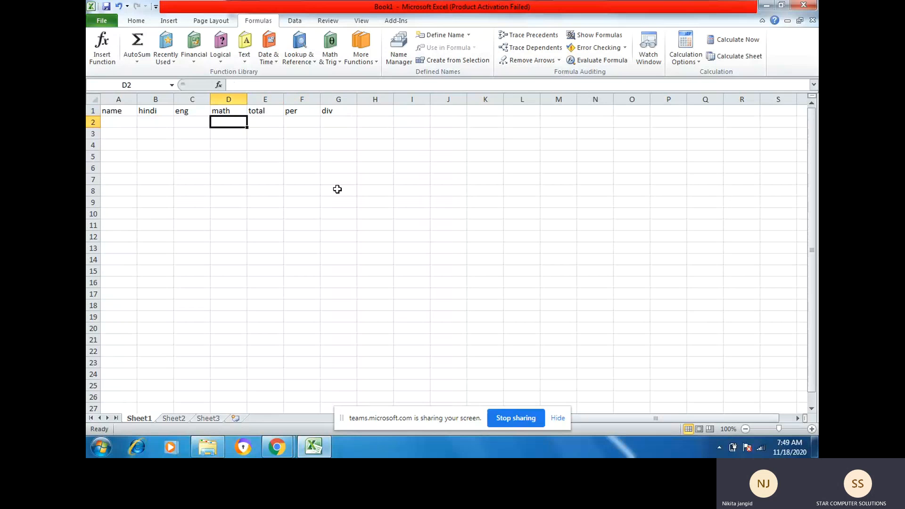
pyautogui.write('s')
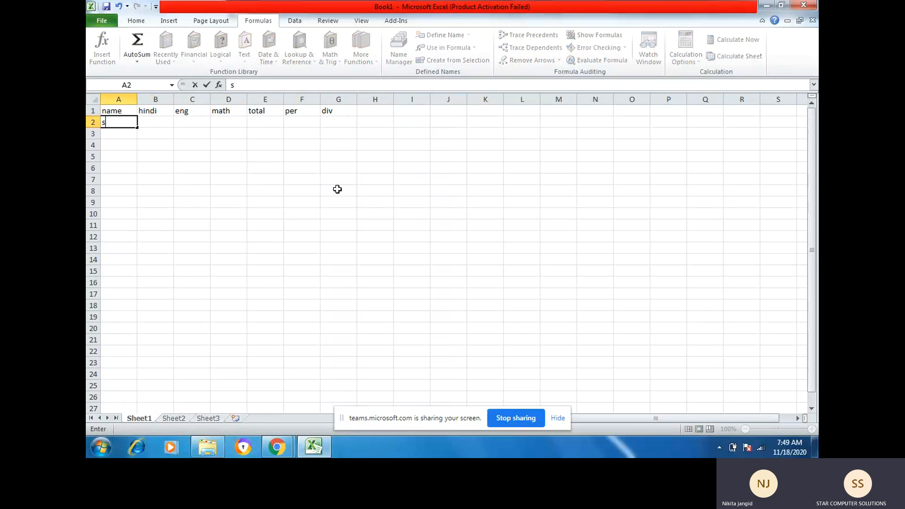
pyautogui.write('arika')
pyautogui.press('Return')
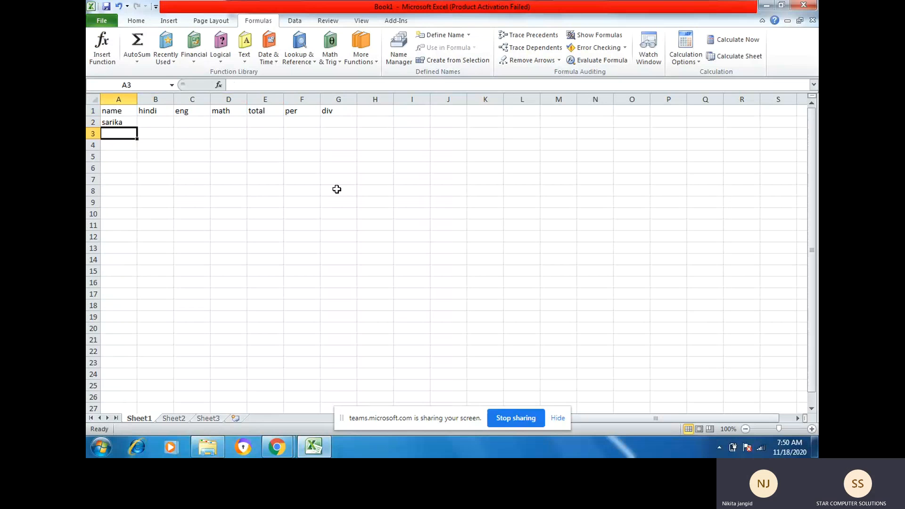
pyautogui.write('nikita')
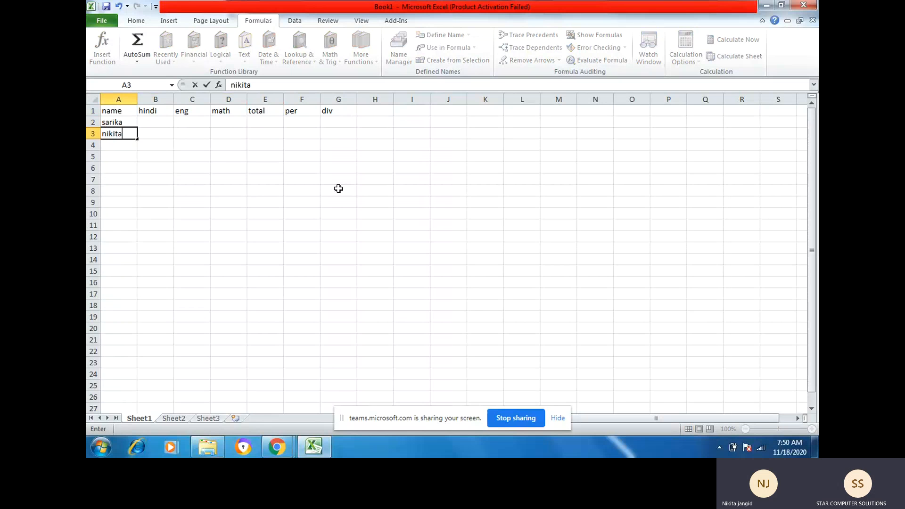
pyautogui.press('Return')
pyautogui.write('m')
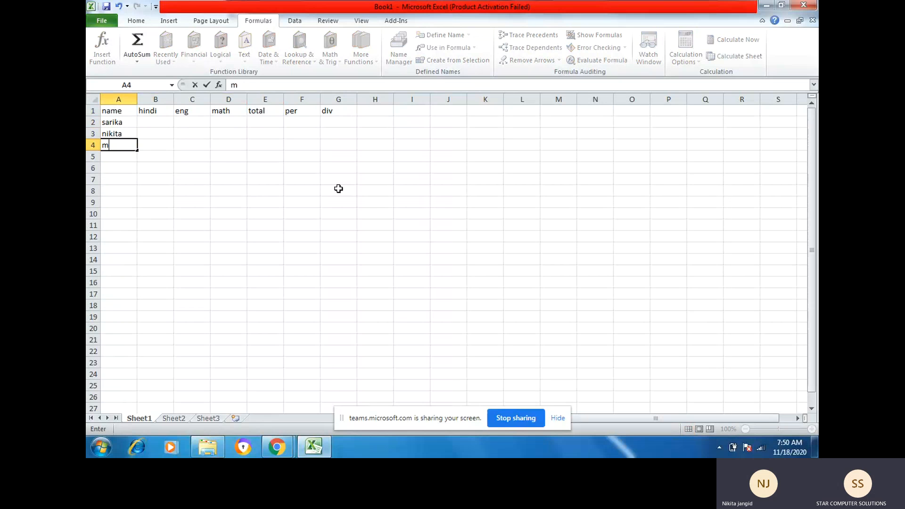
pyautogui.write('ohit')
pyautogui.press('Return')
pyautogui.write('rohit')
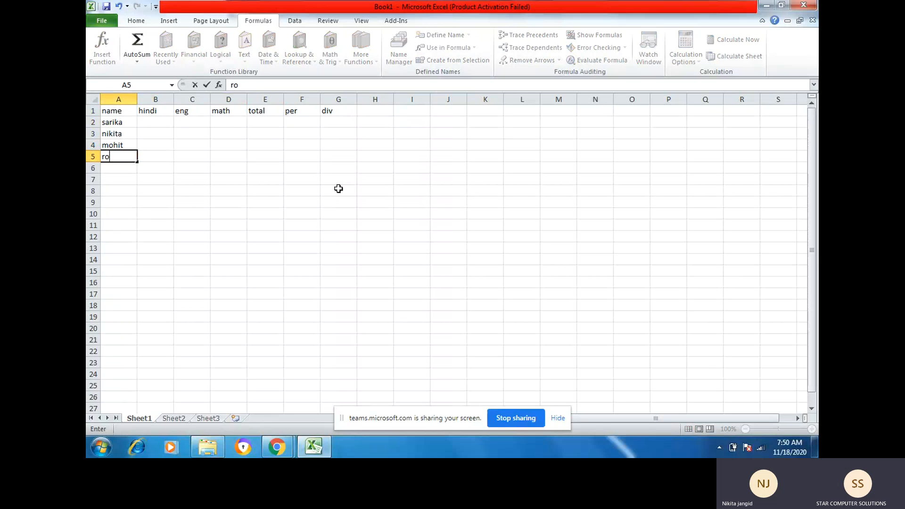
pyautogui.press('Return')
# Add two more students' names in cells A6 and A7 of the name column
pyautogui.write('siva')
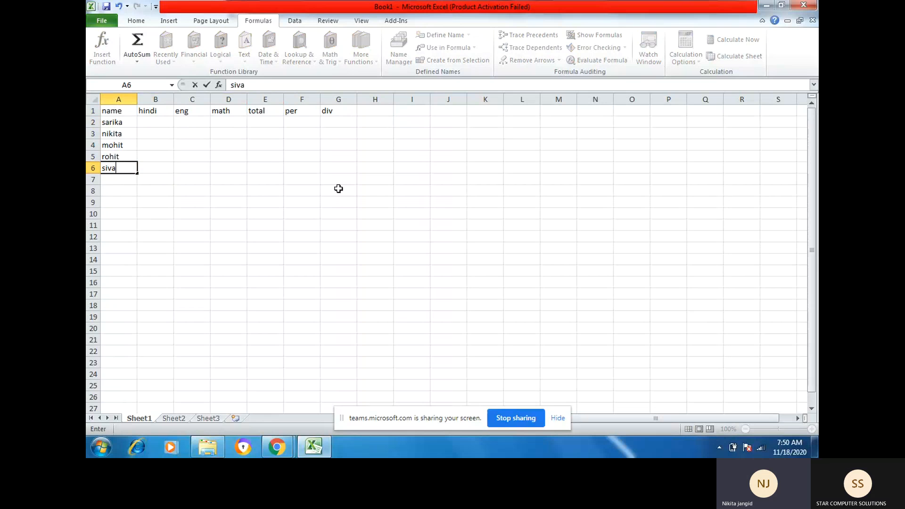
pyautogui.press('BackSpace')
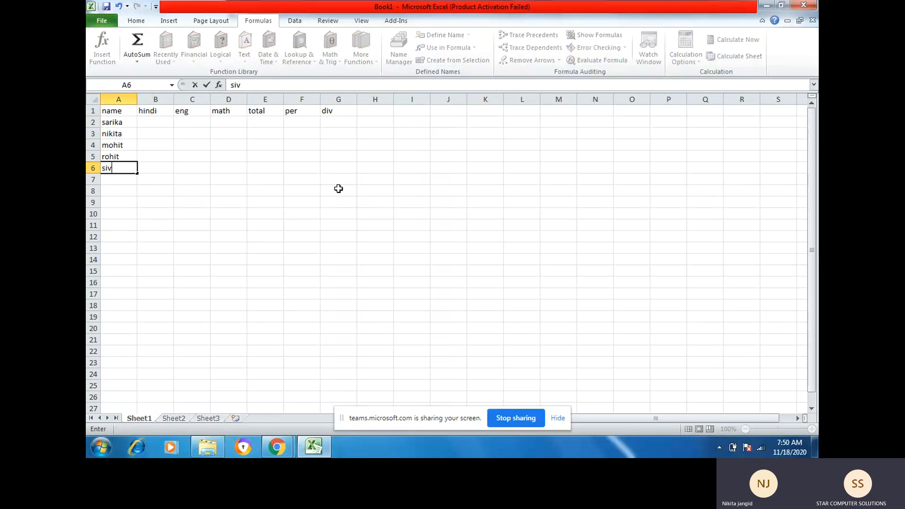
pyautogui.press('BackSpace')
pyautogui.press('BackSpace')
pyautogui.write('hiva')
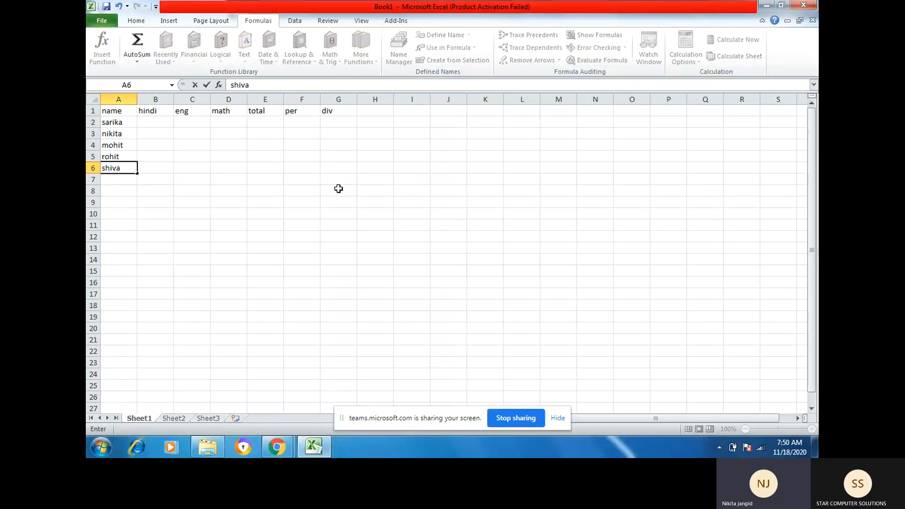
pyautogui.press('Return')
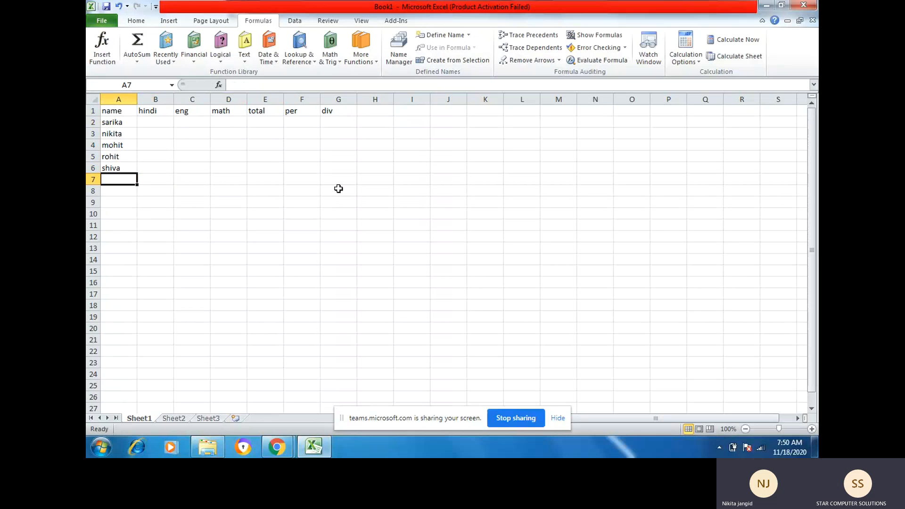
pyautogui.write('jee')
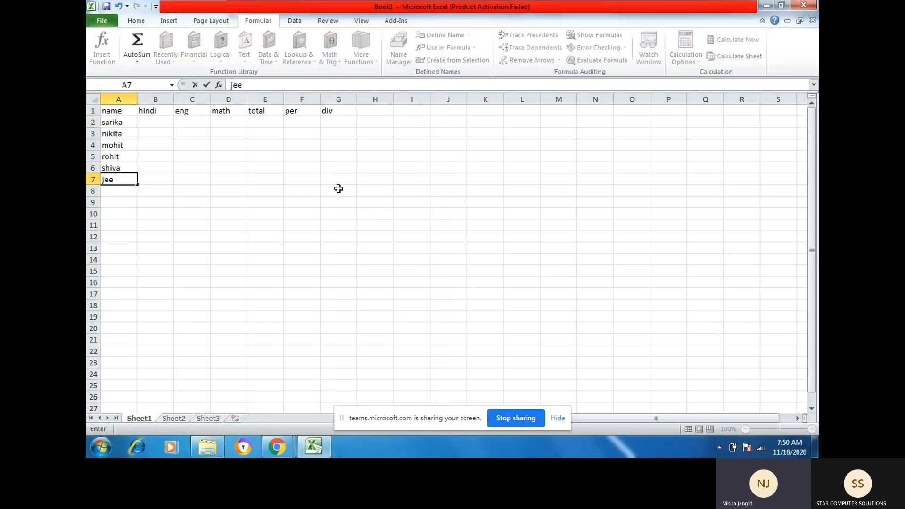
pyautogui.write('va')
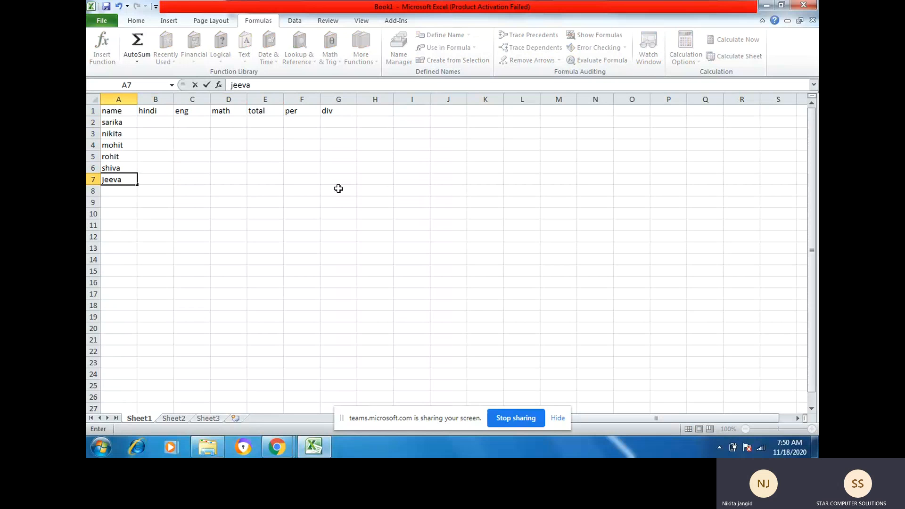
# Enter the hindi marks 34, 23, 13, 35, 43 and 21 in cells B2 to B7
pyautogui.press('Up')
pyautogui.press('Up')
pyautogui.press('Up')
pyautogui.press('Up')
pyautogui.press('Up')
pyautogui.press('Right')
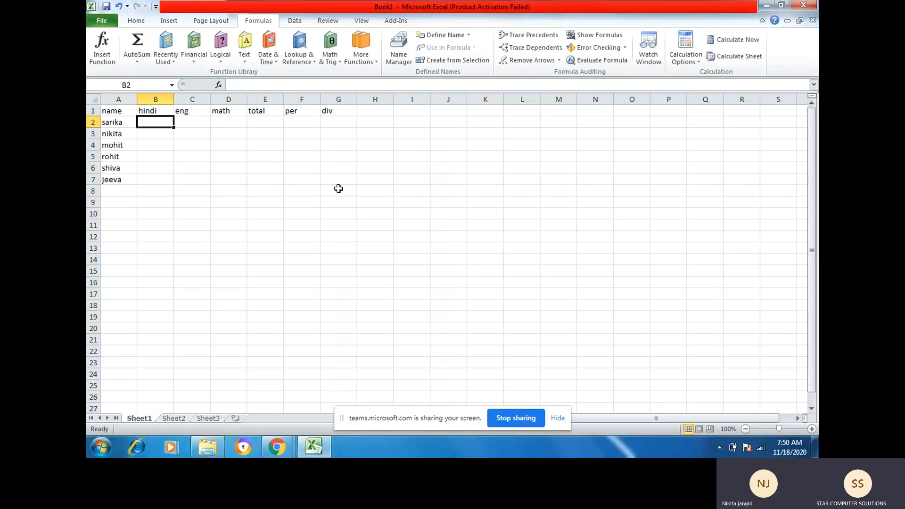
pyautogui.write('34')
pyautogui.press('Return')
pyautogui.write('23')
pyautogui.press('Return')
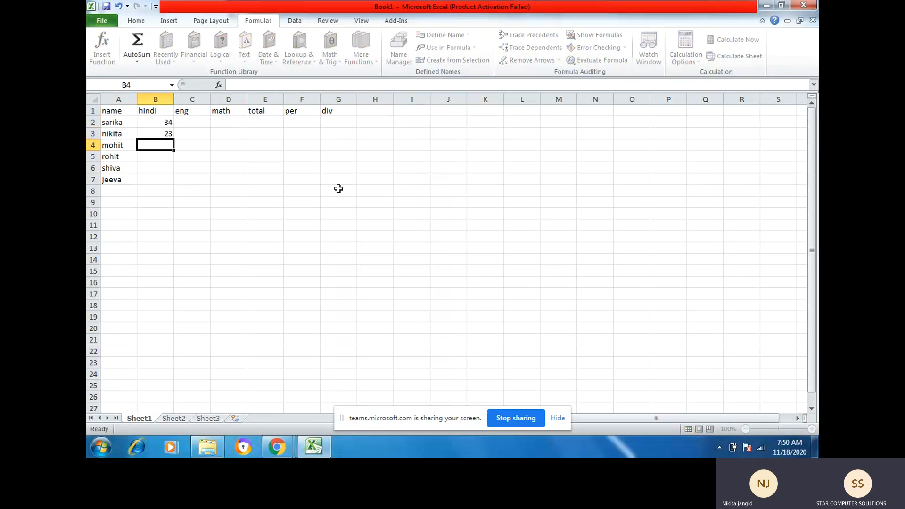
pyautogui.write('13')
pyautogui.press('Return')
pyautogui.write('35')
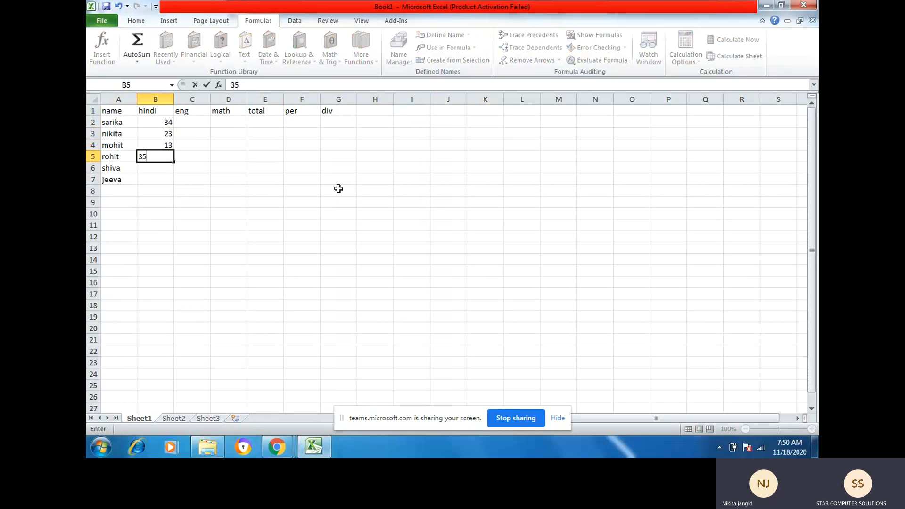
pyautogui.press('Return')
pyautogui.write('43')
pyautogui.press('Return')
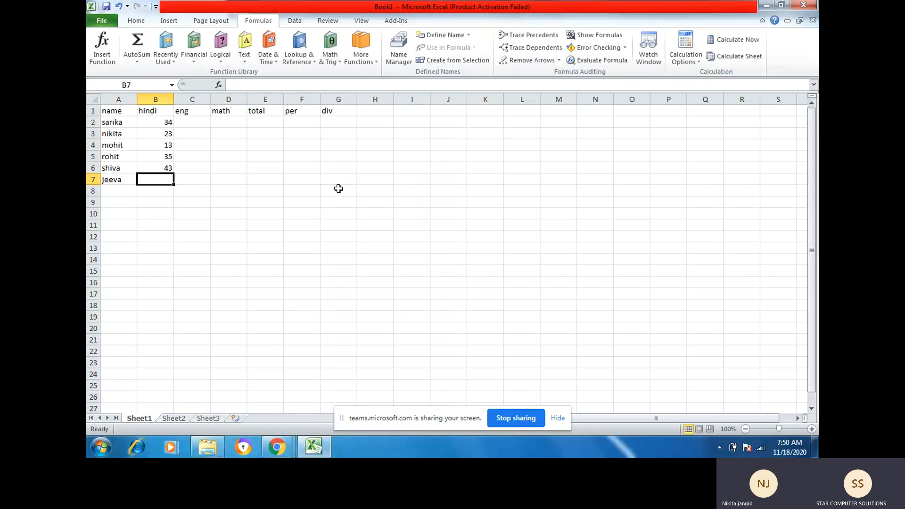
pyautogui.write('21')
pyautogui.press('Return')
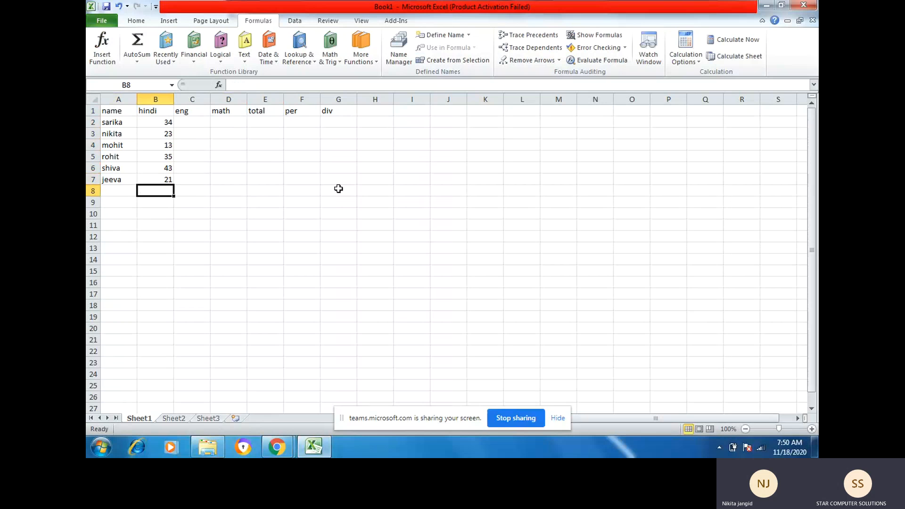
# Enter the first student's eng mark 31 in C2 and math mark 36 in D2
pyautogui.press('Up')
pyautogui.press('Up')
pyautogui.press('Up')
pyautogui.press('Up')
pyautogui.press('Up')
pyautogui.press('Up')
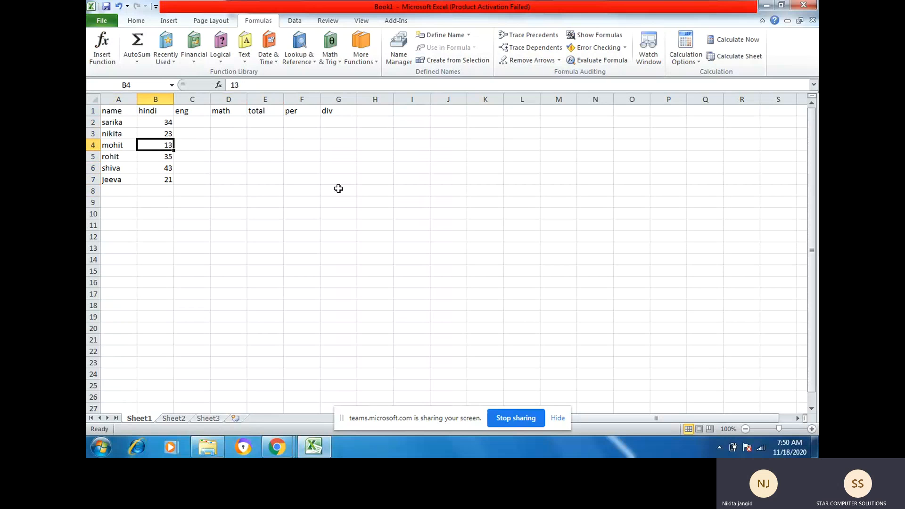
pyautogui.press('Right')
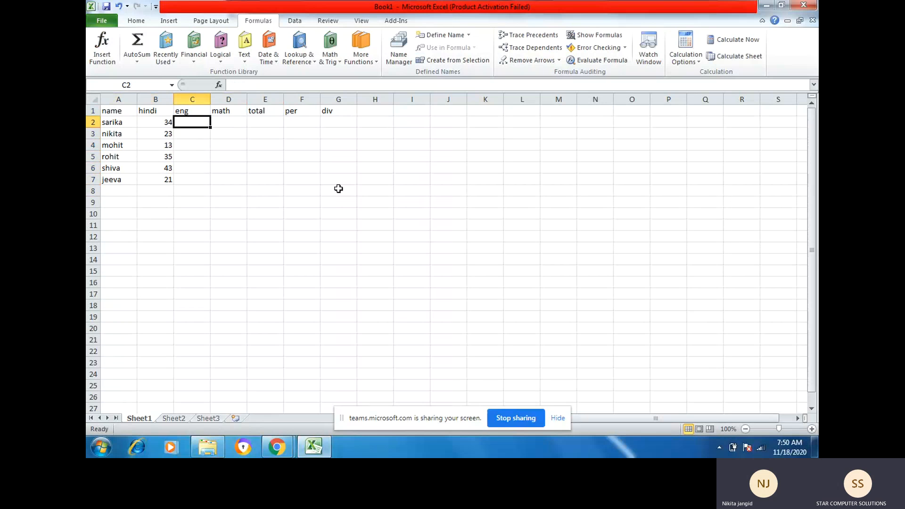
pyautogui.write('3')
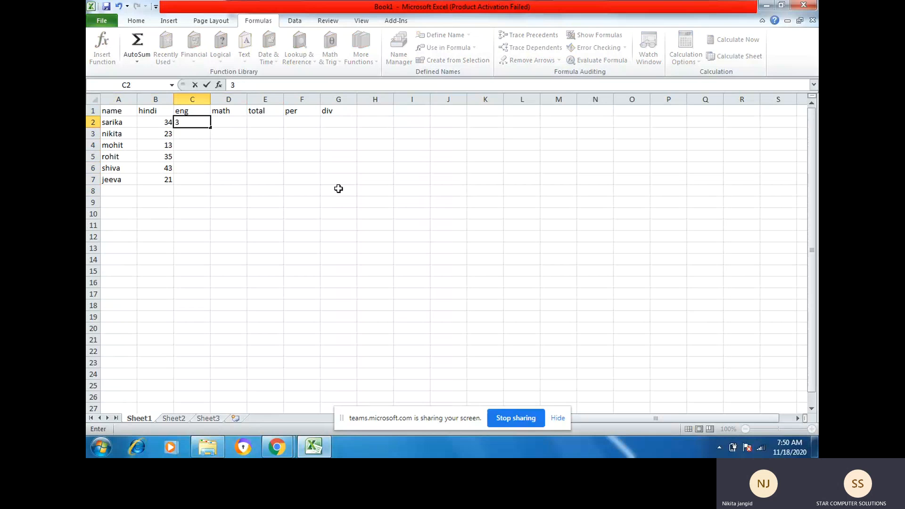
pyautogui.write('1')
pyautogui.press('Right')
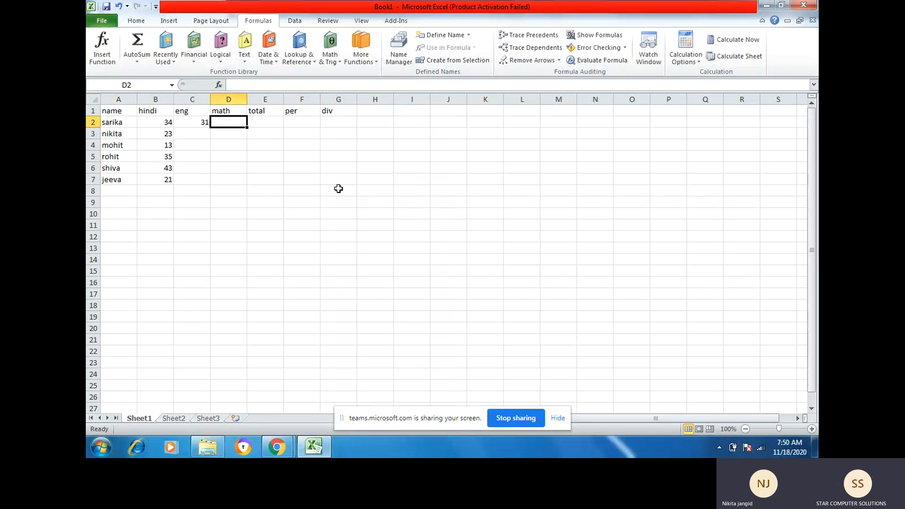
pyautogui.write('4')
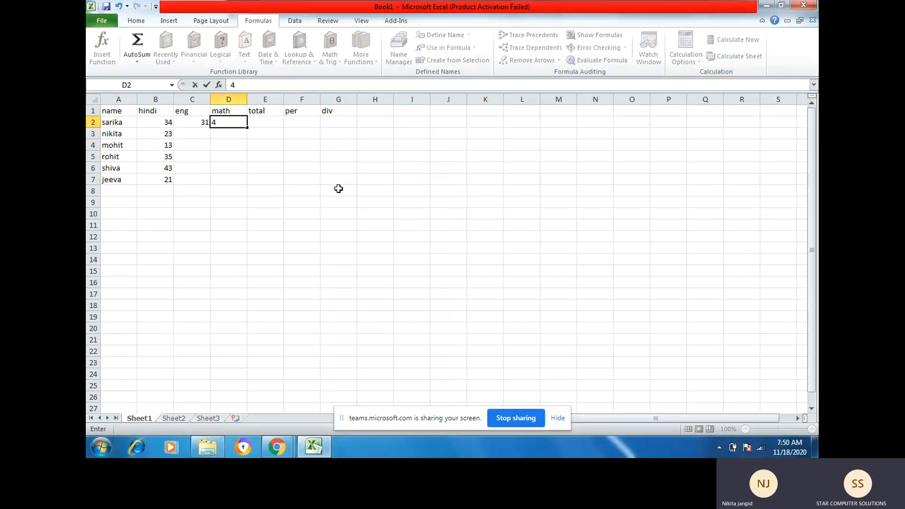
pyautogui.press('BackSpace')
pyautogui.write('36')
pyautogui.press('Return')
# Enter 25 as the second student's eng mark in cell C3
pyautogui.press('Left')
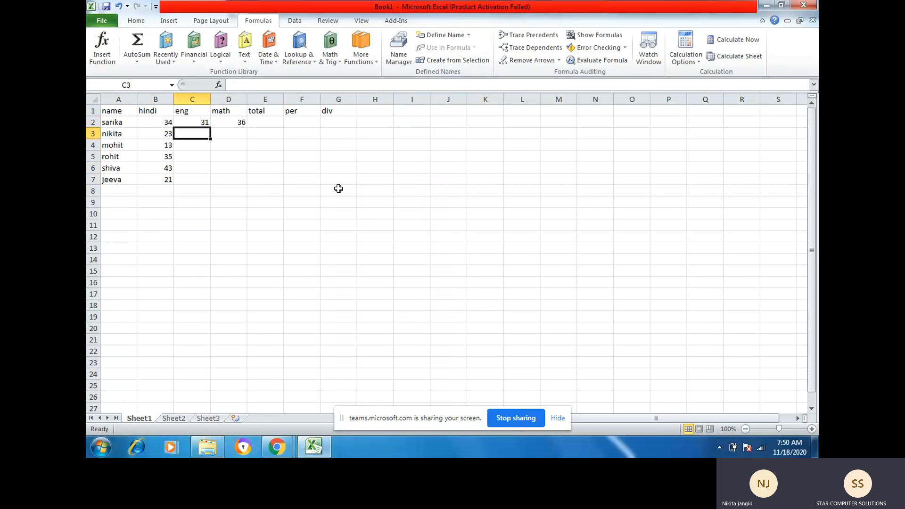
pyautogui.write('25')
pyautogui.press('Return')
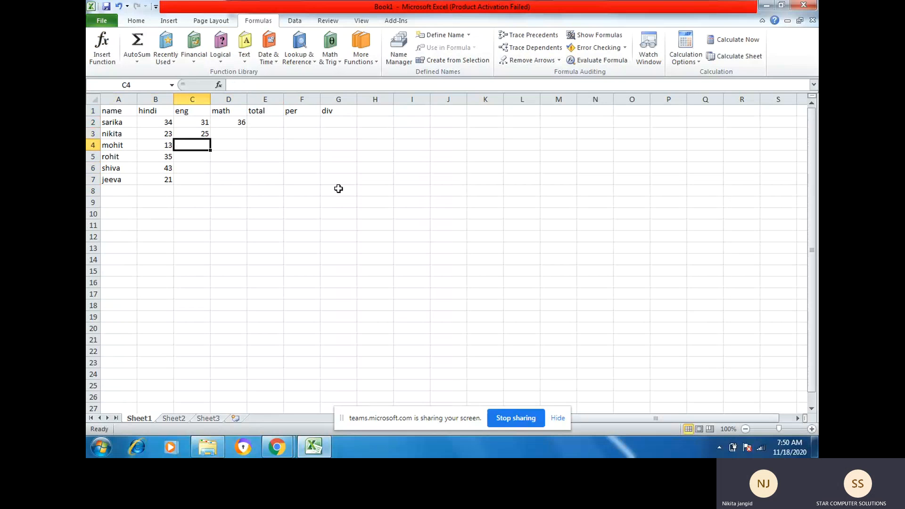
pyautogui.write('26')
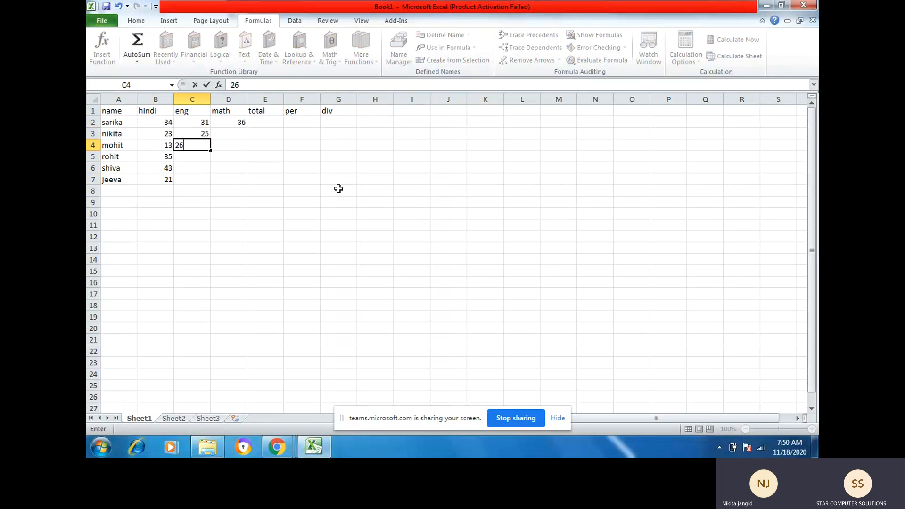
pyautogui.press('BackSpace')
pyautogui.press('Escape')
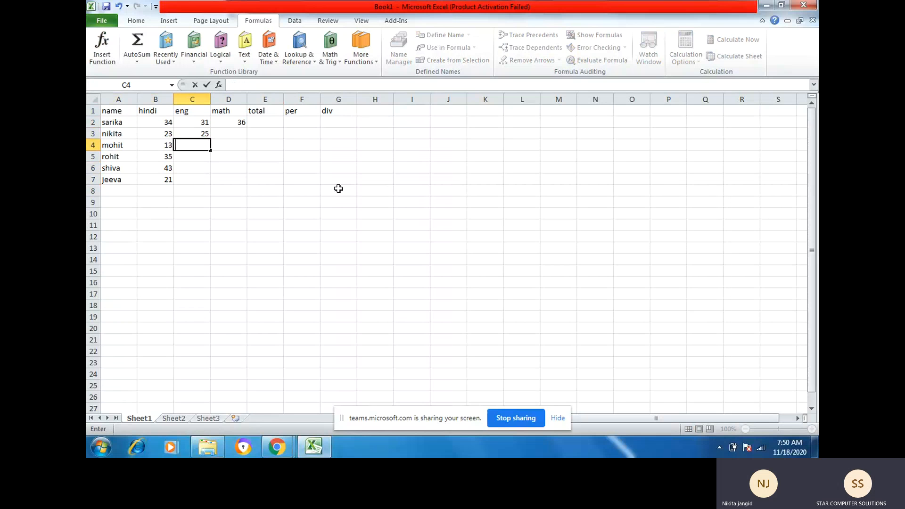
# Enter 27 as the second student's math mark in cell D3
pyautogui.press('Up')
pyautogui.press('Right')
pyautogui.write('27')
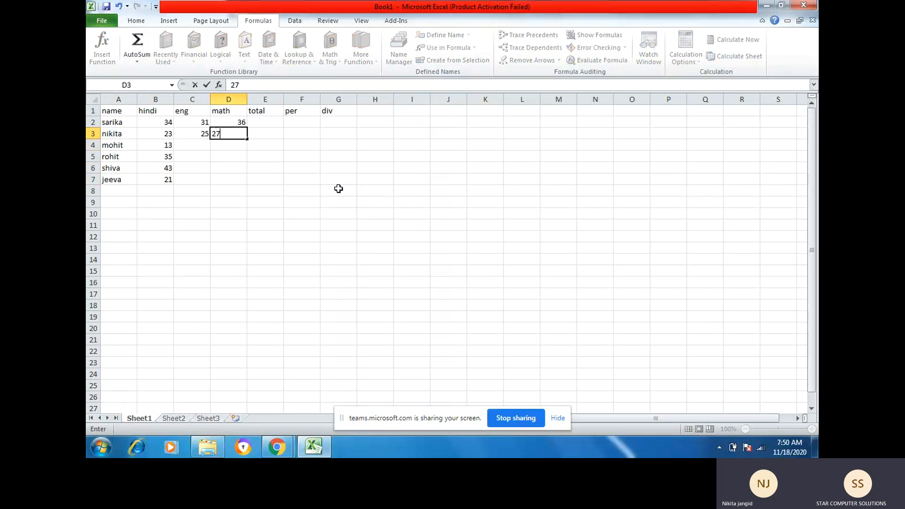
pyautogui.press('Return')
# Enter the remaining eng marks 12, 45, 36 and 31 in cells C4 to C7
pyautogui.press('Left')
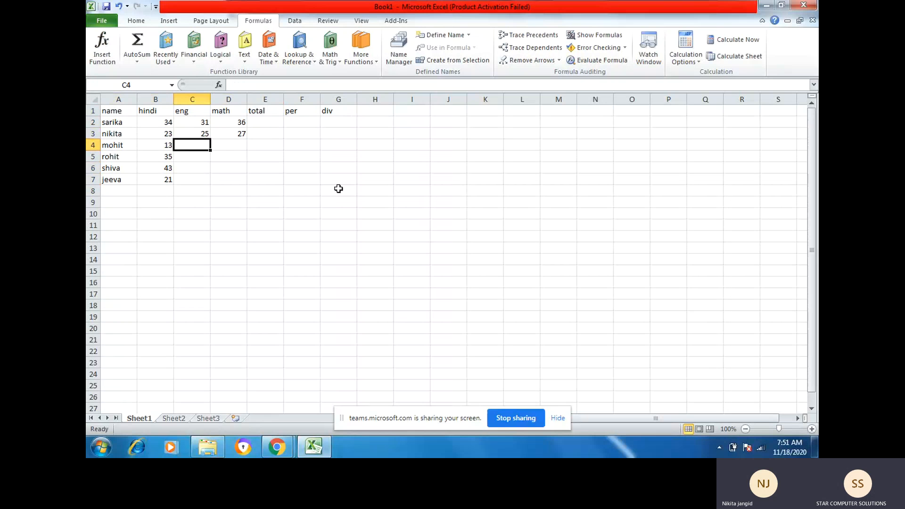
pyautogui.write('12')
pyautogui.press('Return')
pyautogui.write('15')
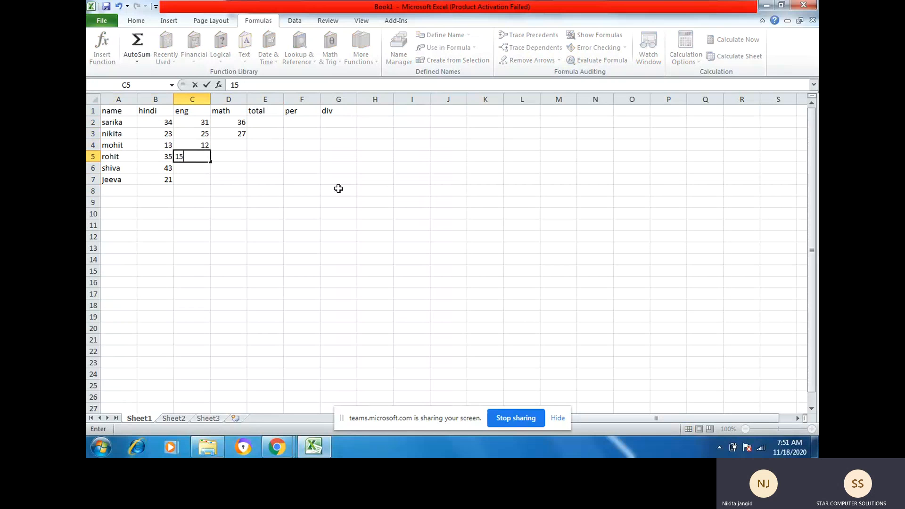
pyautogui.press('Return')
pyautogui.press('Up')
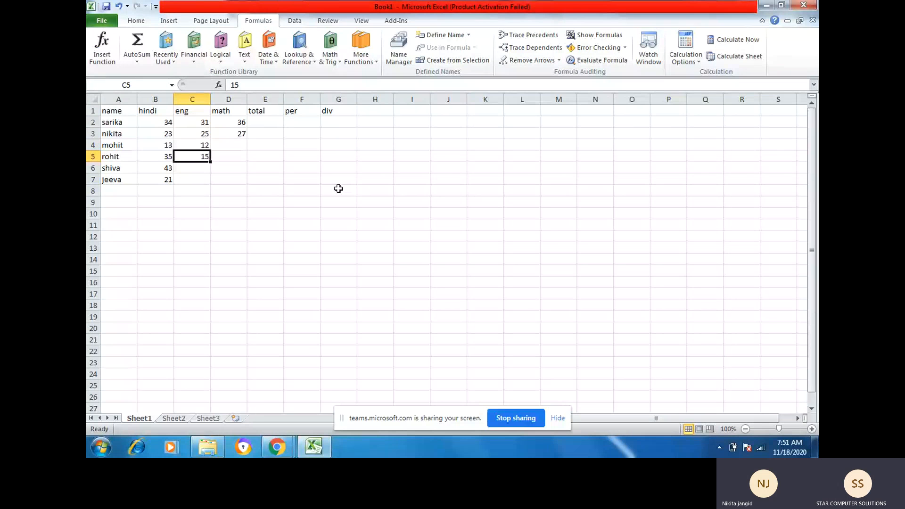
pyautogui.write('45')
pyautogui.press('Return')
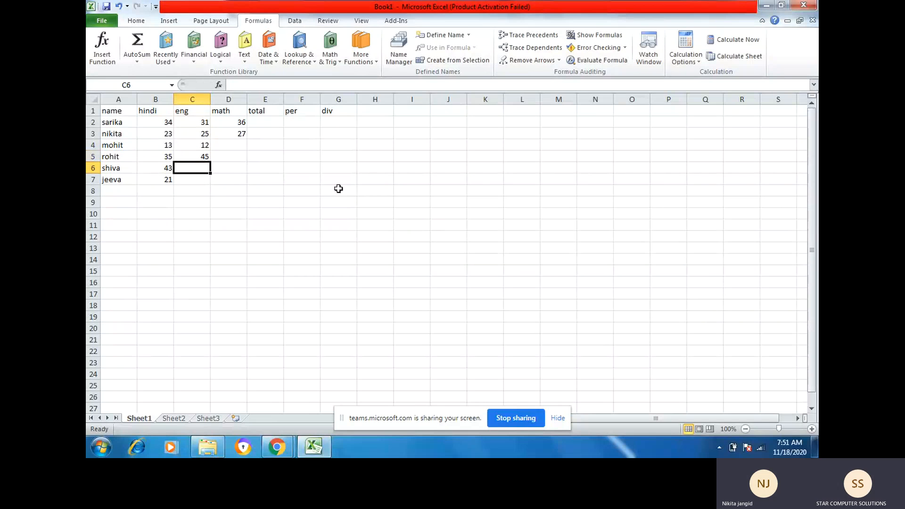
pyautogui.write('36')
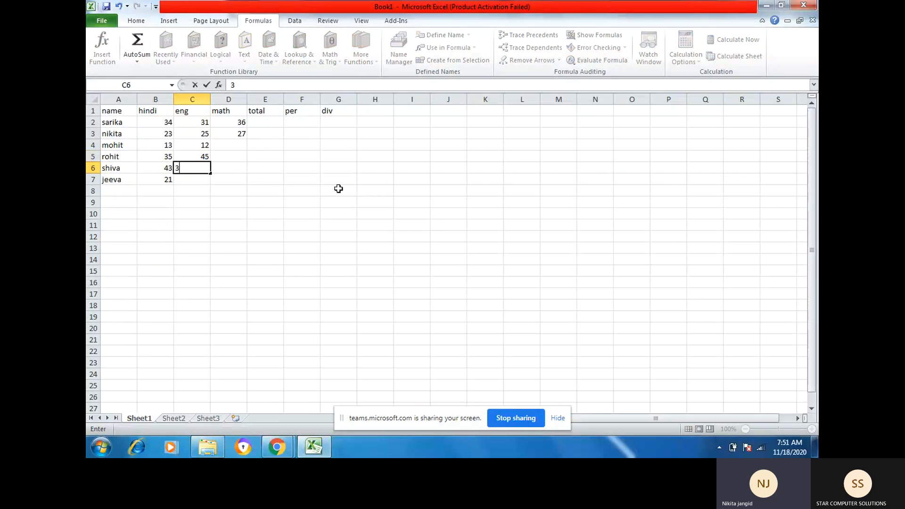
pyautogui.press('Return')
pyautogui.write('31')
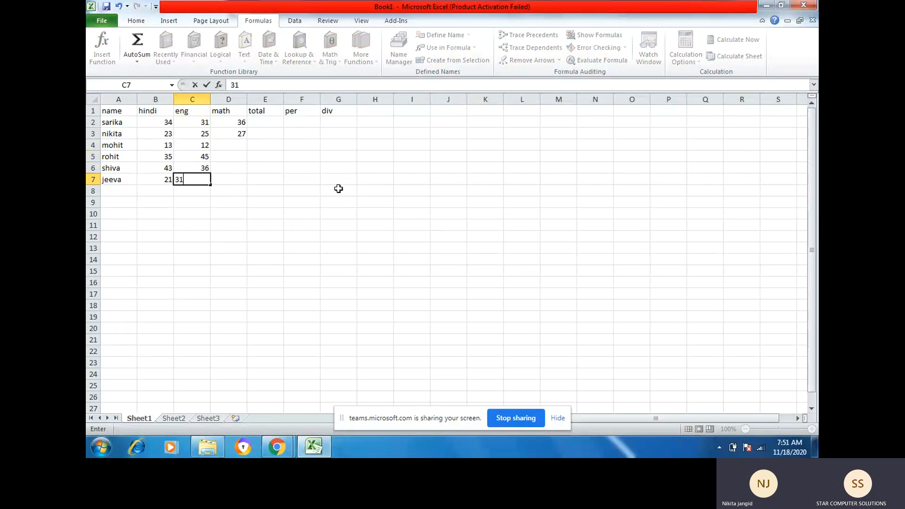
pyautogui.press('Return')
# Enter the remaining math marks 11, 23, 25 and 41 in cells D4 to D7
pyautogui.press('Up')
pyautogui.press('Up')
pyautogui.press('Up')
pyautogui.press('Up')
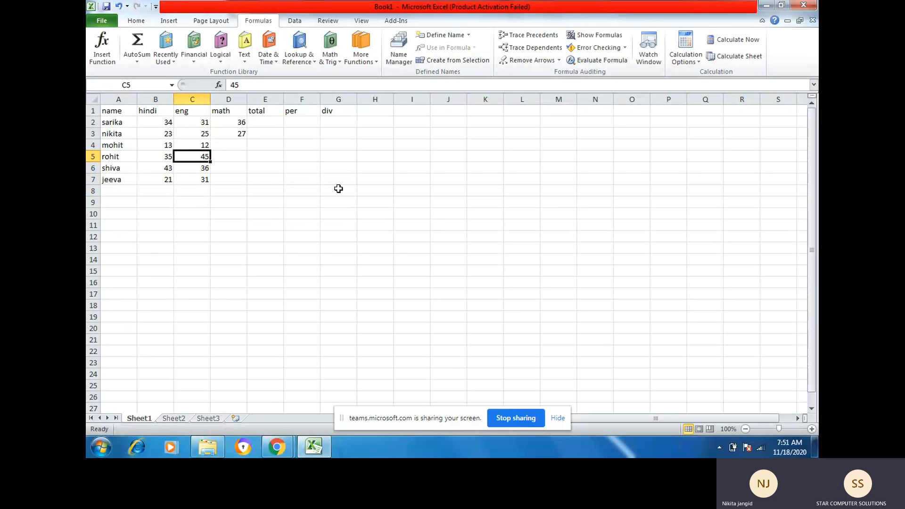
pyautogui.press('Right')
pyautogui.write('2')
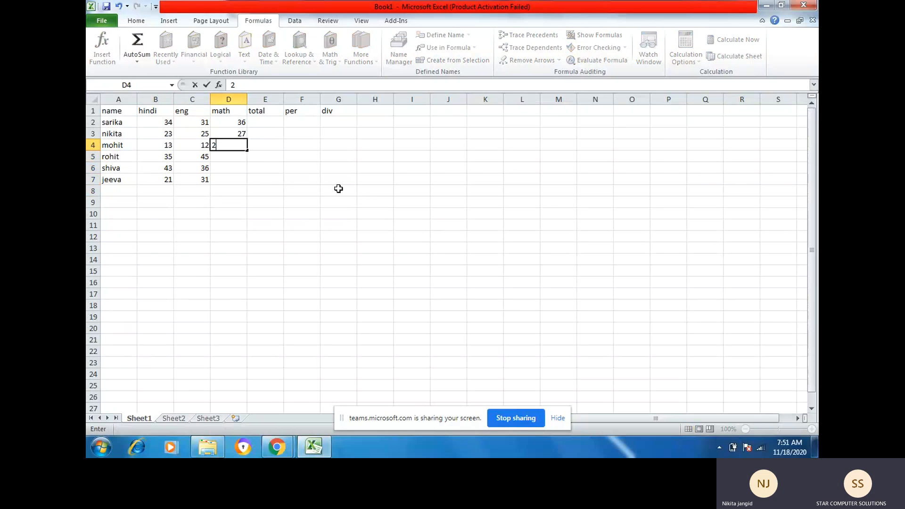
pyautogui.press('BackSpace')
pyautogui.write('11')
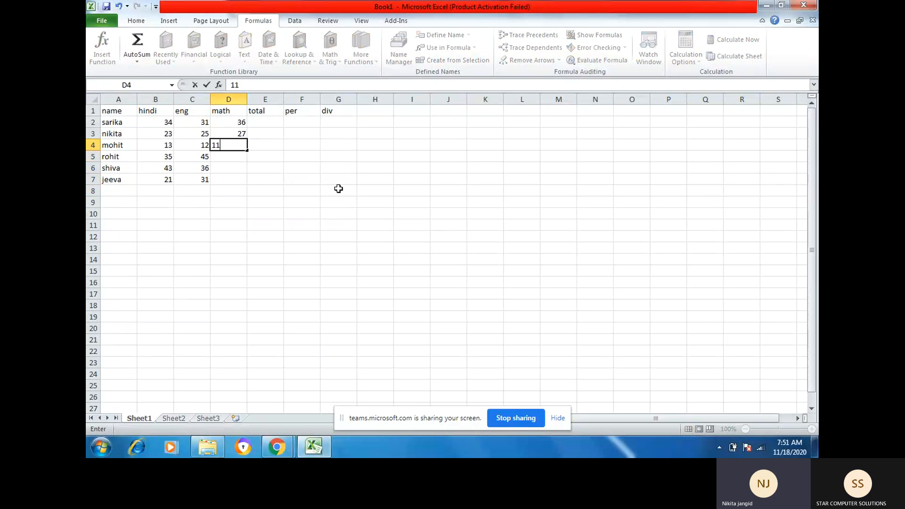
pyautogui.press('Return')
pyautogui.write('23')
pyautogui.press('Return')
pyautogui.write('2')
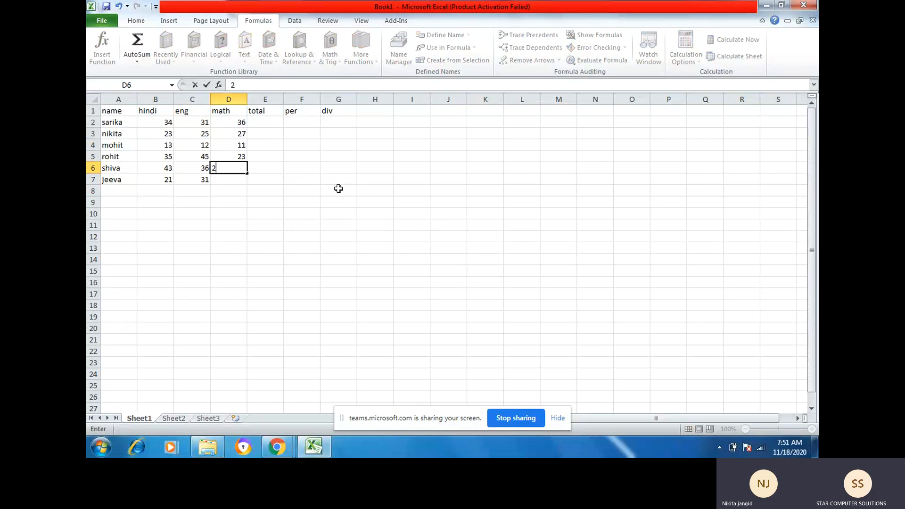
pyautogui.write('5')
pyautogui.press('Return')
pyautogui.write('2')
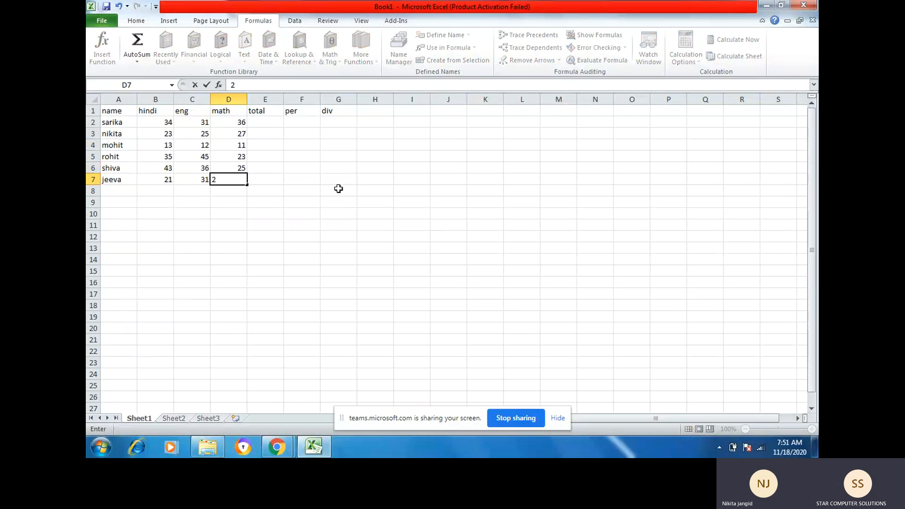
pyautogui.press('BackSpace')
pyautogui.write('41')
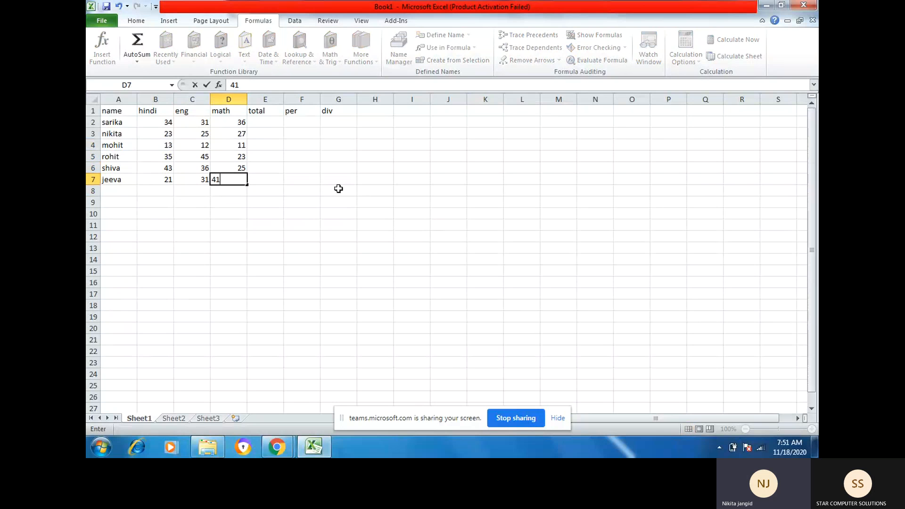
pyautogui.press('Up')
# Total the first student's marks in cell E2 with the AutoSum Sum function over B2:D2
pyautogui.press('Up')
pyautogui.press('Up')
pyautogui.press('Up')
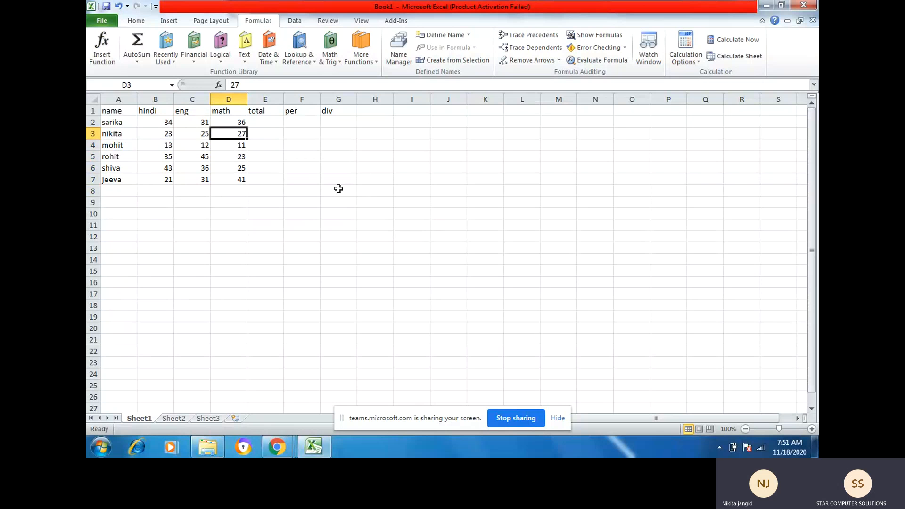
pyautogui.press('Right')
pyautogui.press('Up')
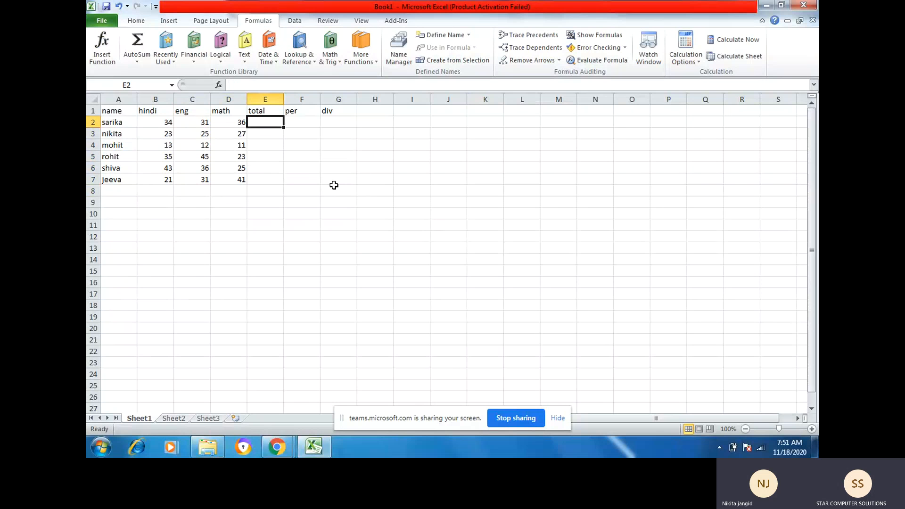
pyautogui.click(137, 61)
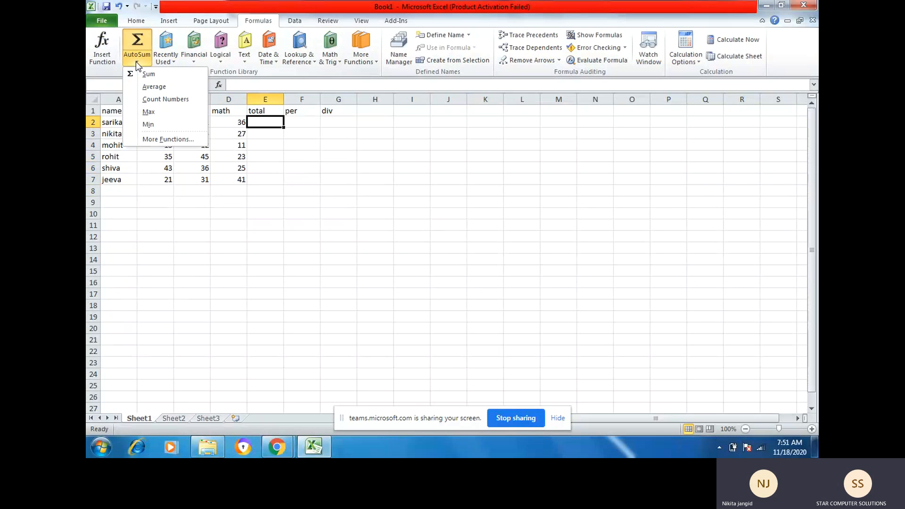
pyautogui.click(136, 61)
pyautogui.click(137, 62)
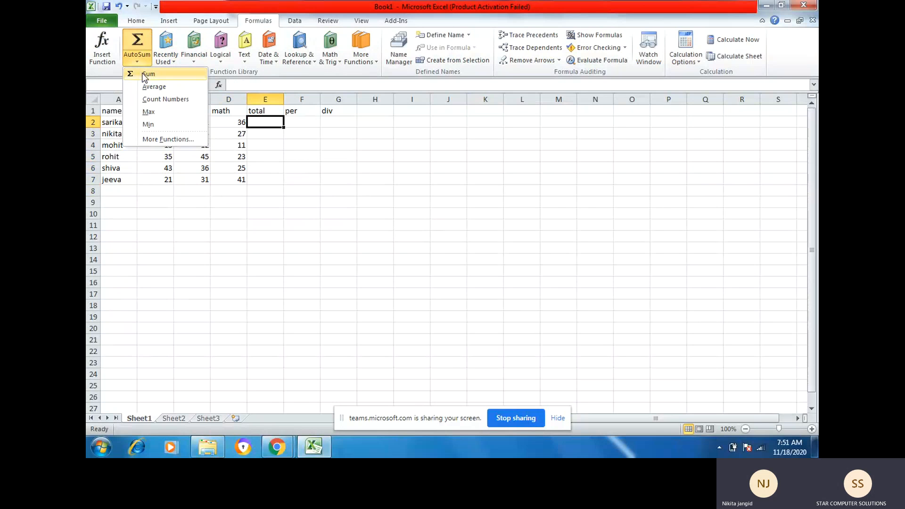
pyautogui.click(142, 73)
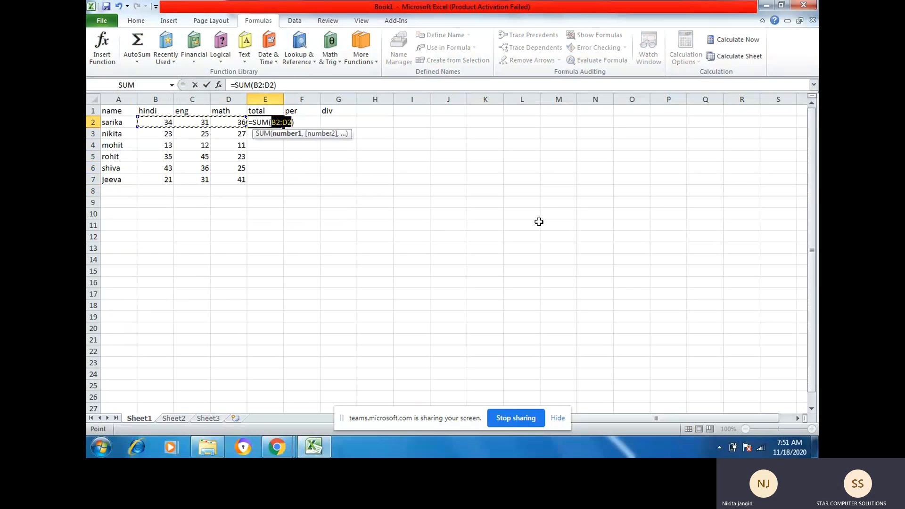
pyautogui.press('Return')
# Replace the total in E2 with the formula =B2+C2+D2 and fill it down to E7
pyautogui.press('Up')
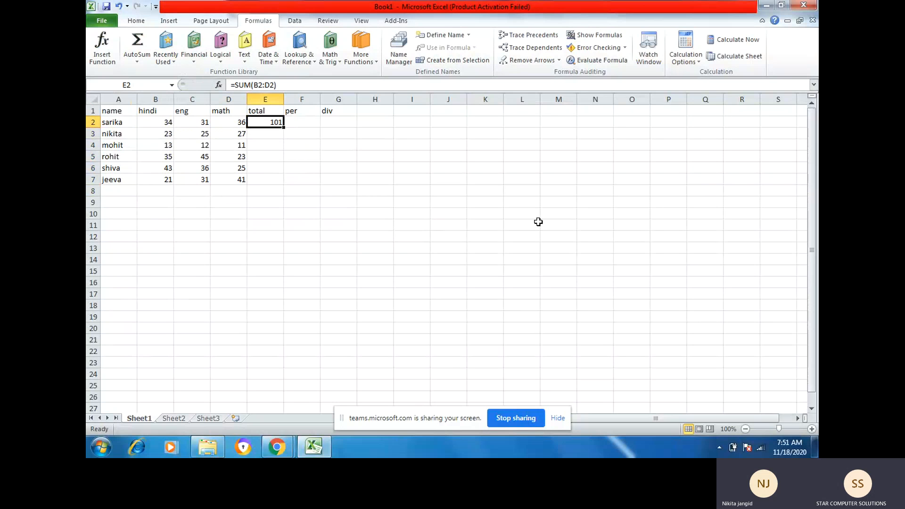
pyautogui.write('=')
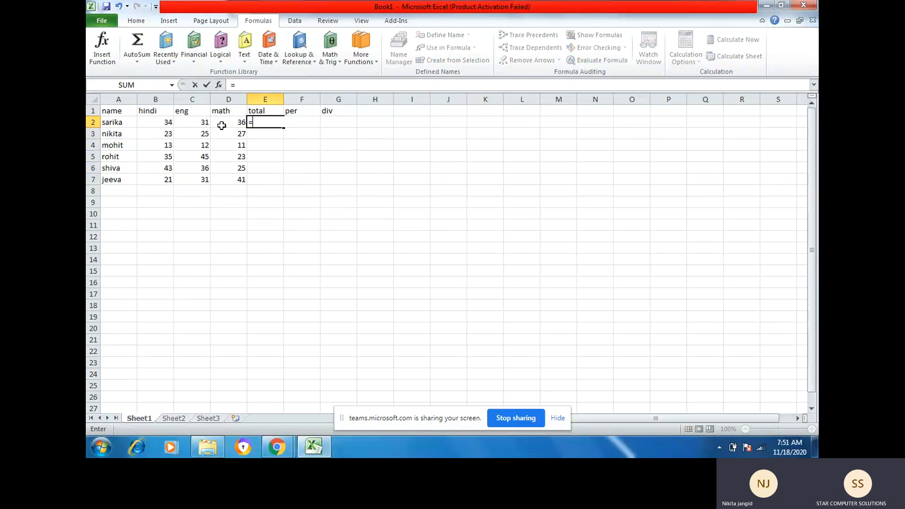
pyautogui.click(166, 123)
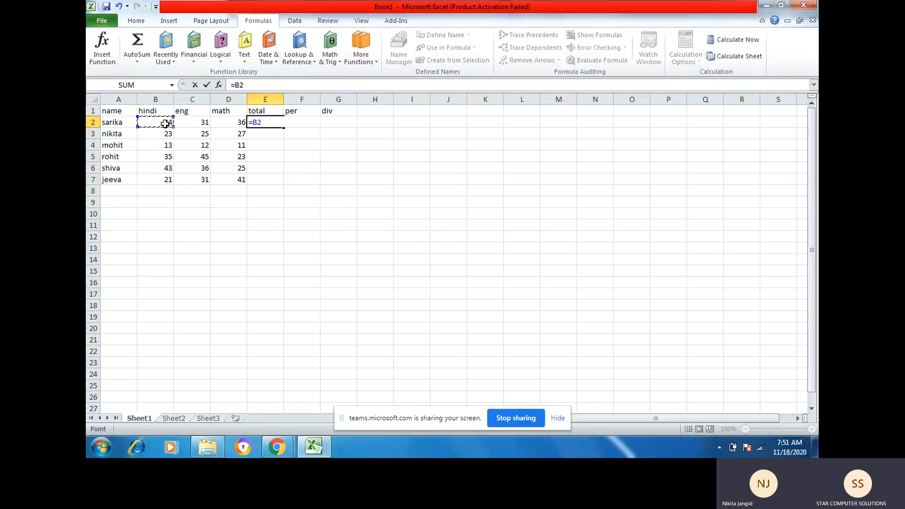
pyautogui.write('+')
pyautogui.click(187, 122)
pyautogui.write('+')
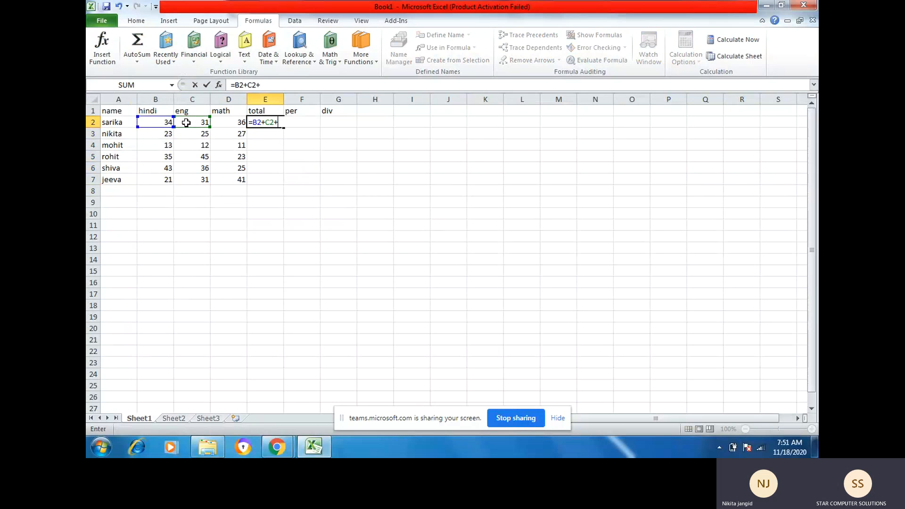
pyautogui.click(223, 124)
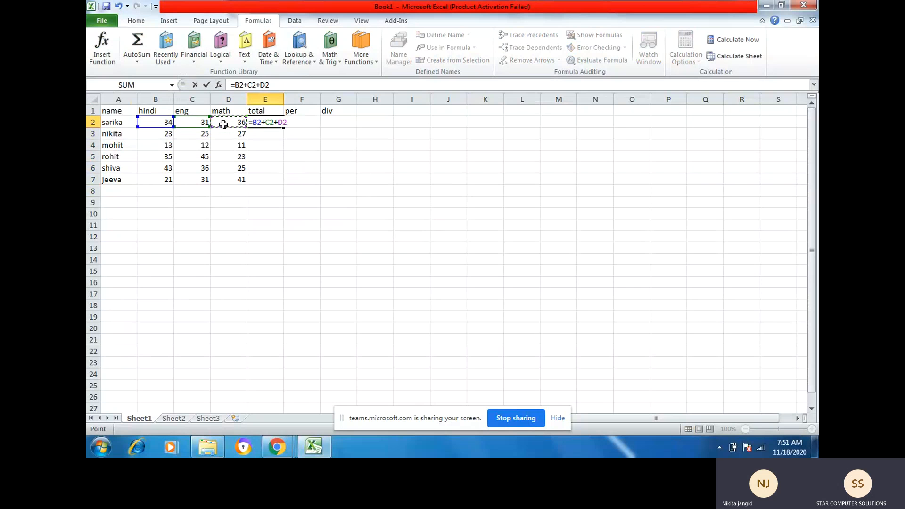
pyautogui.press('Return')
pyautogui.press('Up')
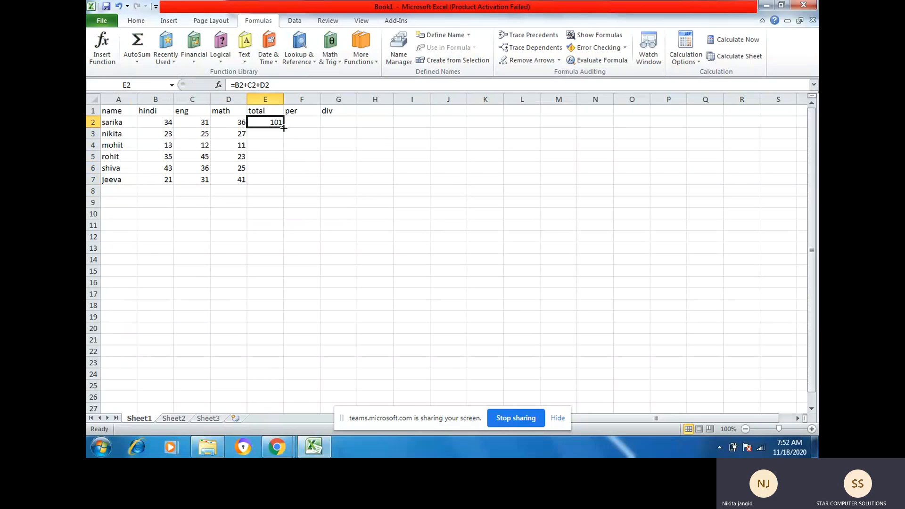
pyautogui.moveTo(285, 127); pyautogui.dragTo(282, 184)
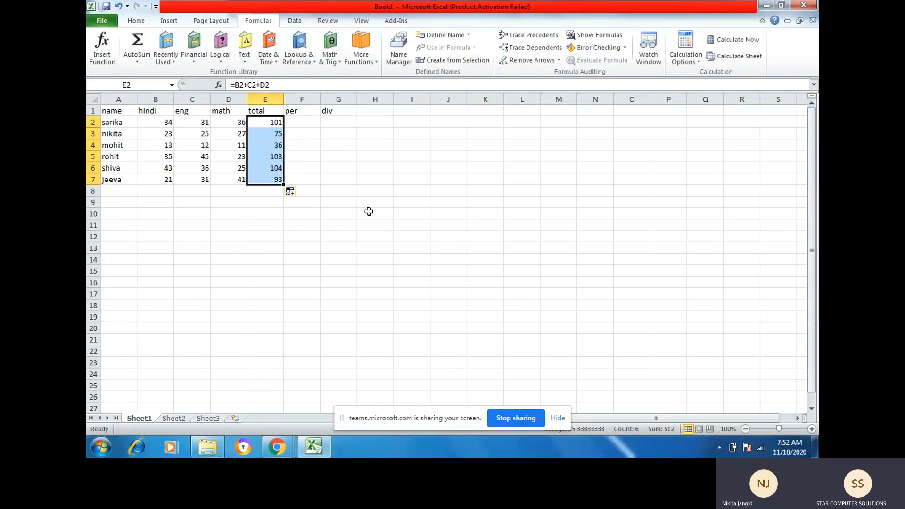
# Examine the total formulas row by row in cells E2 to E7 and select the first percentage cell F2
pyautogui.press('Up')
pyautogui.press('Down')
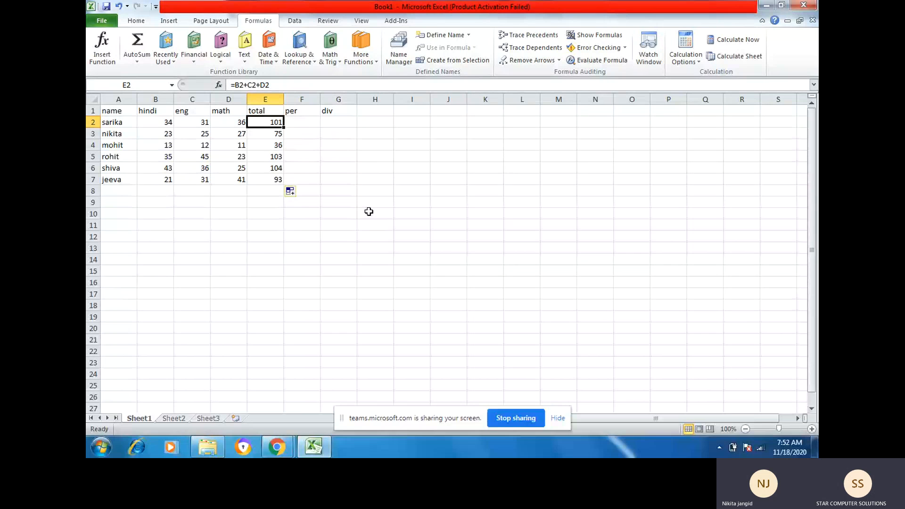
pyautogui.press('Down')
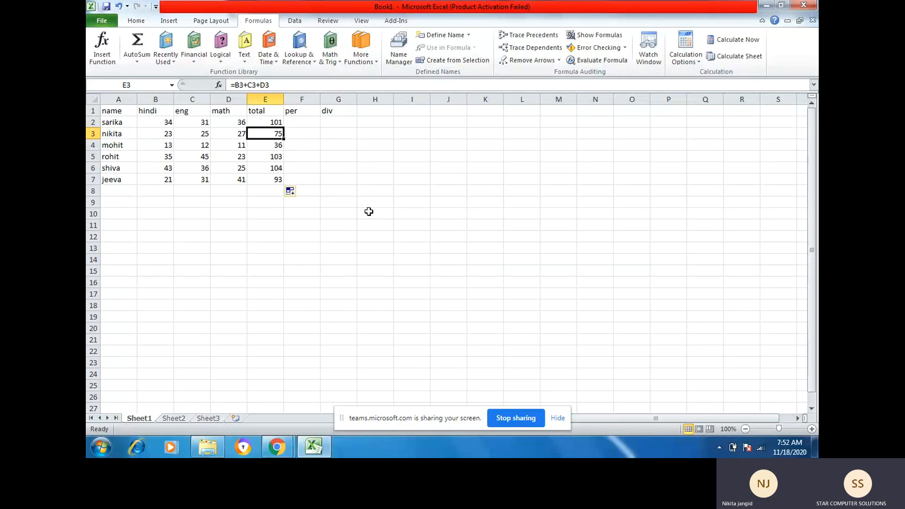
pyautogui.press('Down')
pyautogui.press('Down')
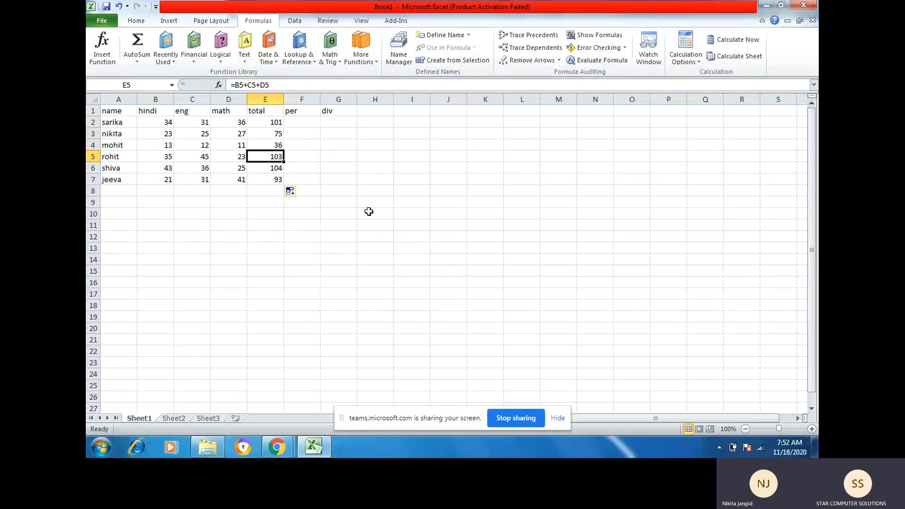
pyautogui.press('Down')
pyautogui.press('Down')
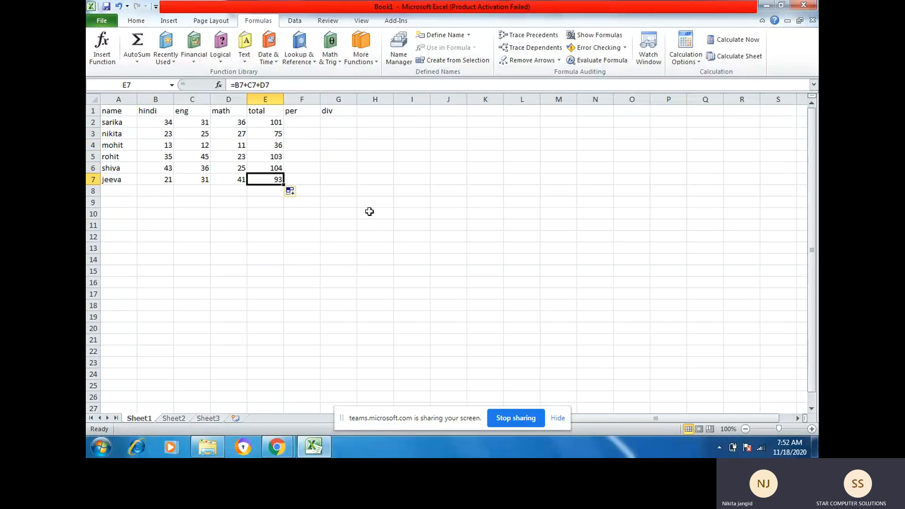
pyautogui.press('Up')
pyautogui.press('Up')
pyautogui.press('Up')
pyautogui.press('Up')
pyautogui.press('Up')
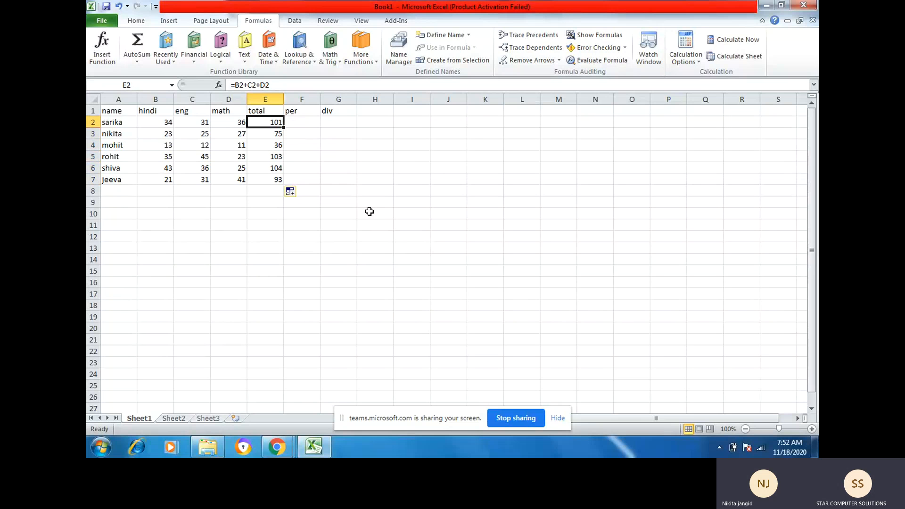
pyautogui.press('Down')
pyautogui.press('Down')
pyautogui.press('Down')
pyautogui.press('Down')
pyautogui.press('Down')
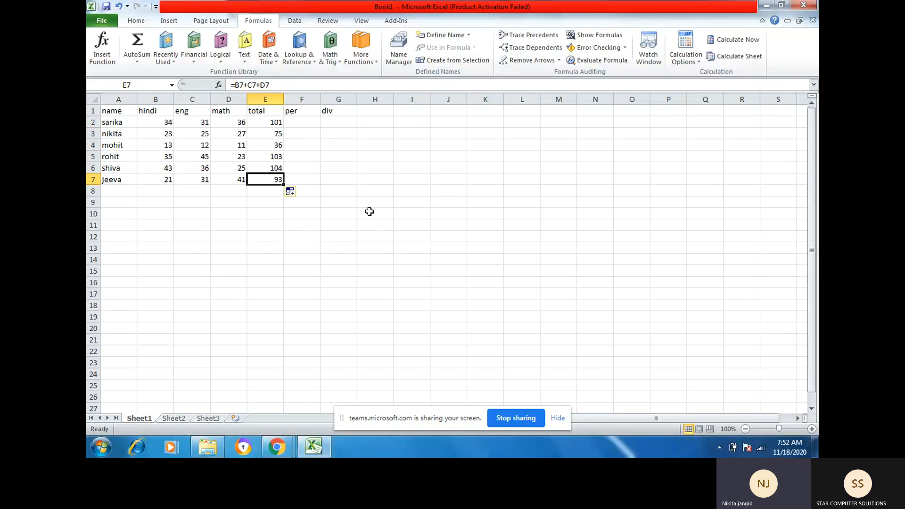
pyautogui.press('Up')
pyautogui.press('Up')
pyautogui.press('Up')
pyautogui.press('Up')
pyautogui.press('Up')
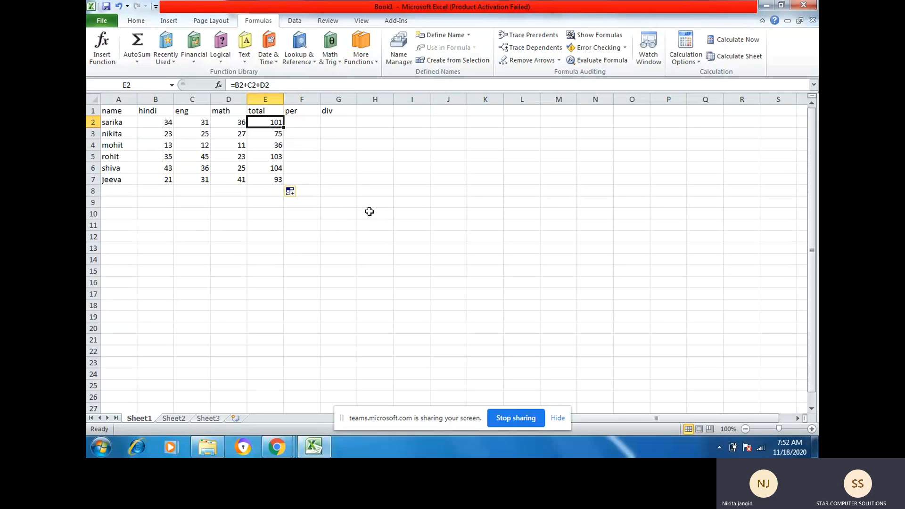
pyautogui.press('Right')
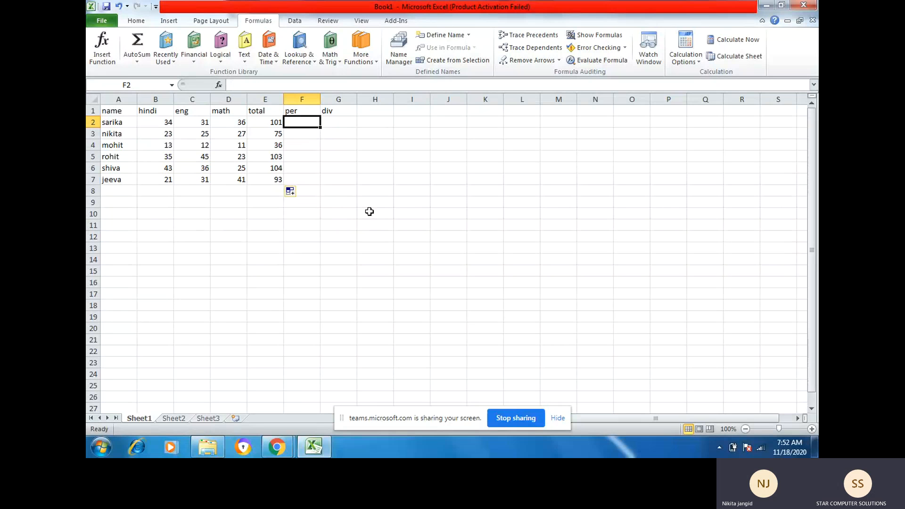
# Enter the formula =101/150*100 in the first student's percentage cell F2
pyautogui.write('=')
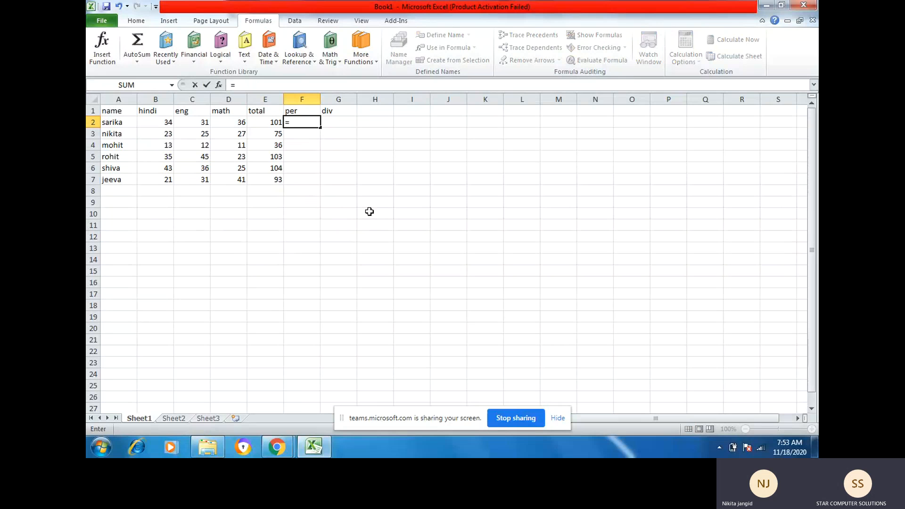
pyautogui.write('10')
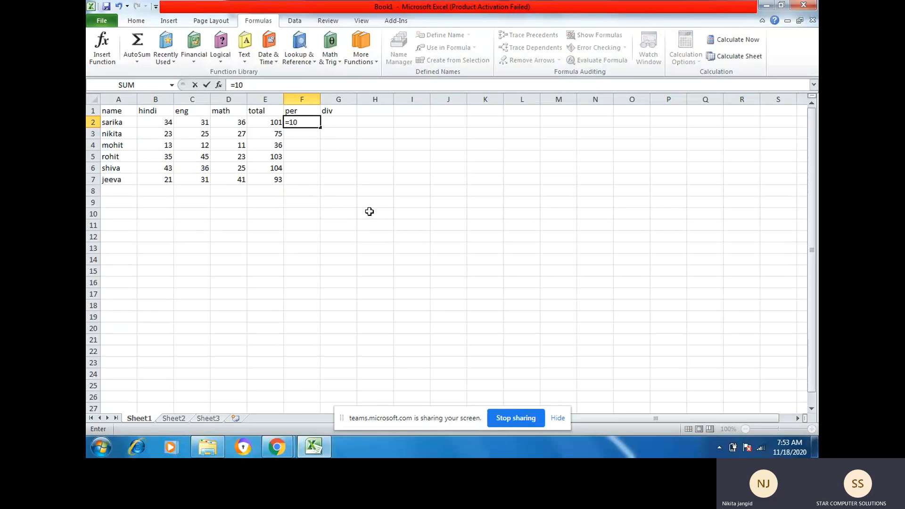
pyautogui.write('1/15')
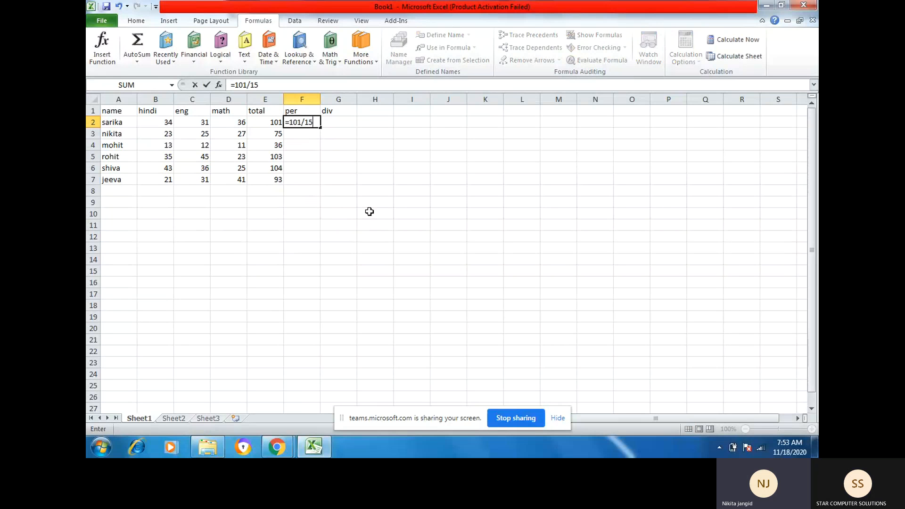
pyautogui.write('0')
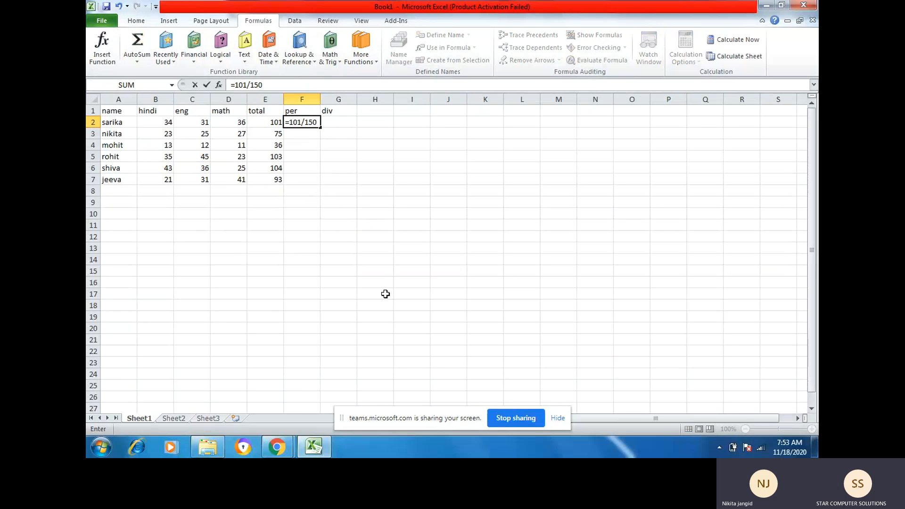
pyautogui.write('*100')
pyautogui.press('Return')
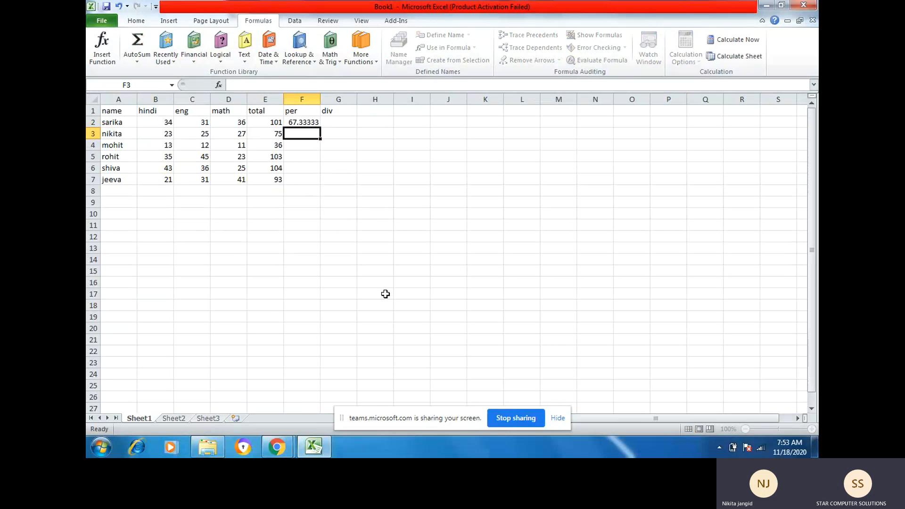
pyautogui.press('Up')
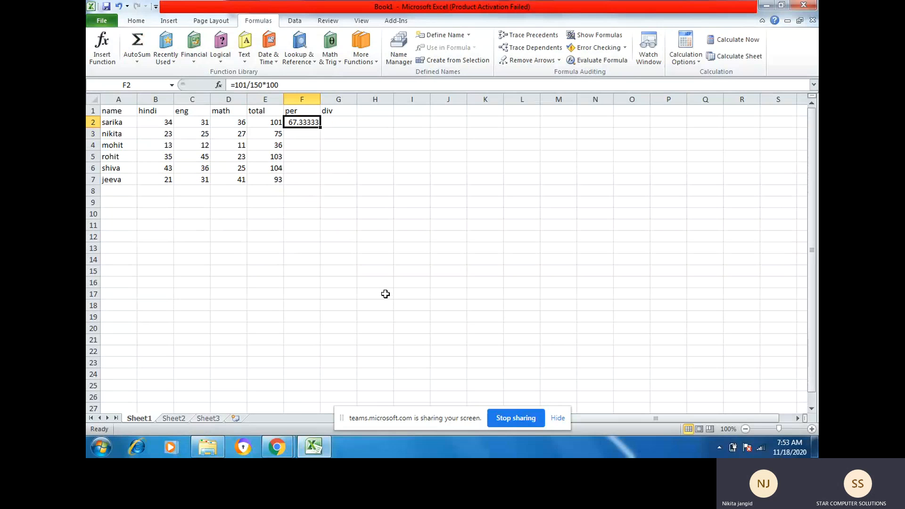
# Shorten the percentage formula in F2 to =101/150 by removing the multiplication by 100
pyautogui.click(285, 84)
pyautogui.press('BackSpace')
pyautogui.press('BackSpace')
pyautogui.press('BackSpace')
pyautogui.press('BackSpace')
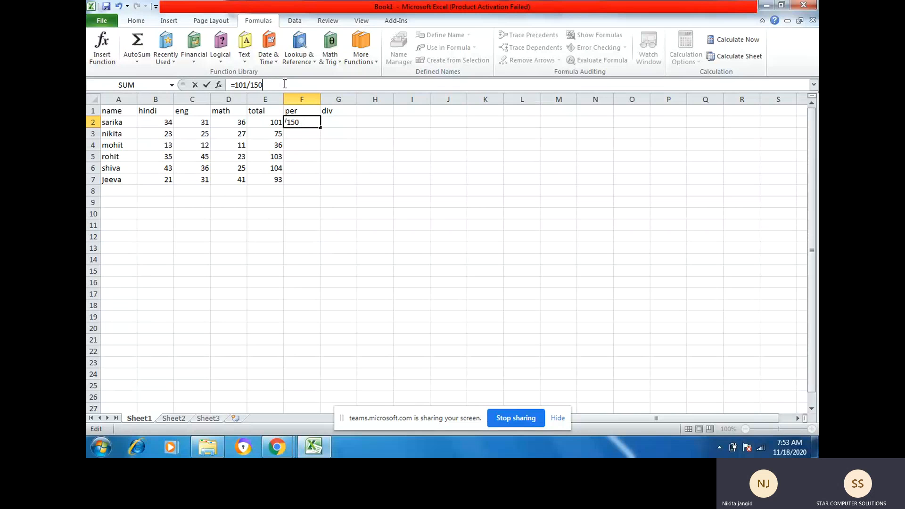
pyautogui.click(143, 20)
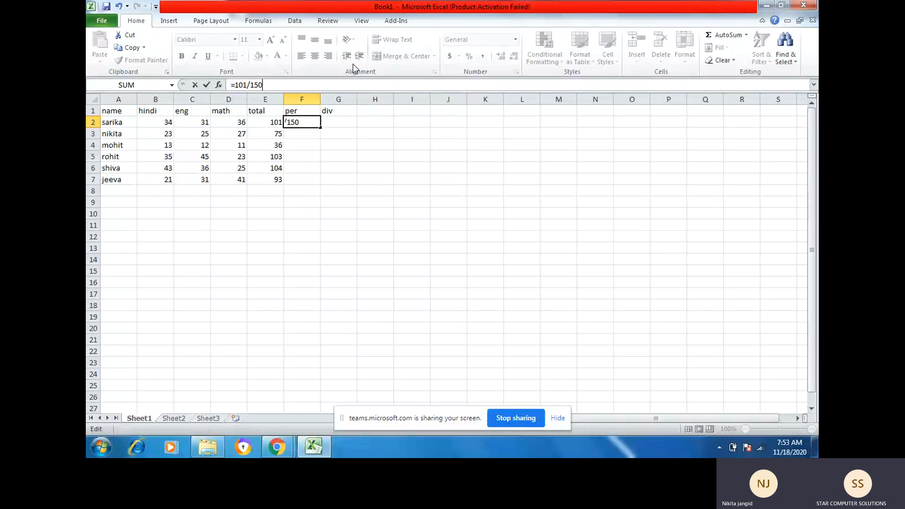
pyautogui.moveTo(281, 144); pyautogui.dragTo(292, 144)
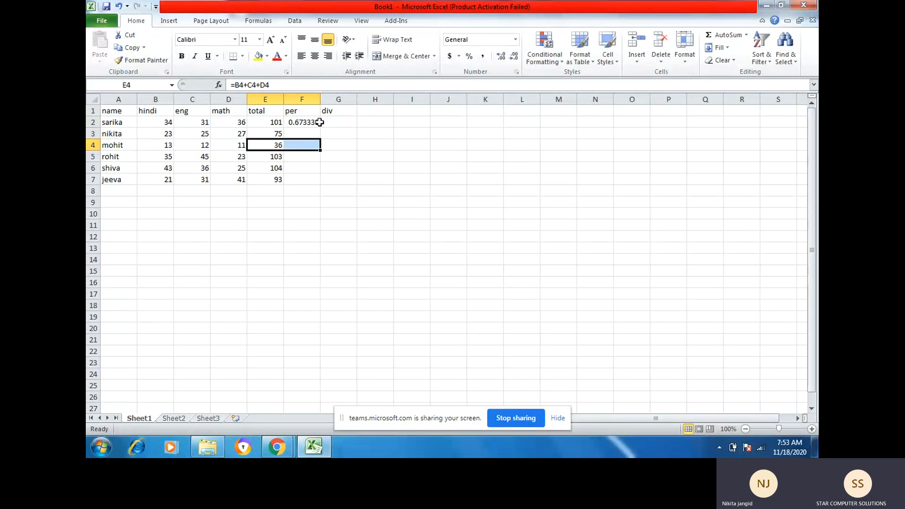
# Format cell F2 as a percentage with two decimal places
pyautogui.click(319, 122)
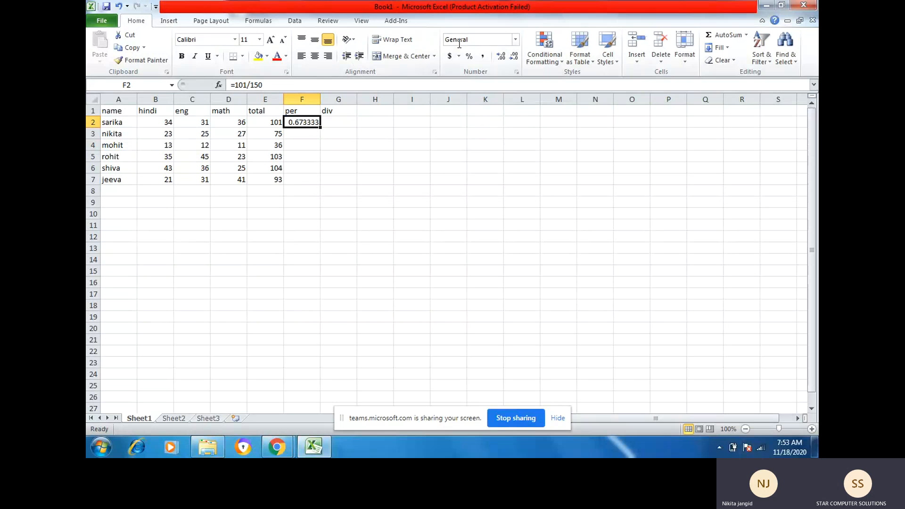
pyautogui.click(469, 56)
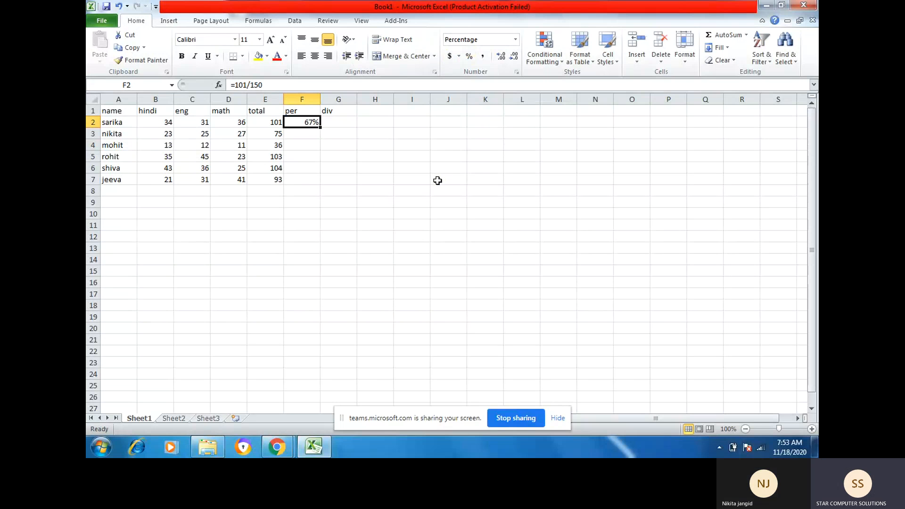
pyautogui.click(502, 58)
pyautogui.click(502, 58)
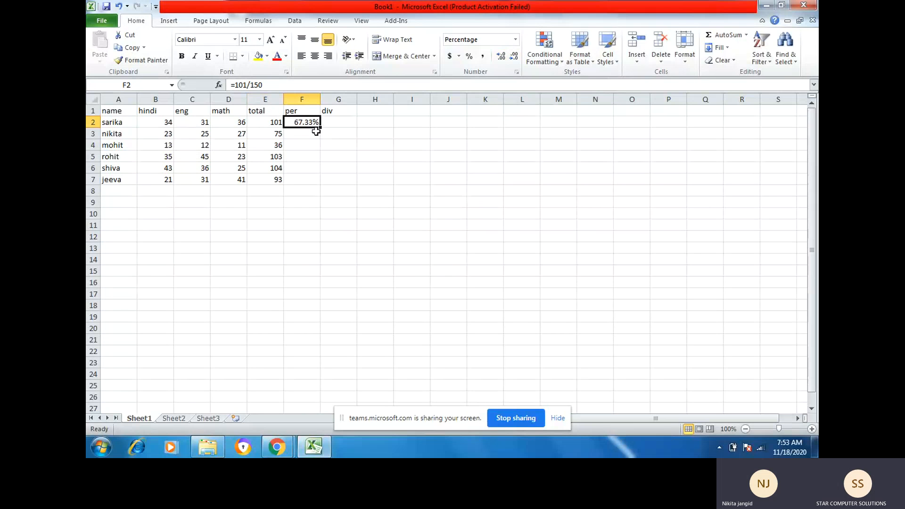
# Fill the formula =101/150 from F2 down to F7 and check the copy in F3
pyautogui.moveTo(320, 127); pyautogui.dragTo(331, 186)
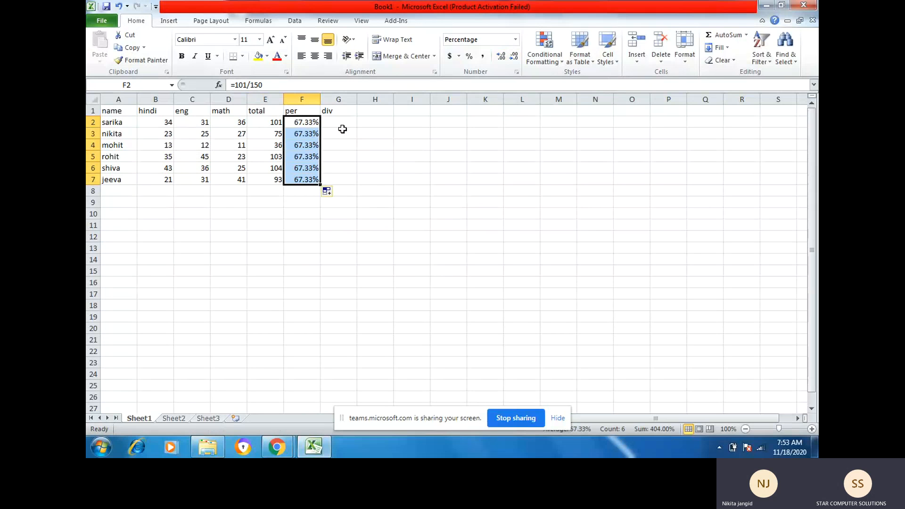
pyautogui.click(312, 135)
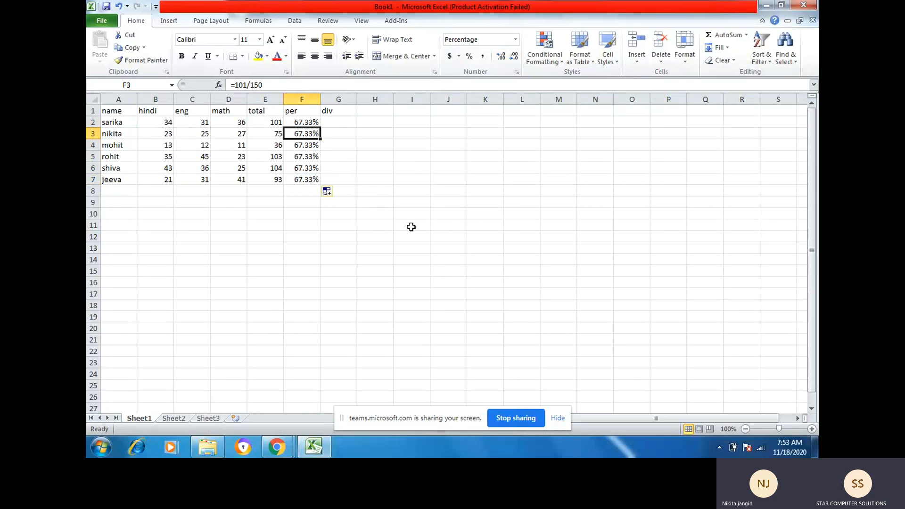
pyautogui.press('Up')
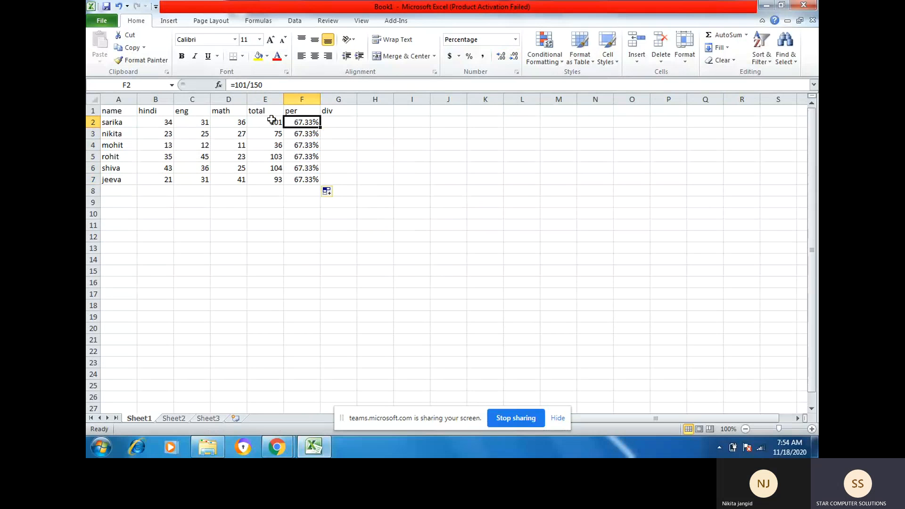
# Replace 101 in the F2 formula with a reference to E2, making it =E2/150, and fill it down to F7
pyautogui.click(241, 85)
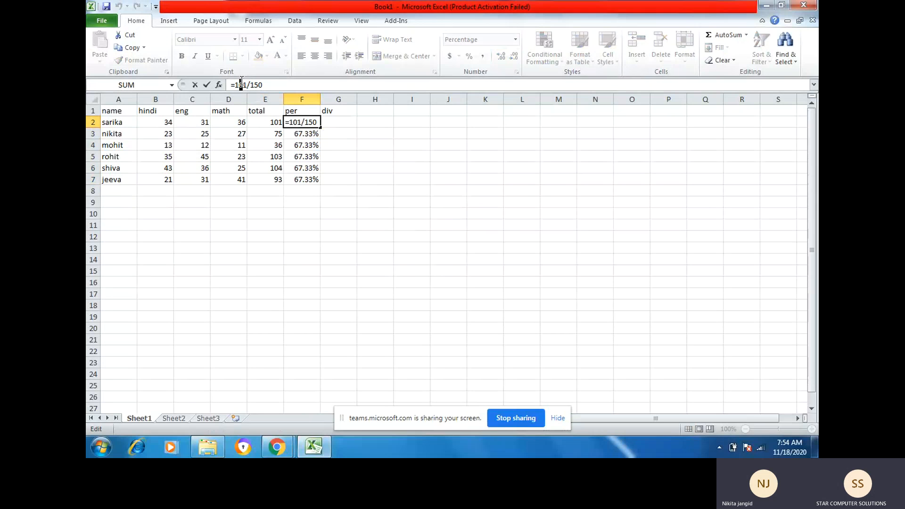
pyautogui.press('Left')
pyautogui.press('Left')
pyautogui.hotkey('shift', 'Right')
pyautogui.hotkey('shift', 'Right')
pyautogui.hotkey('shift', 'Right')
pyautogui.click(258, 122)
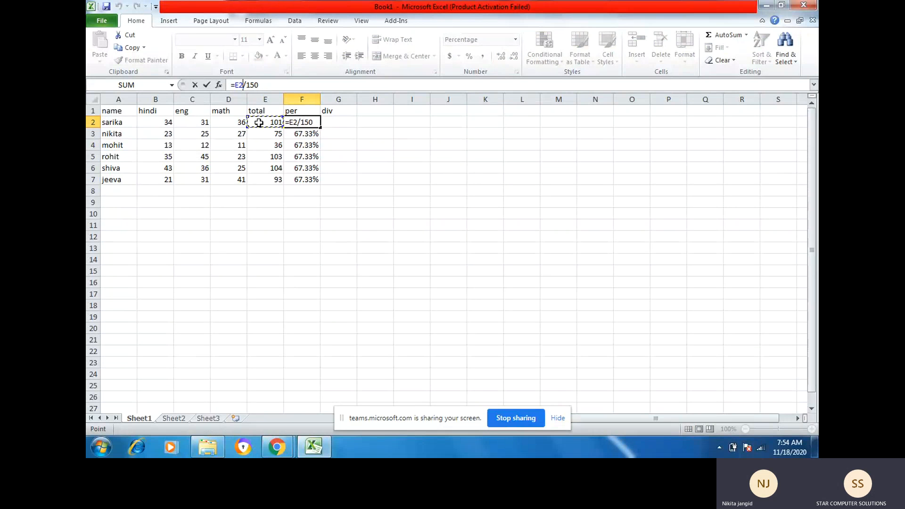
pyautogui.press('Return')
pyautogui.press('Up')
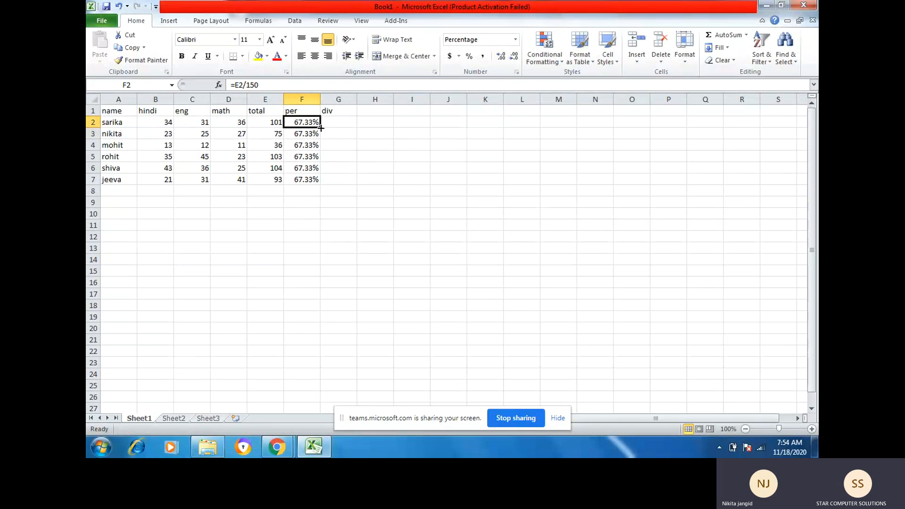
pyautogui.moveTo(321, 127); pyautogui.dragTo(320, 185)
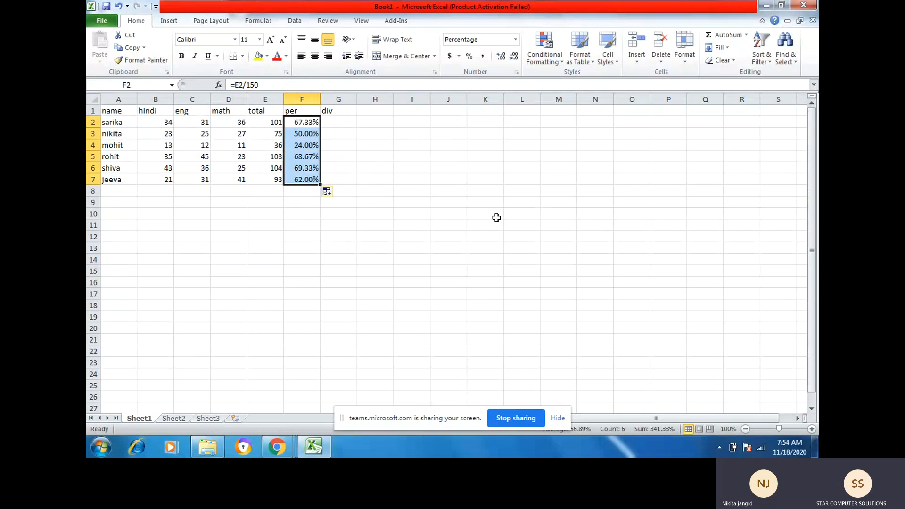
# Examine the percentage formulas row by row in cells F2 to F7
pyautogui.press('Up')
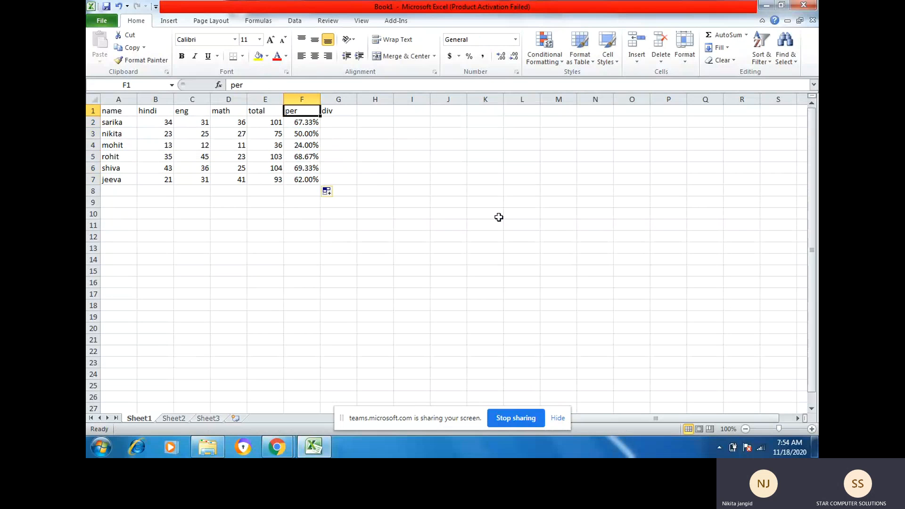
pyautogui.press('Down')
pyautogui.press('Down')
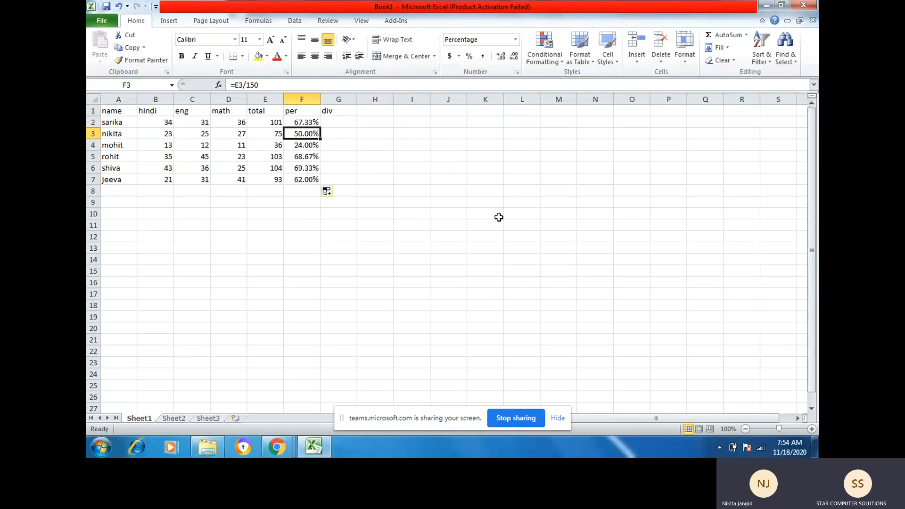
pyautogui.press('Down')
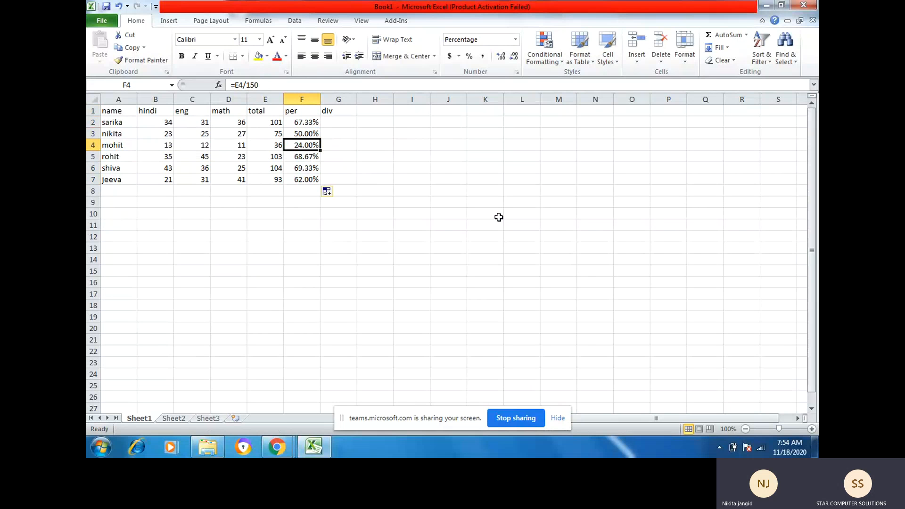
pyautogui.press('Down')
pyautogui.press('Down')
pyautogui.press('Down')
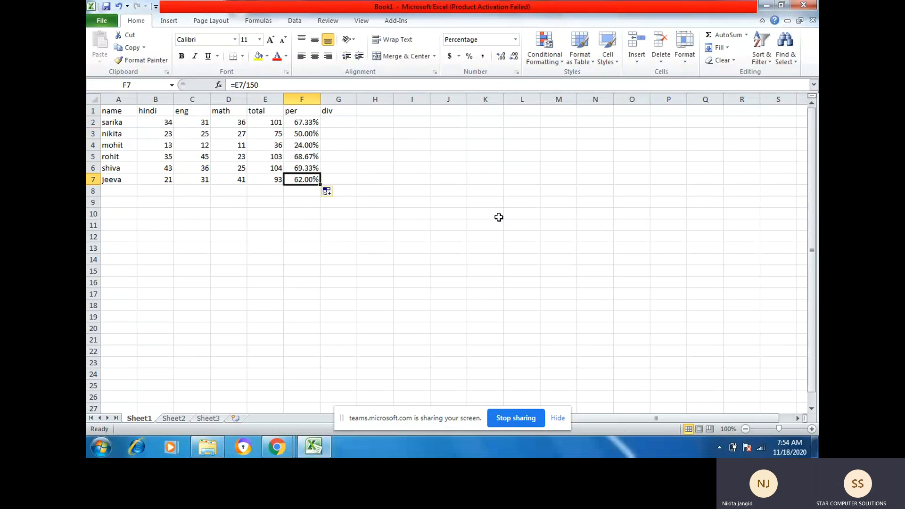
pyautogui.press('Up')
pyautogui.press('Up')
pyautogui.press('Up')
pyautogui.press('Up')
pyautogui.press('Up')
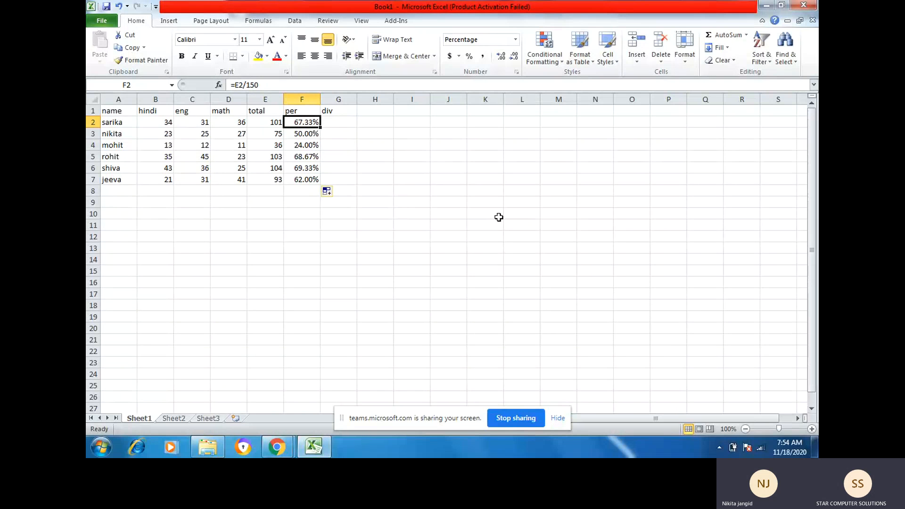
pyautogui.press('Down')
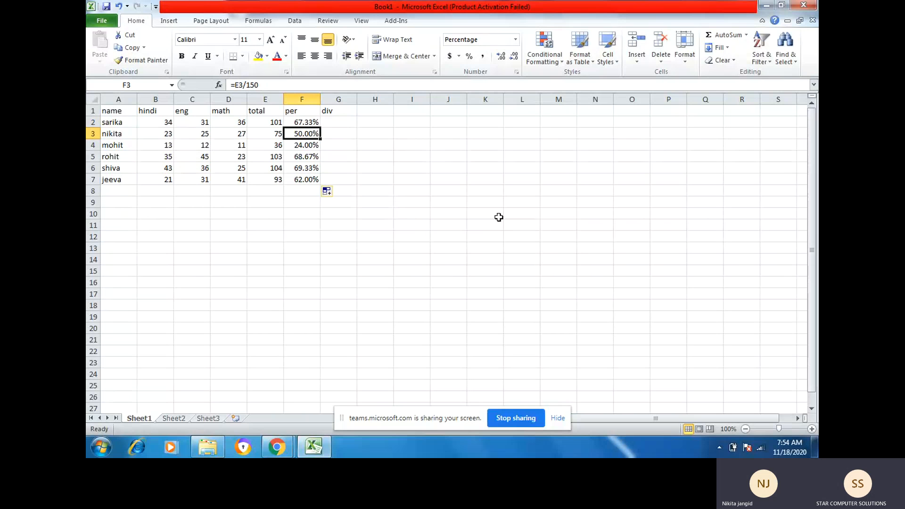
pyautogui.press('Down')
pyautogui.press('Up')
pyautogui.press('Up')
pyautogui.press('Up')
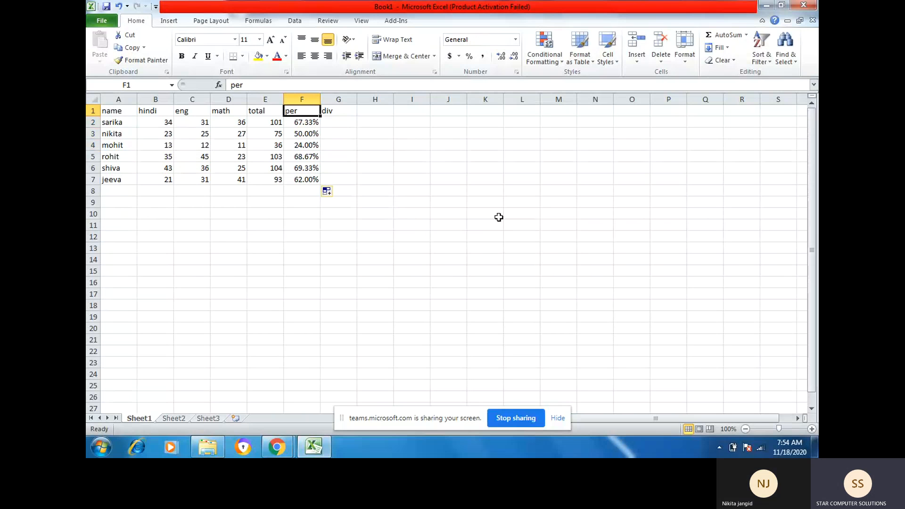
# Enter the value 150 in cell I1
pyautogui.press('Right')
pyautogui.press('Right')
pyautogui.press('Right')
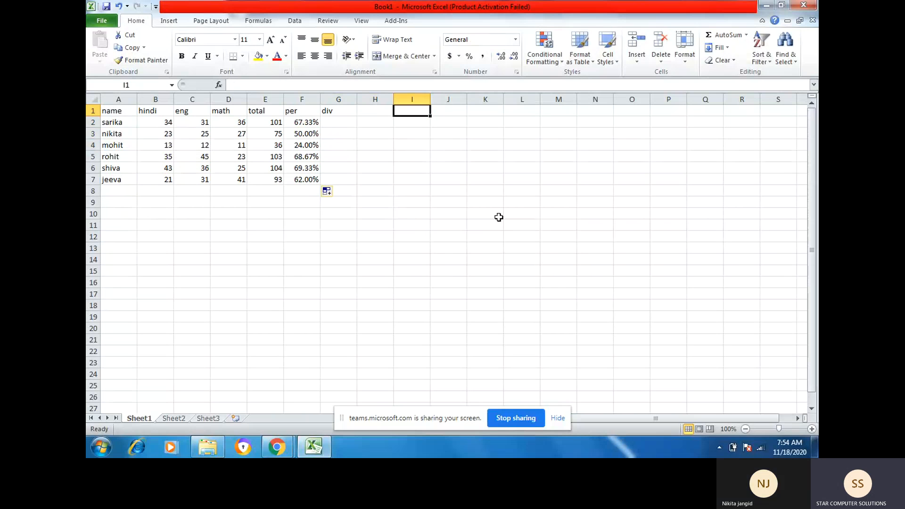
pyautogui.write('150')
pyautogui.press('Return')
# Change the percentage formula in F2 to =E2/I1 and fill it down to F7
pyautogui.press('Left')
pyautogui.press('Left')
pyautogui.press('Left')
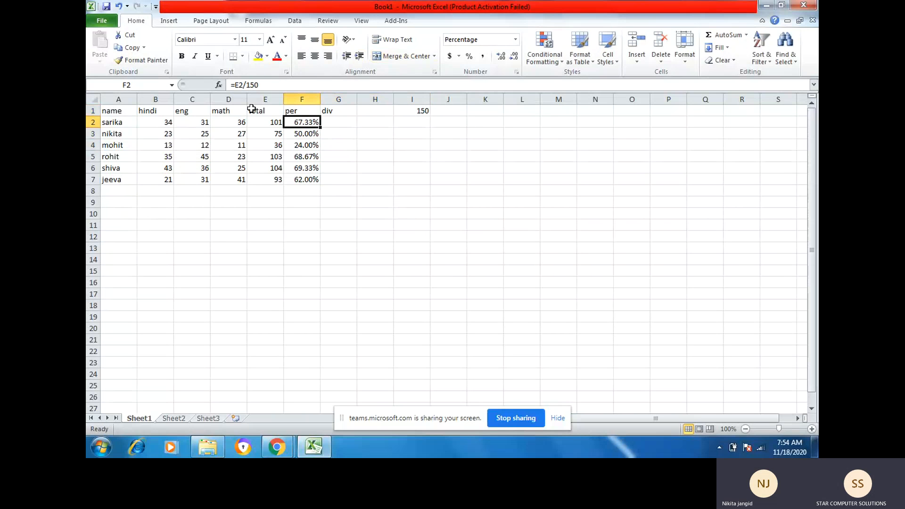
pyautogui.click(268, 85)
pyautogui.press('BackSpace')
pyautogui.press('BackSpace')
pyautogui.press('BackSpace')
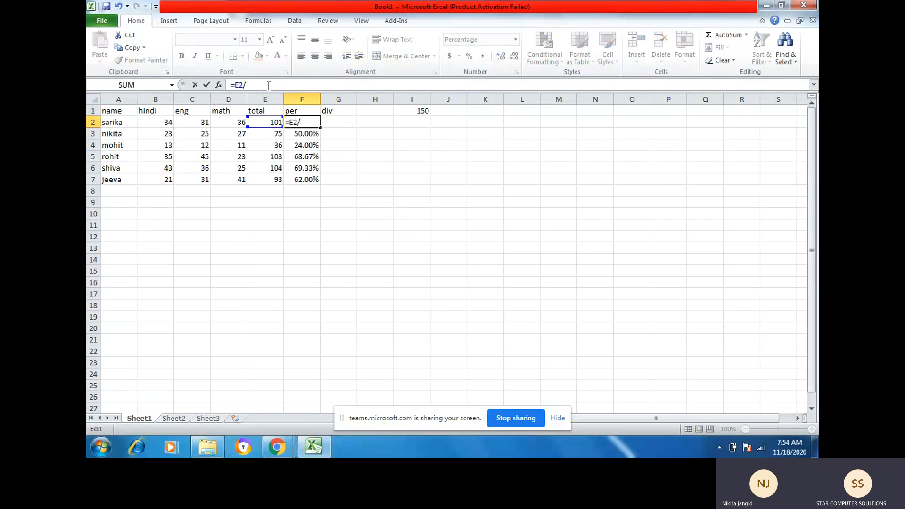
pyautogui.click(404, 107)
pyautogui.press('Return')
pyautogui.press('Up')
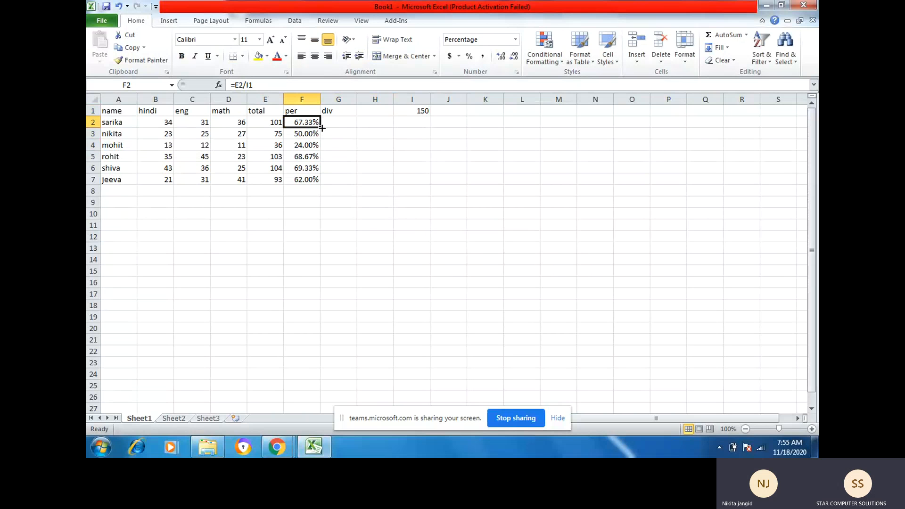
pyautogui.moveTo(322, 127); pyautogui.dragTo(322, 187)
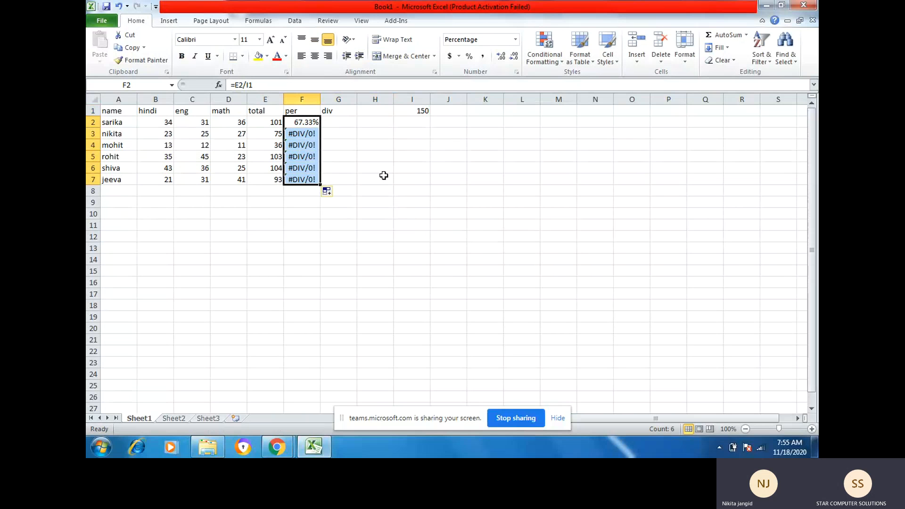
# Examine the F2 formula and which cells in column I the filled percentage formulas refer to
pyautogui.click(311, 121)
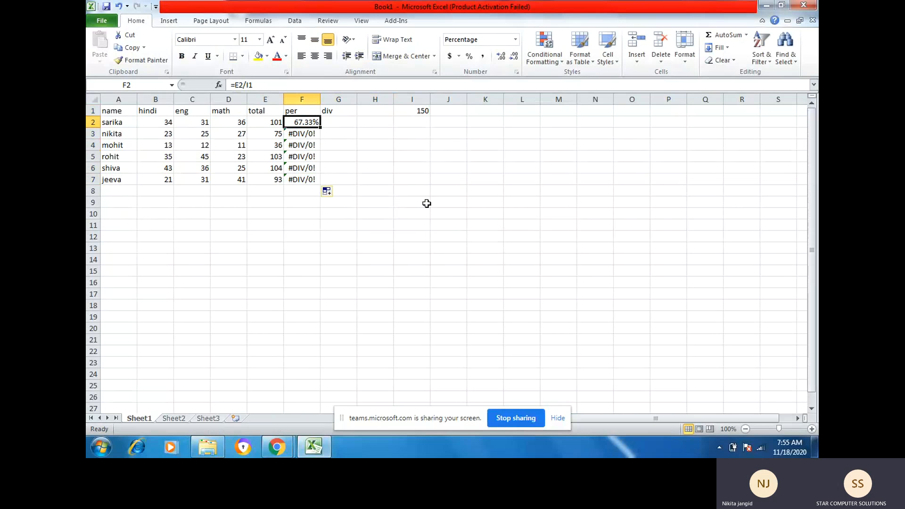
pyautogui.press('Down')
pyautogui.press('Right')
pyautogui.press('Right')
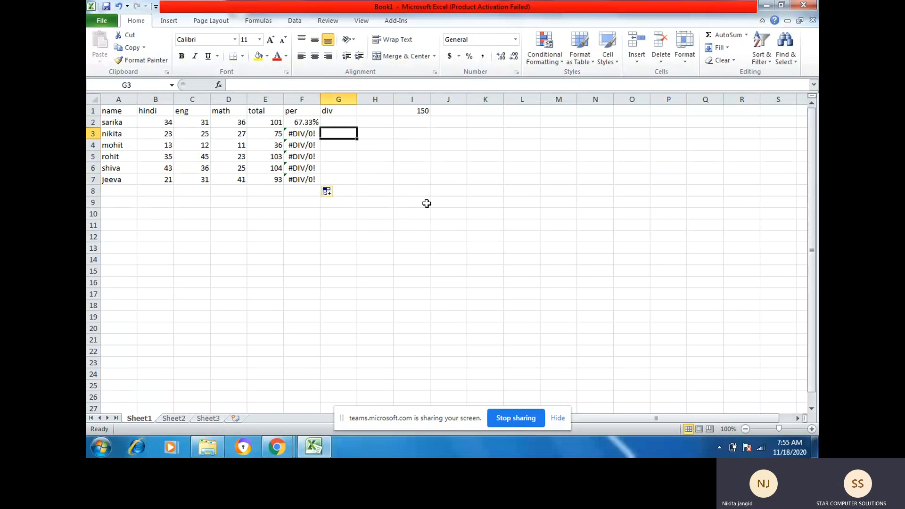
pyautogui.press('Right')
pyautogui.press('Up')
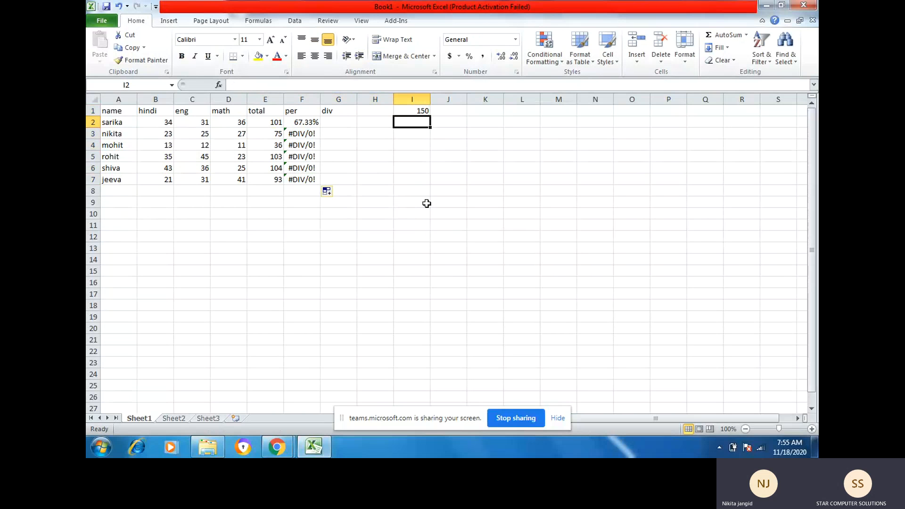
pyautogui.press('Left')
pyautogui.press('Left')
pyautogui.press('Left')
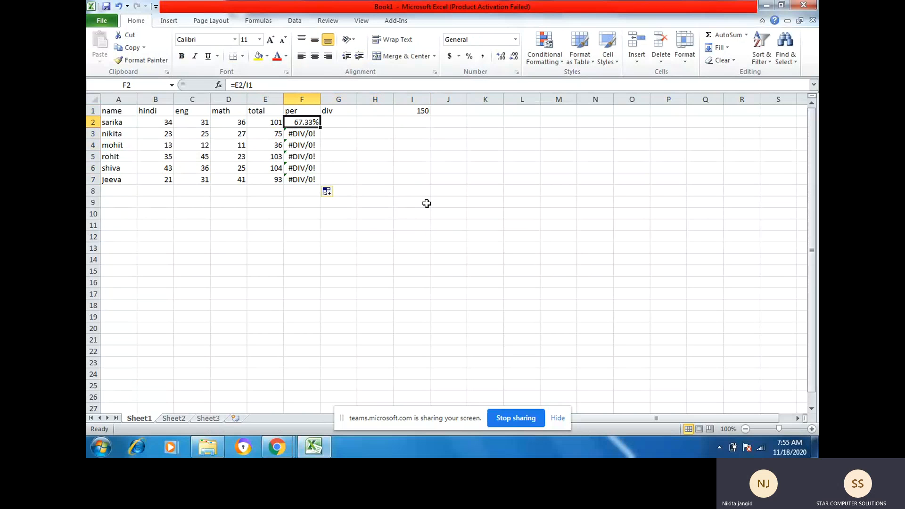
# Check the divisor cell reference in each percentage formula from F3 down to F7, returning to F2
pyautogui.press('Down')
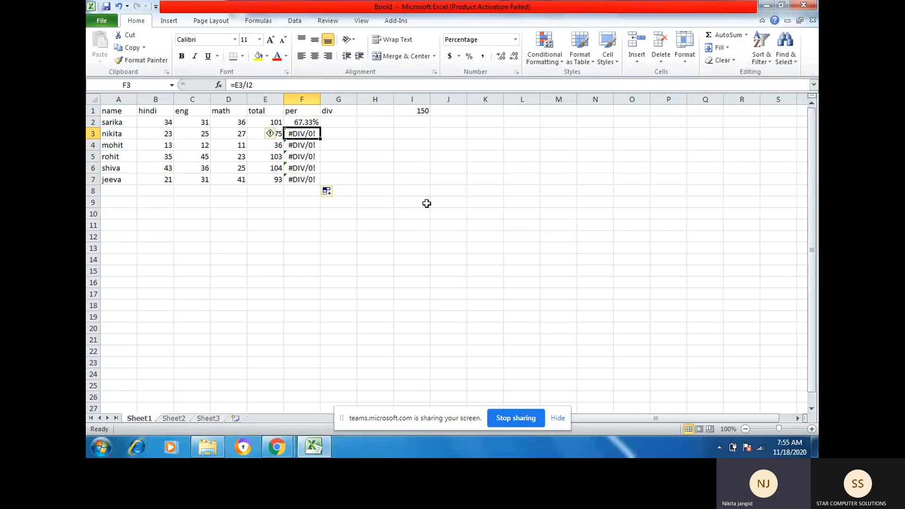
pyautogui.press('Down')
pyautogui.press('Down')
pyautogui.press('Down')
pyautogui.press('Down')
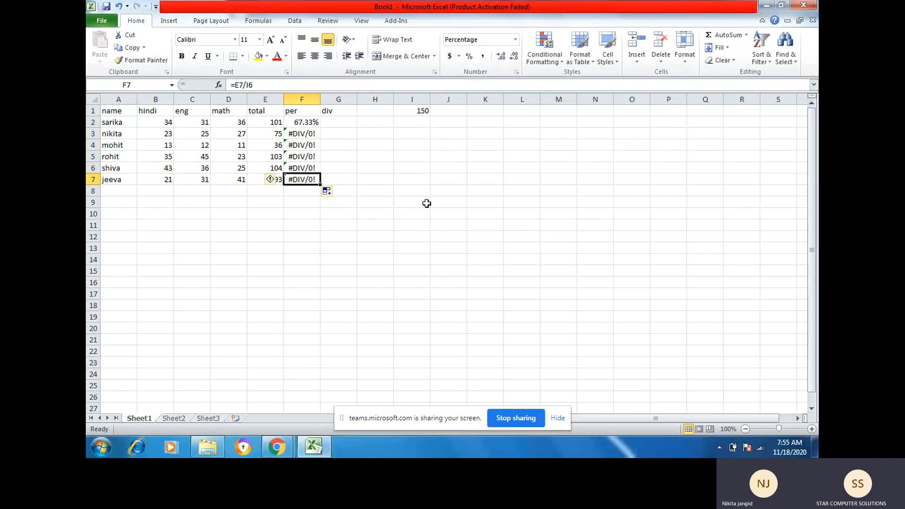
pyautogui.press('Up')
pyautogui.press('Up')
pyautogui.press('Up')
pyautogui.press('Up')
pyautogui.press('Up')
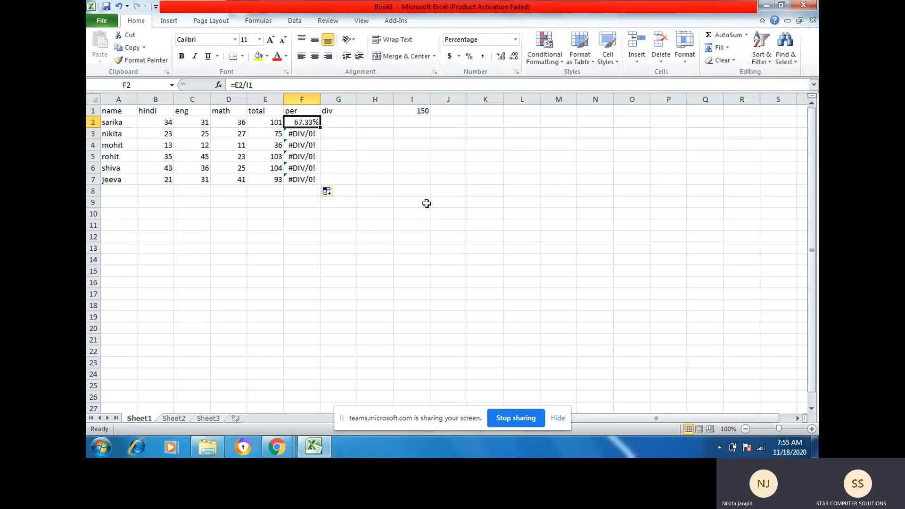
# Make the I1 reference absolute in the F2 percentage formula, giving =E2/$I$1, and fill it down to F7
pyautogui.click(264, 80)
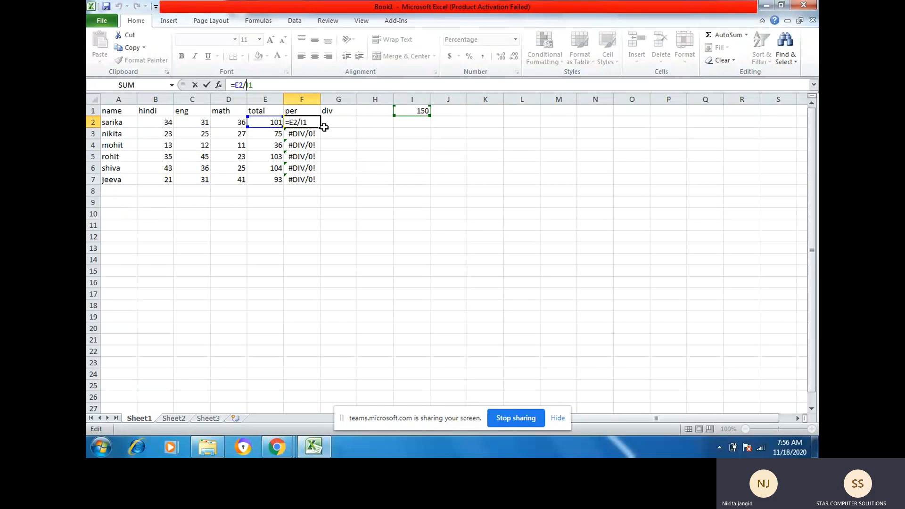
pyautogui.press('F4')
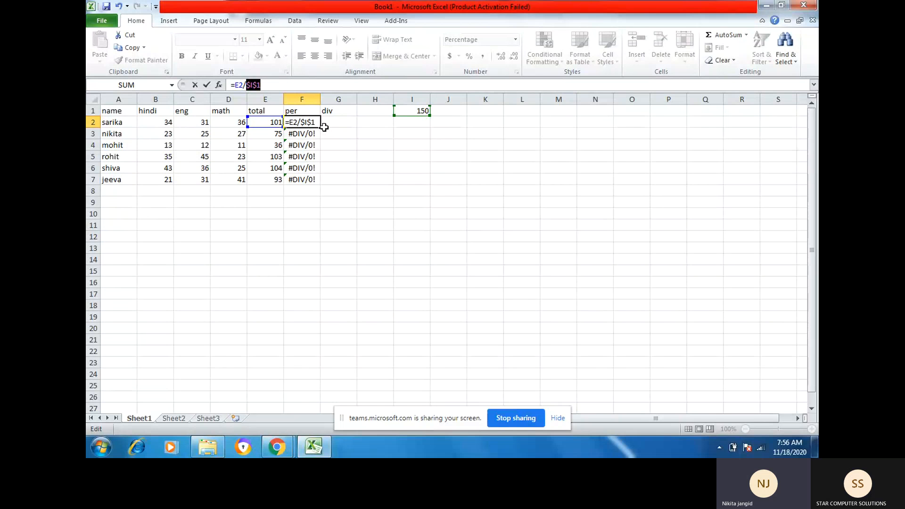
pyautogui.press('F4')
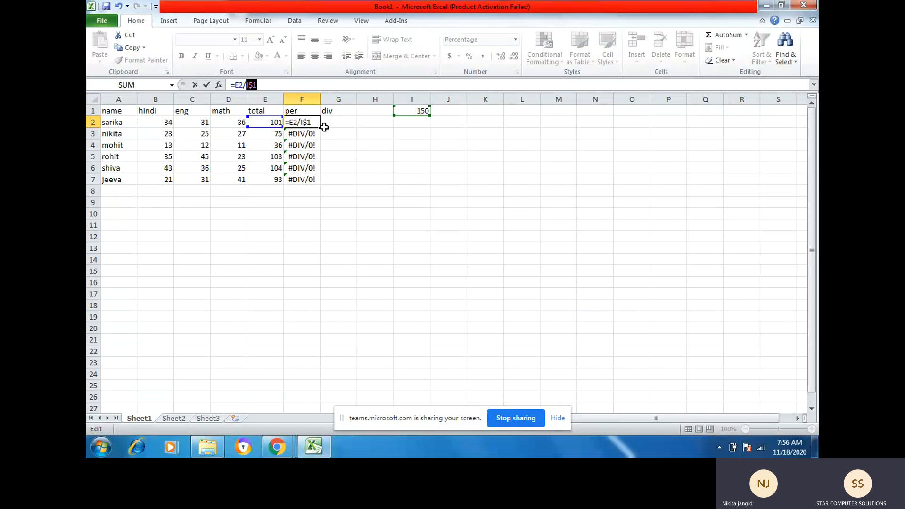
pyautogui.press('F4')
pyautogui.press('F4')
pyautogui.press('F4')
pyautogui.press('Return')
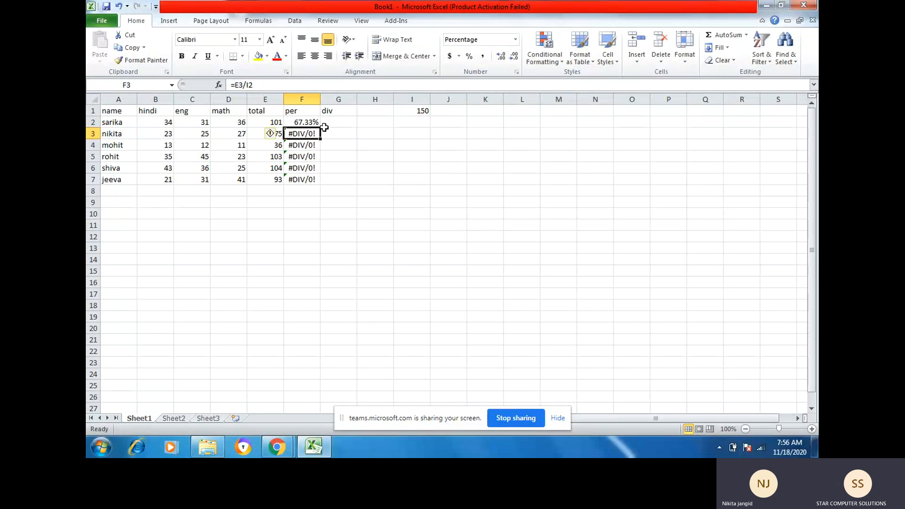
pyautogui.press('Up')
pyautogui.moveTo(322, 126); pyautogui.dragTo(330, 187)
# Examine the filled formulas in F2 to F7, comparing the row's total reference with the fixed divisor reference
pyautogui.click(299, 135)
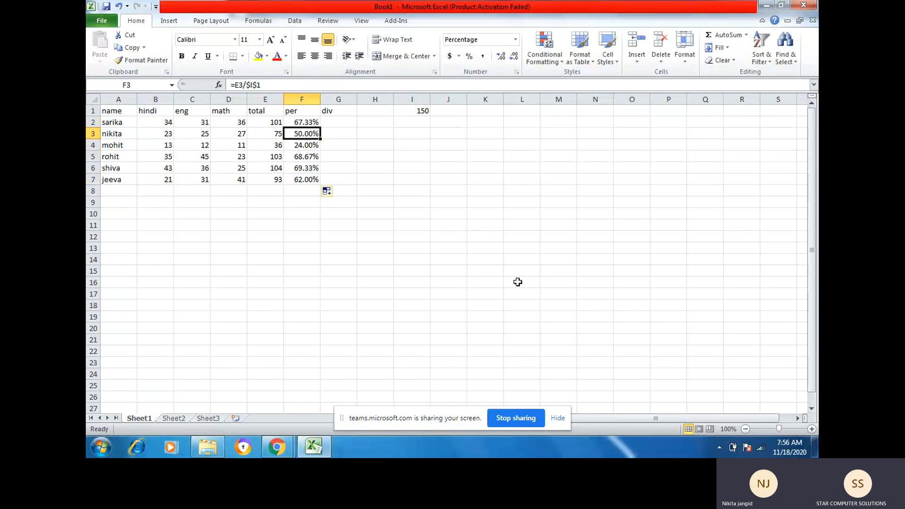
pyautogui.press('Down')
pyautogui.press('Down')
pyautogui.press('Down')
pyautogui.press('Down')
pyautogui.press('Up')
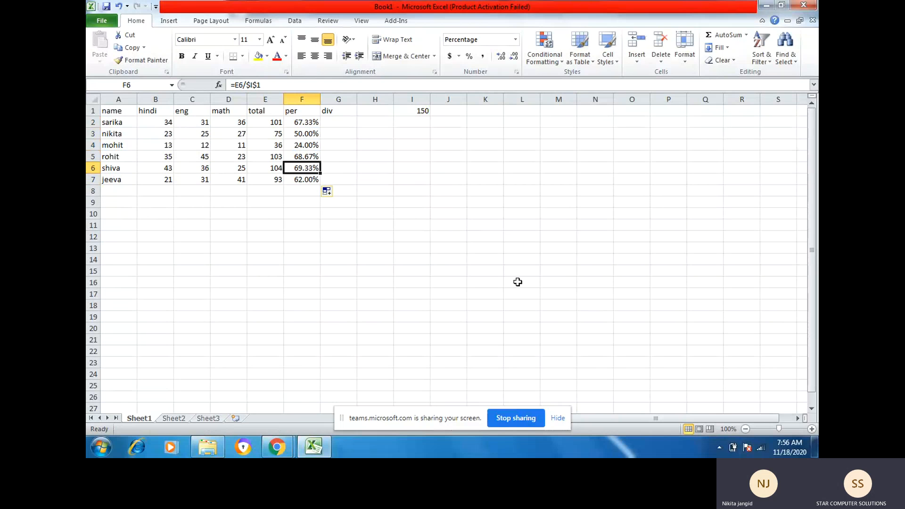
pyautogui.press('Up')
pyautogui.press('Up')
pyautogui.press('Up')
pyautogui.press('Up')
pyautogui.press('Down')
pyautogui.press('Down')
pyautogui.press('Down')
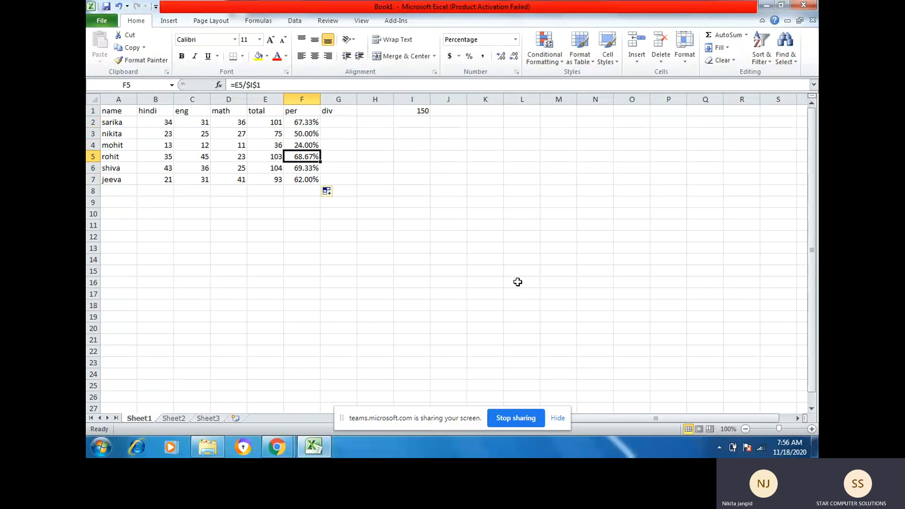
pyautogui.press('Down')
pyautogui.press('Up')
pyautogui.press('Up')
pyautogui.press('Up')
pyautogui.press('Up')
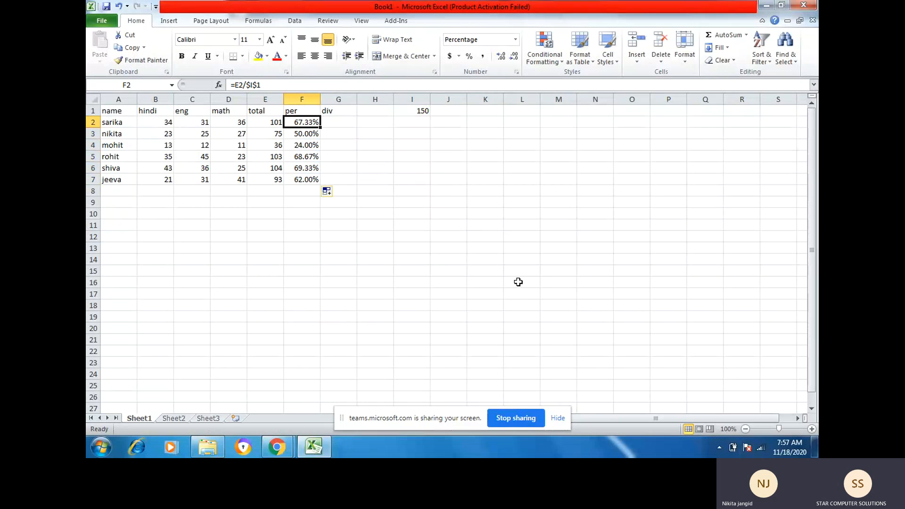
pyautogui.press('Down')
pyautogui.press('Down')
pyautogui.press('Down')
pyautogui.press('Down')
pyautogui.press('Down')
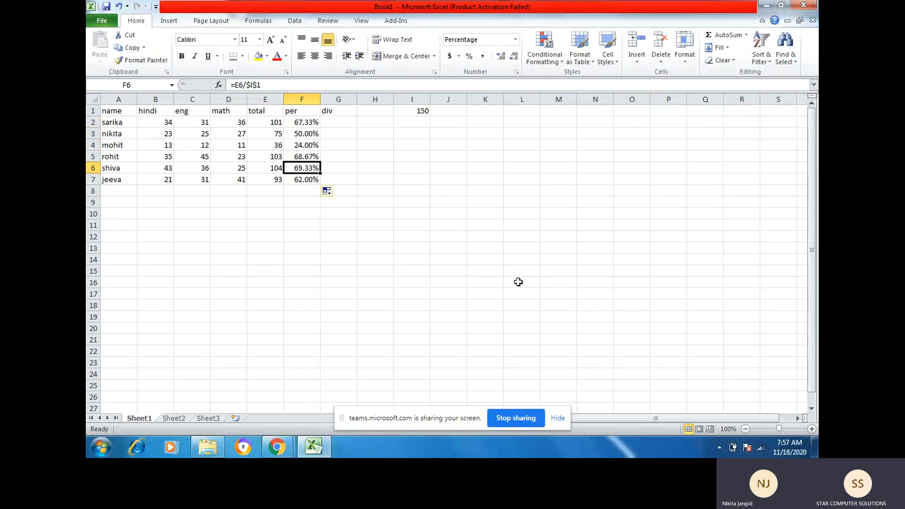
pyautogui.press('Up')
pyautogui.press('Up')
pyautogui.press('Up')
pyautogui.press('Up')
pyautogui.press('Up')
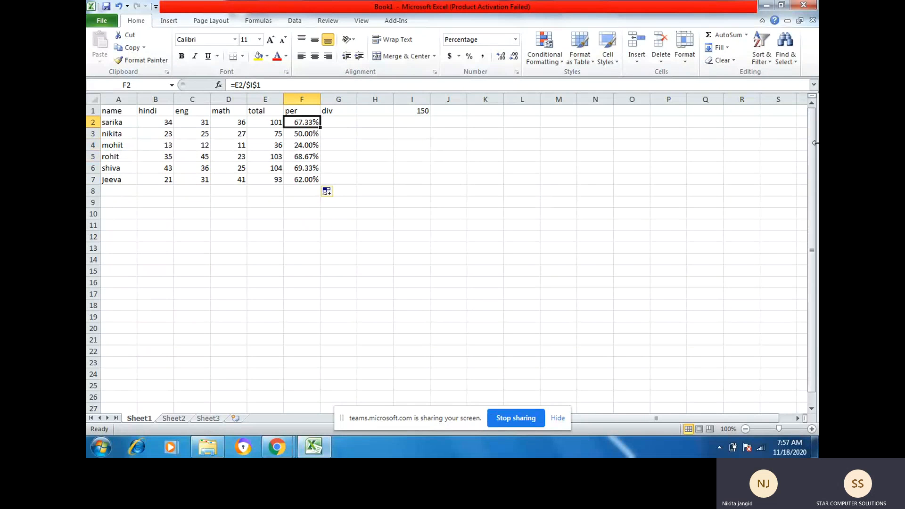
pyautogui.press('Down')
pyautogui.press('Down')
pyautogui.press('Down')
pyautogui.press('Down')
pyautogui.press('Down')
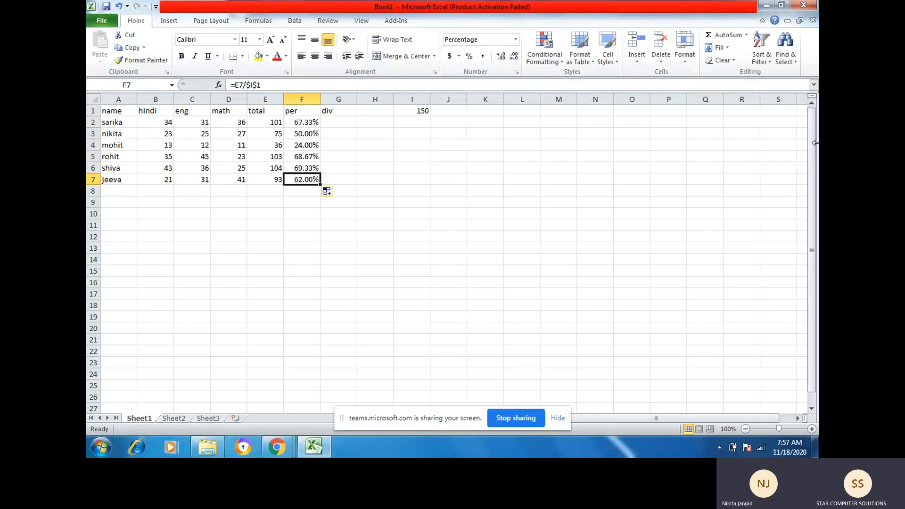
pyautogui.press('Up')
pyautogui.press('Up')
pyautogui.press('Up')
pyautogui.press('Up')
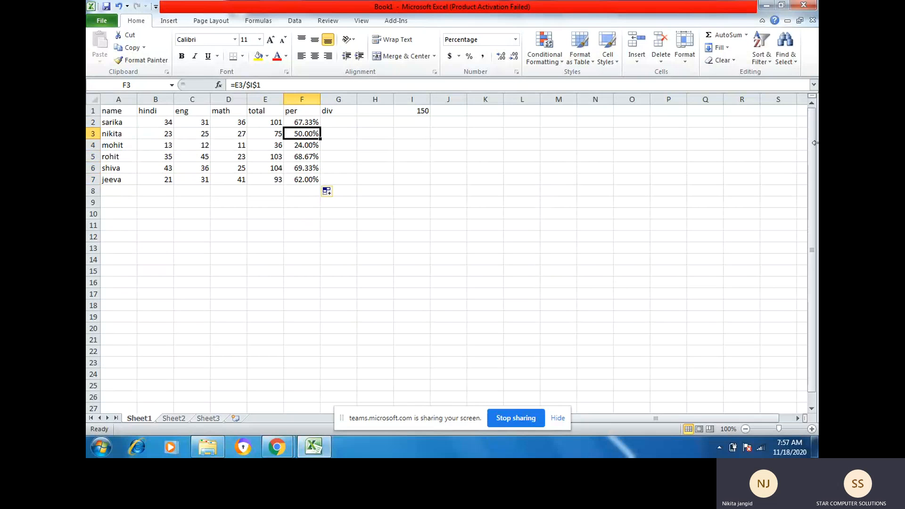
# Change the math marks to 15 in D3 and 32 in D7
pyautogui.press('Left')
pyautogui.press('Left')
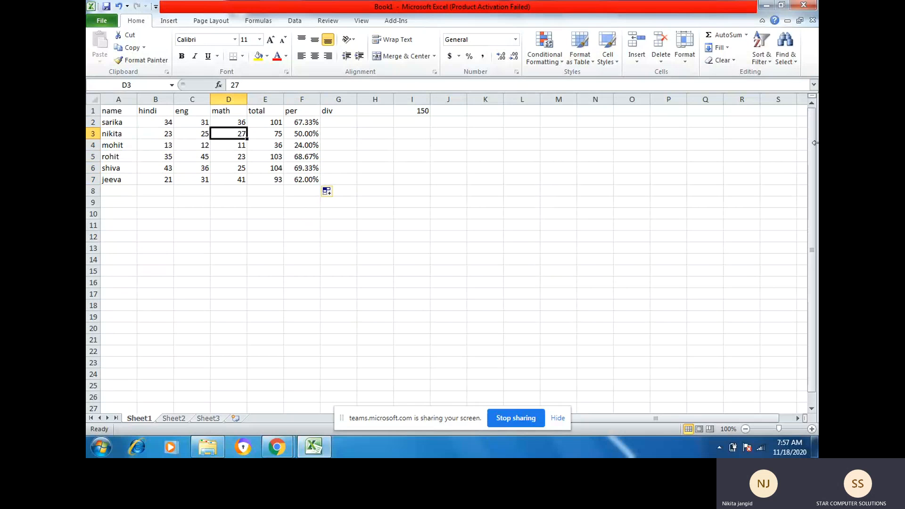
pyautogui.write('15')
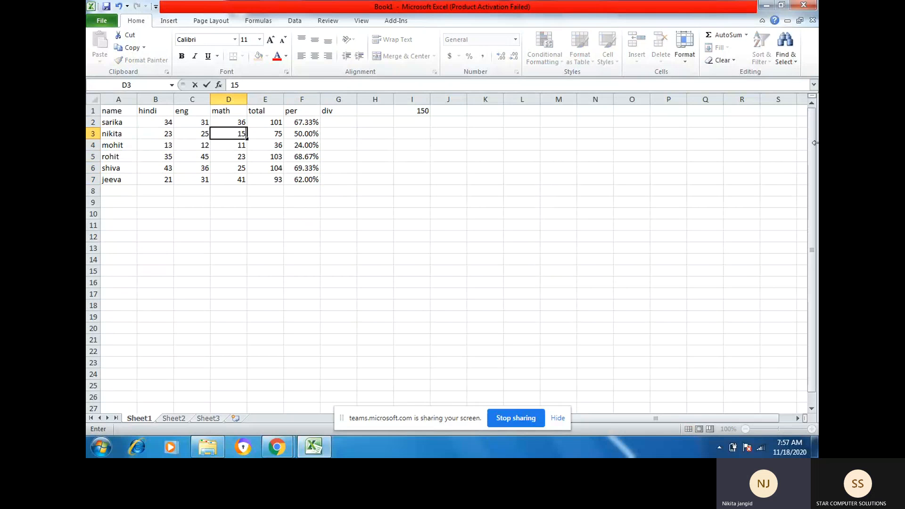
pyautogui.press('Return')
pyautogui.press('Down')
pyautogui.press('Down')
pyautogui.press('Down')
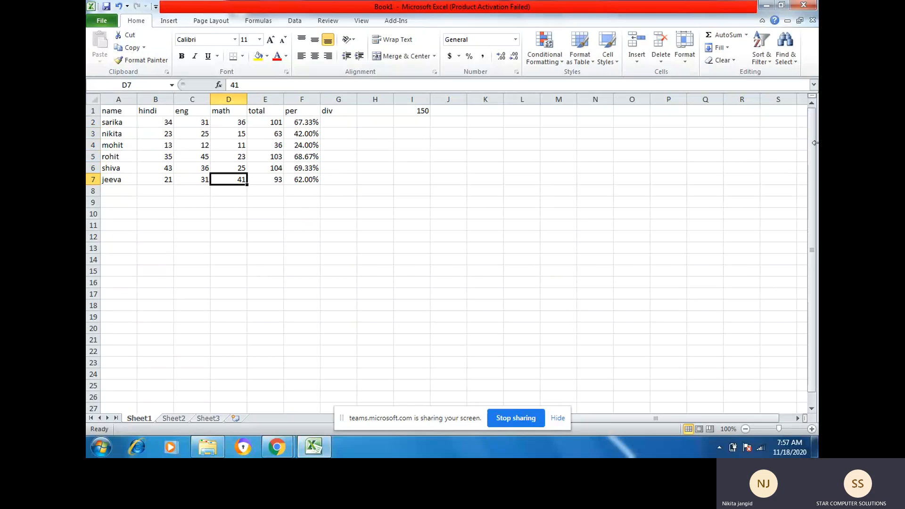
pyautogui.write('32')
pyautogui.press('Return')
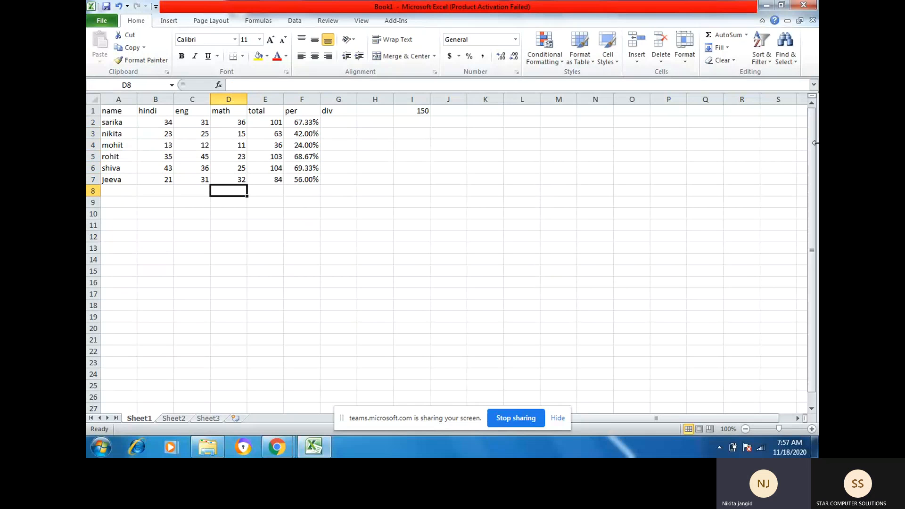
# Look over the math, total and percentage values and the empty div column beside them
pyautogui.press('Up')
pyautogui.press('Up')
pyautogui.press('Up')
pyautogui.press('Up')
pyautogui.press('Up')
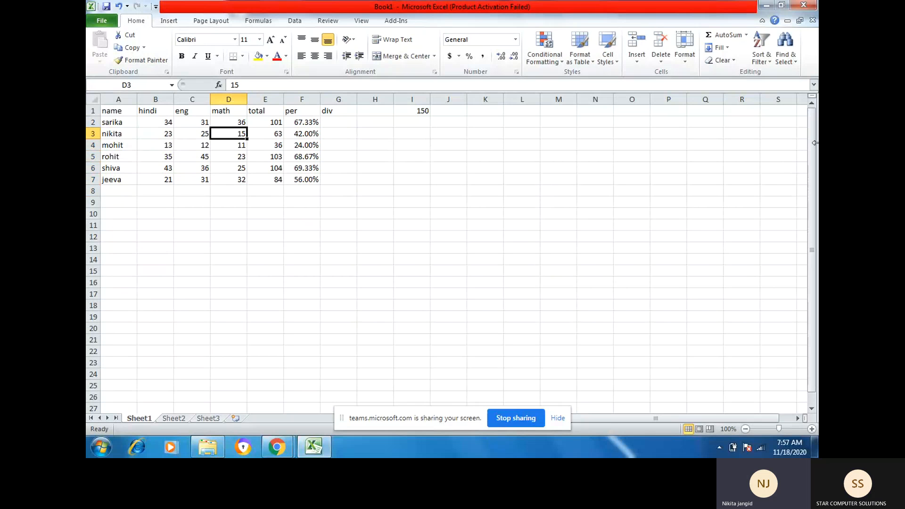
pyautogui.press('Up')
pyautogui.press('Right')
pyautogui.press('Right')
pyautogui.press('Right')
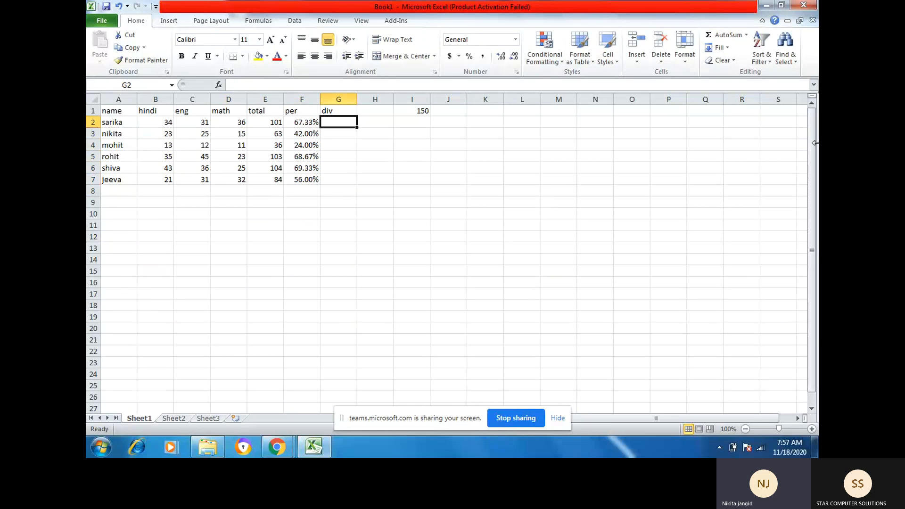
pyautogui.press('Down')
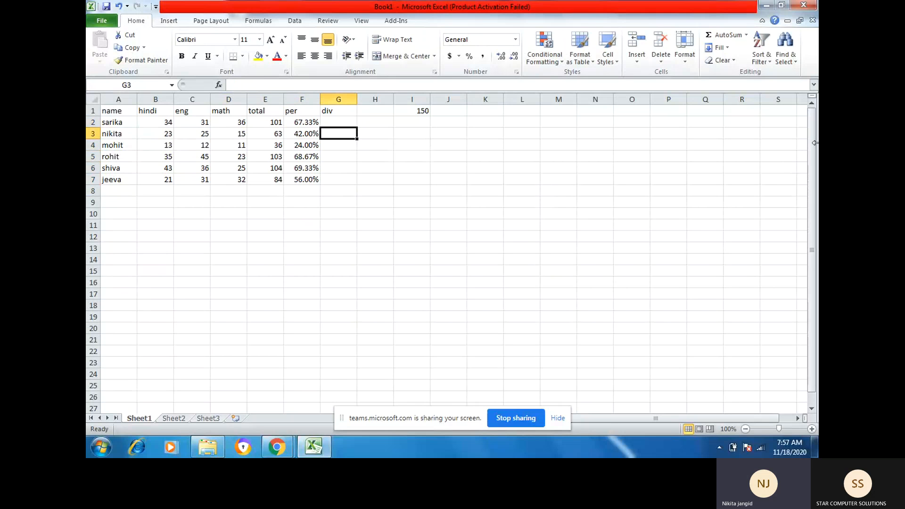
pyautogui.press('Down')
pyautogui.press('Left')
pyautogui.press('Left')
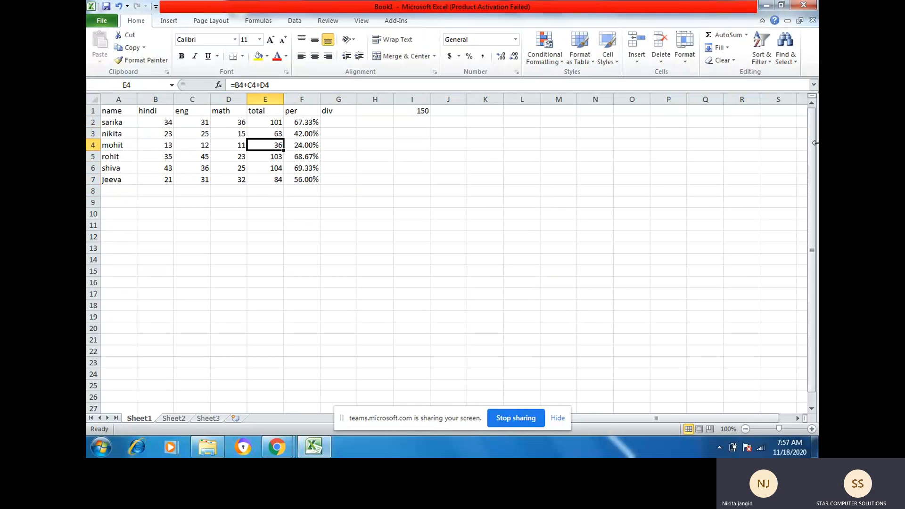
pyautogui.press('Right')
pyautogui.press('Right')
pyautogui.press('Up')
pyautogui.press('Up')
pyautogui.press('Up')
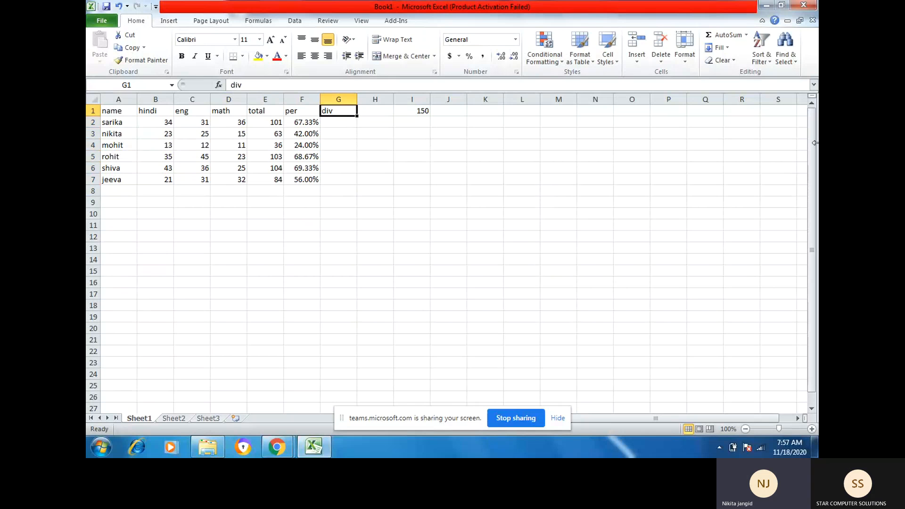
# Begin an IF formula in G2 that returns "First" when F2>=60, leaving its false value open for a nested test
pyautogui.press('Down')
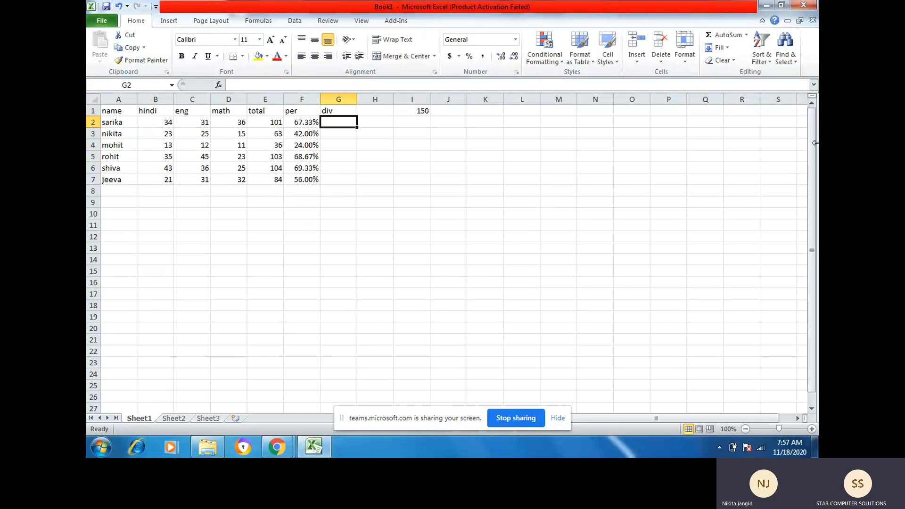
pyautogui.write('=')
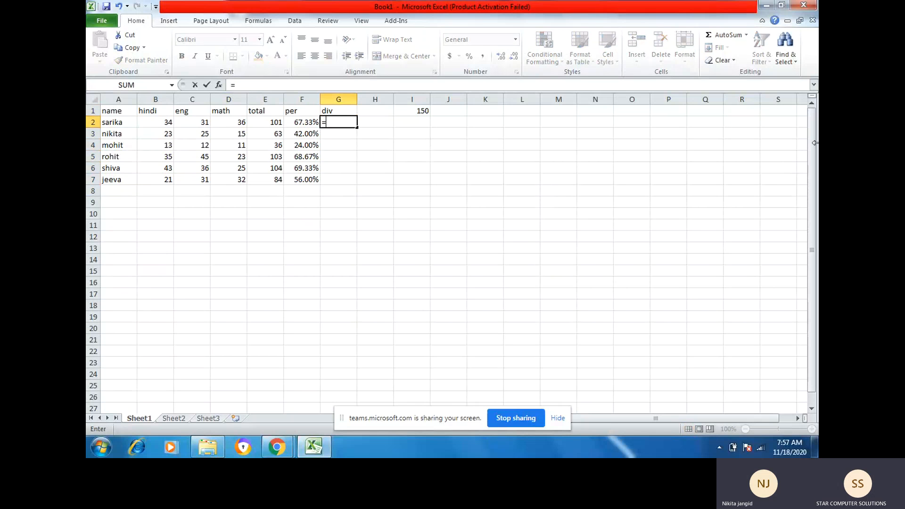
pyautogui.write('if')
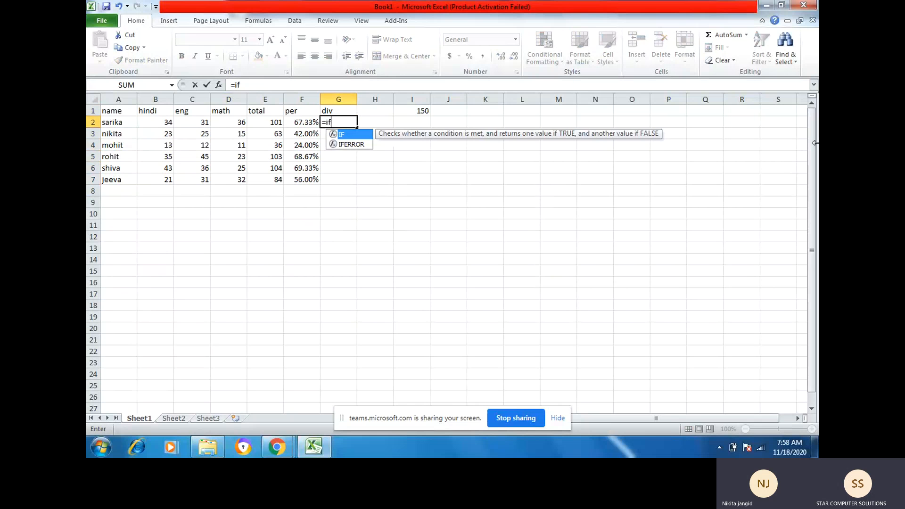
pyautogui.write('(')
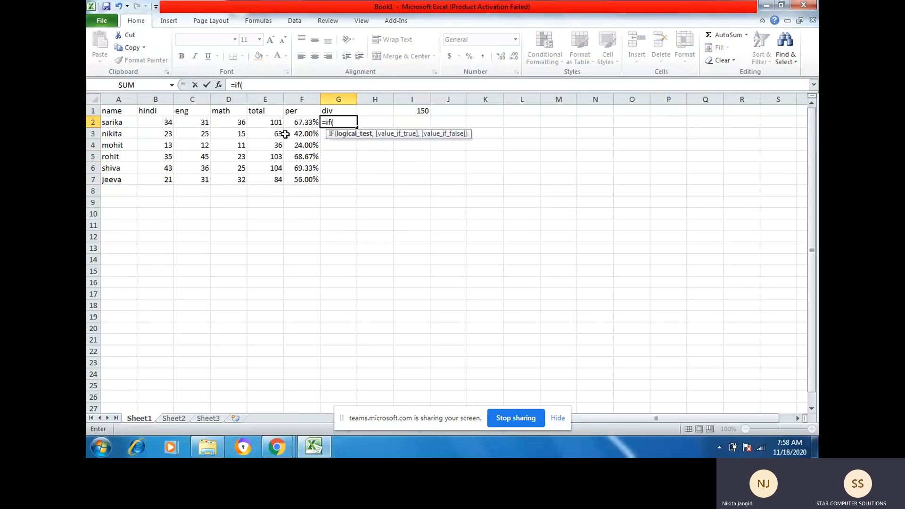
pyautogui.click(296, 123)
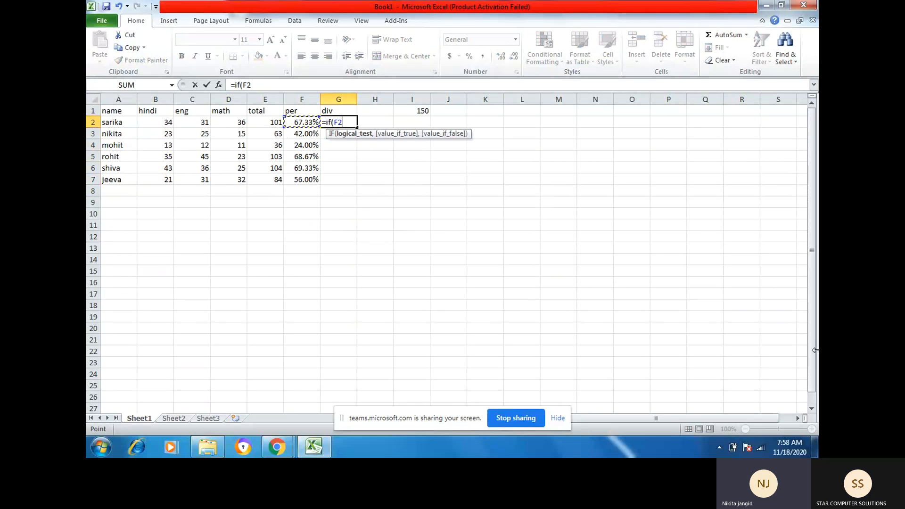
pyautogui.write('>=60')
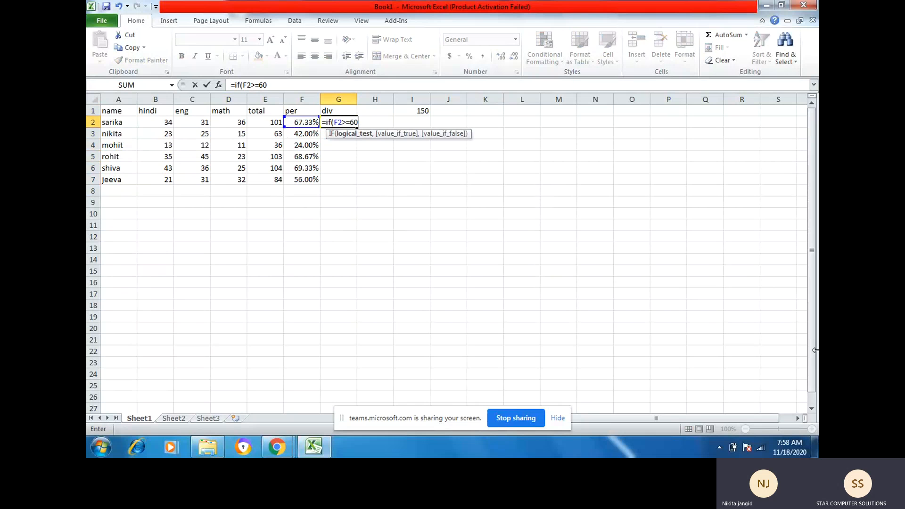
pyautogui.write(',"')
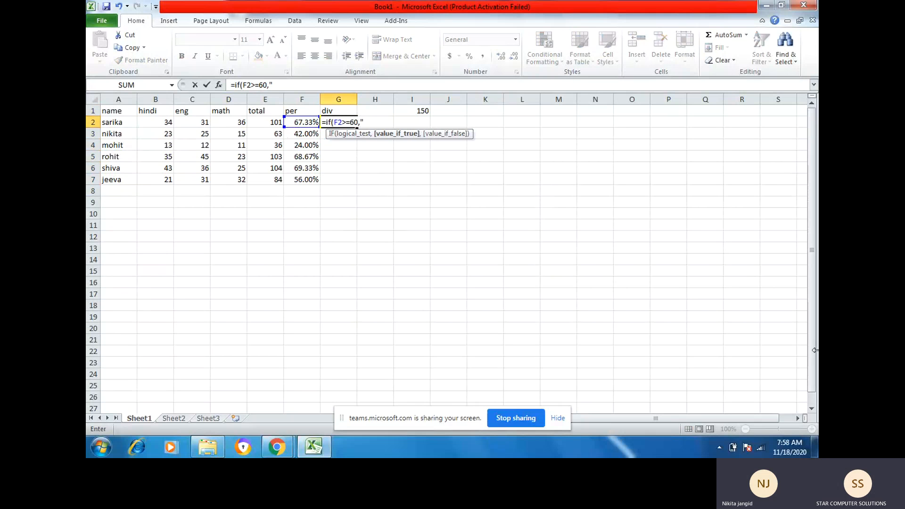
pyautogui.write('First')
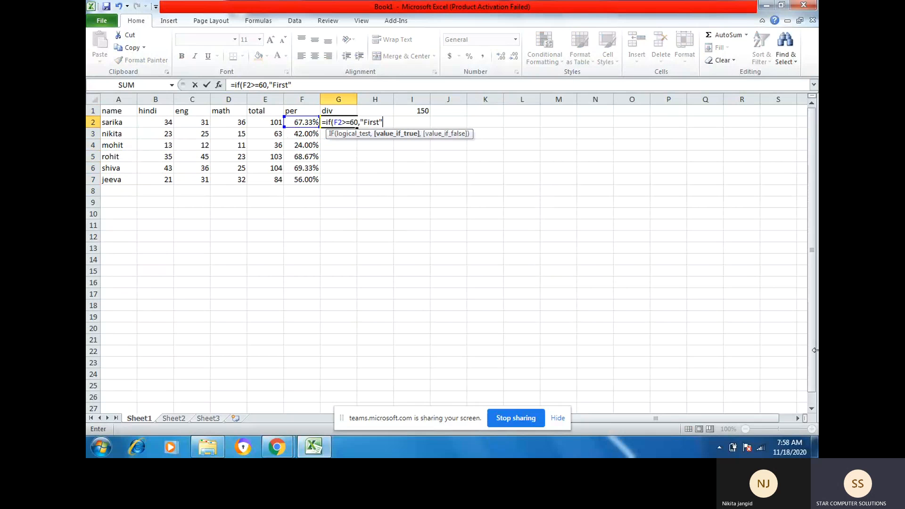
pyautogui.write(',')
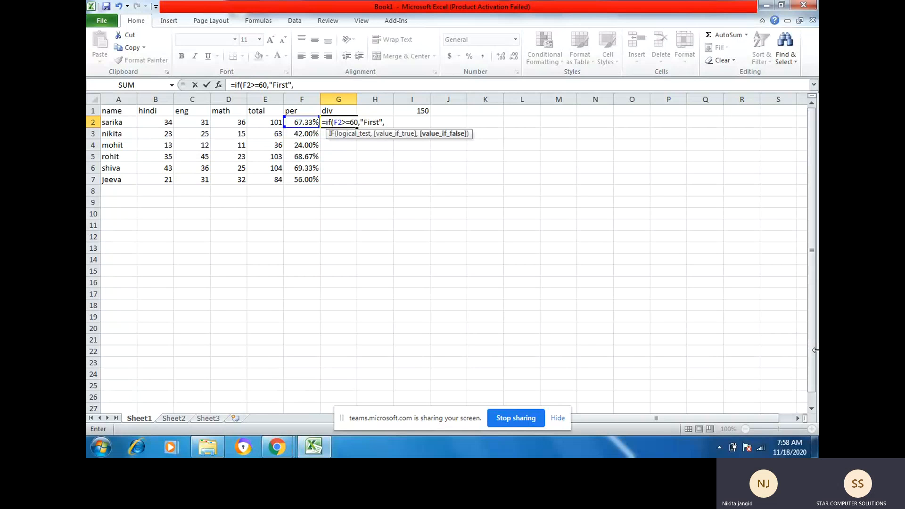
# Nest a second IF as the false value in G2, returning "Second" when F2>=48
pyautogui.write('if(')
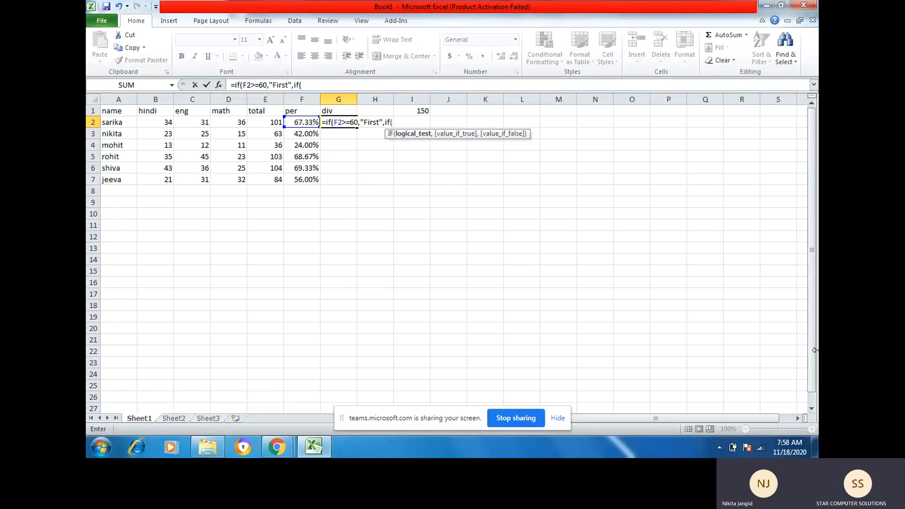
pyautogui.click(303, 124)
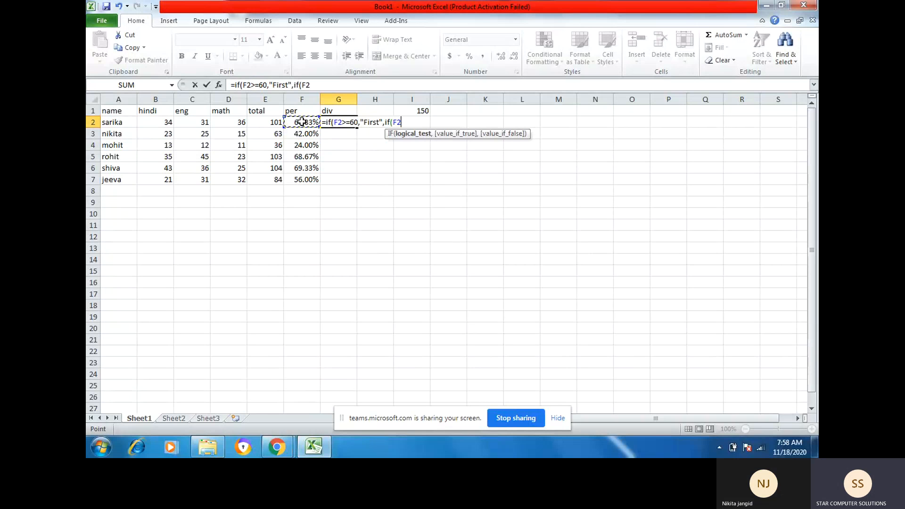
pyautogui.write('>=48')
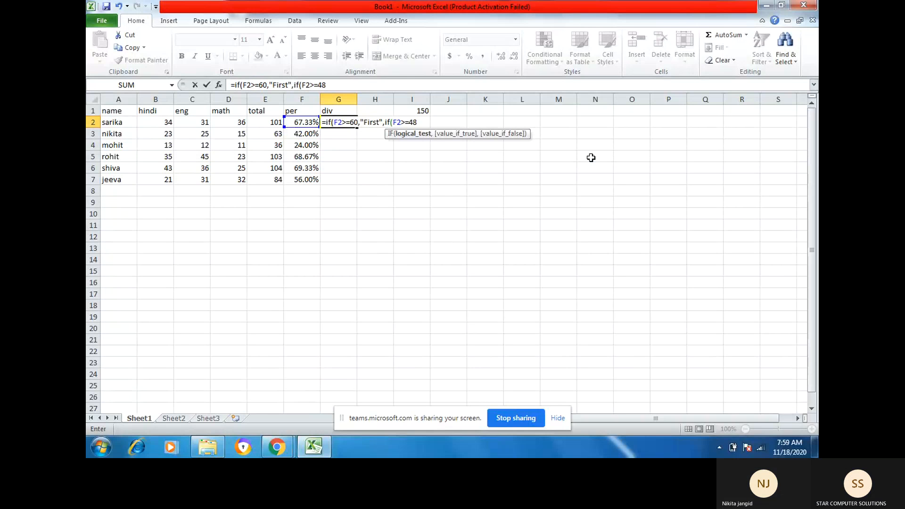
pyautogui.write(',"')
pyautogui.write('S')
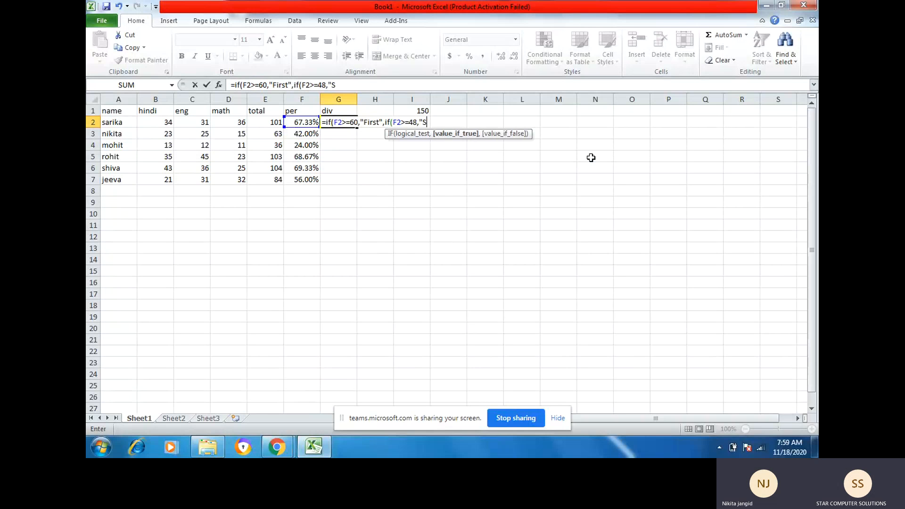
pyautogui.write('econd",')
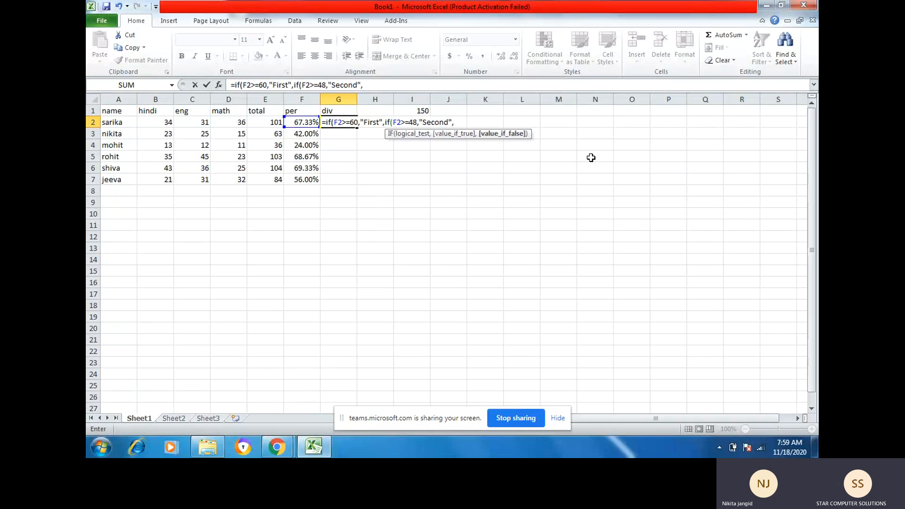
# Nest a third IF in G2 returning "Third" when F2>=36 and otherwise "Fail", close all three brackets and enter the formula
pyautogui.write('if(')
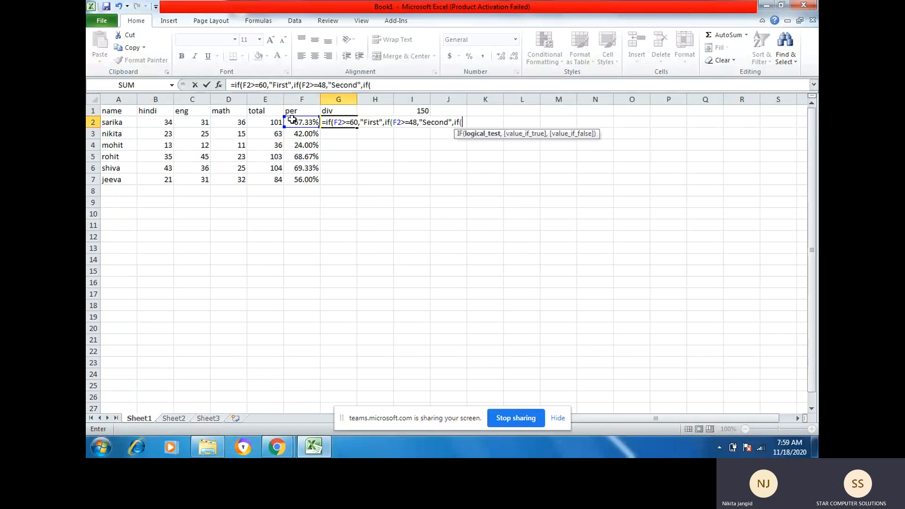
pyautogui.click(298, 123)
pyautogui.write('>=36,')
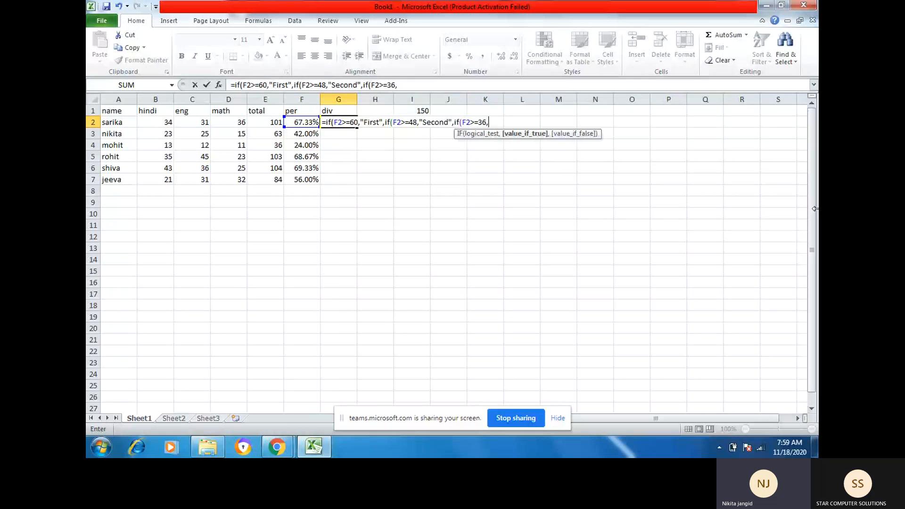
pyautogui.write('"T')
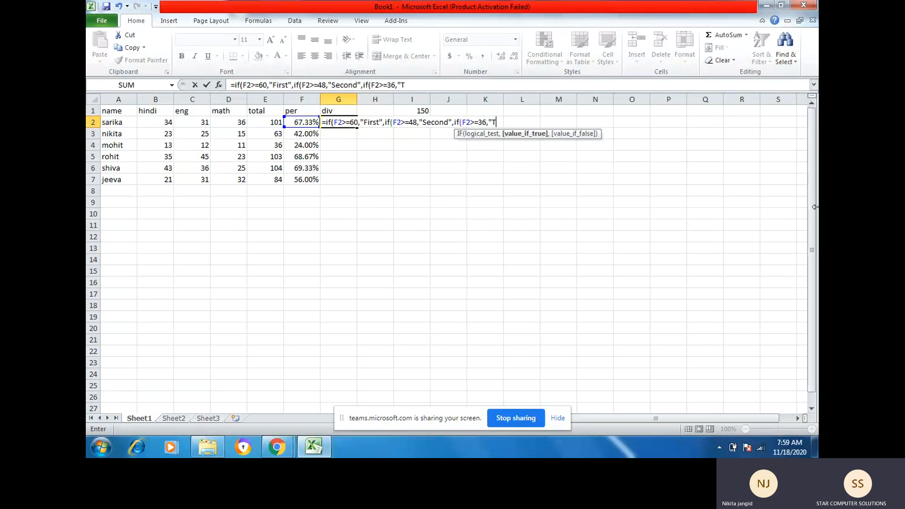
pyautogui.write('hird","')
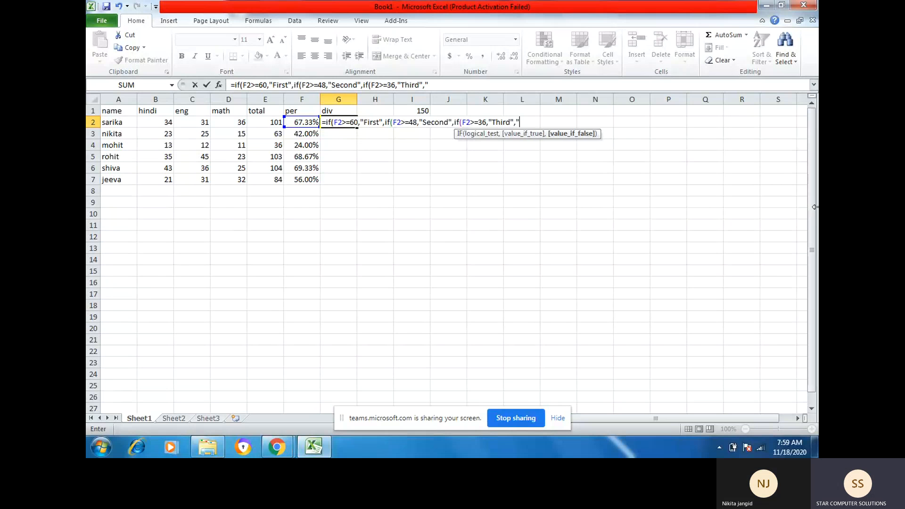
pyautogui.write('Fail')
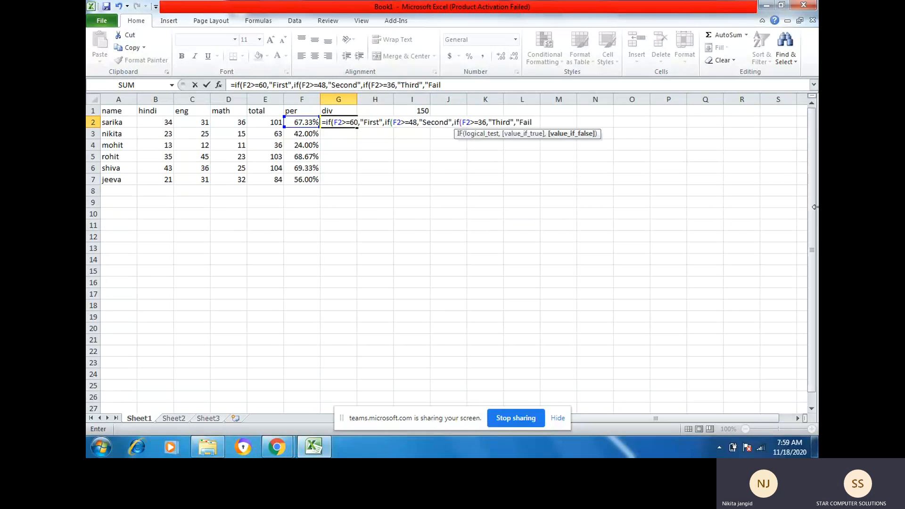
pyautogui.write(')))')
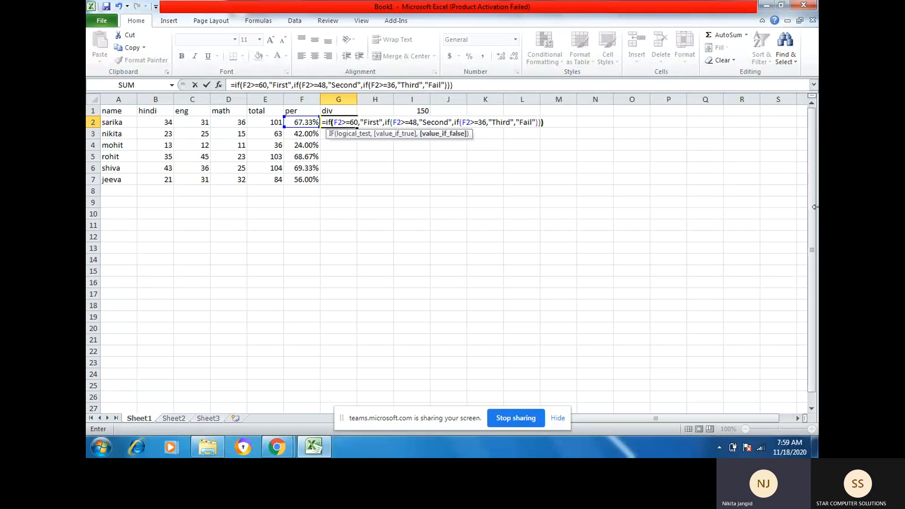
pyautogui.press('Return')
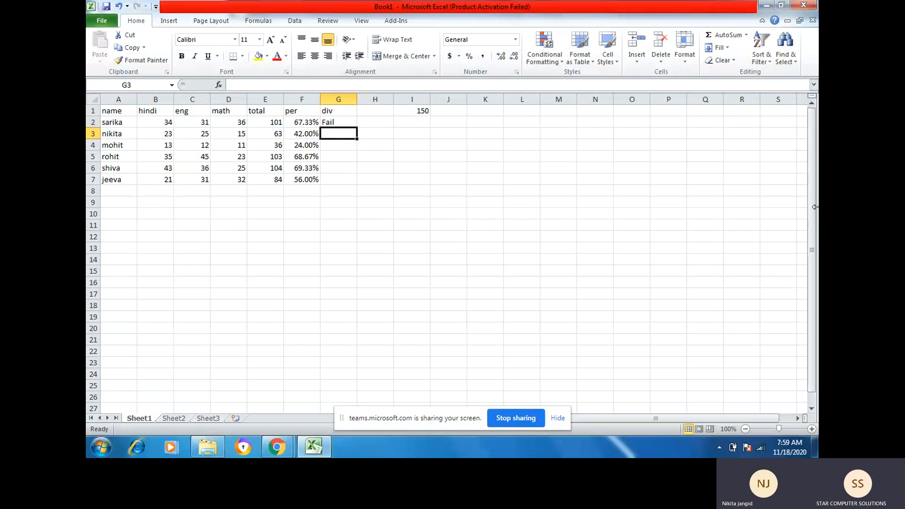
# Compare the division formula in G2 with the percentage formula and number format in F2
pyautogui.press('Up')
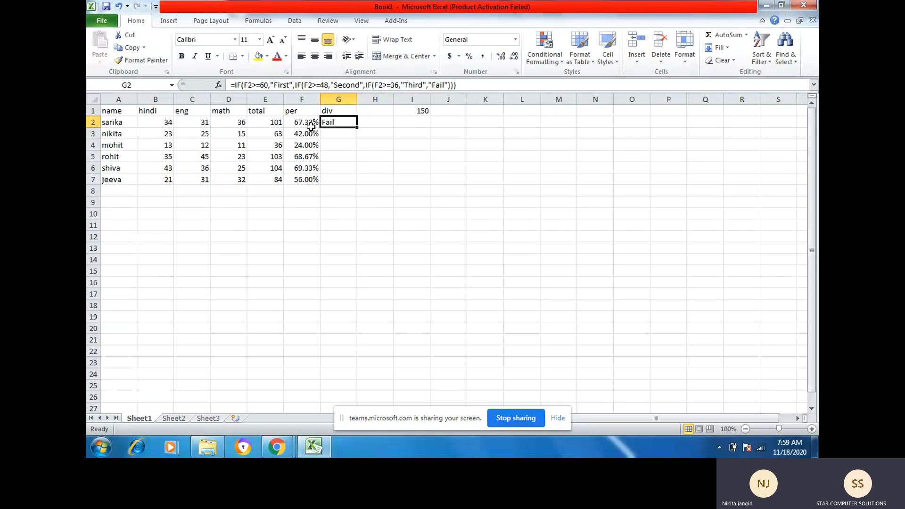
pyautogui.click(298, 123)
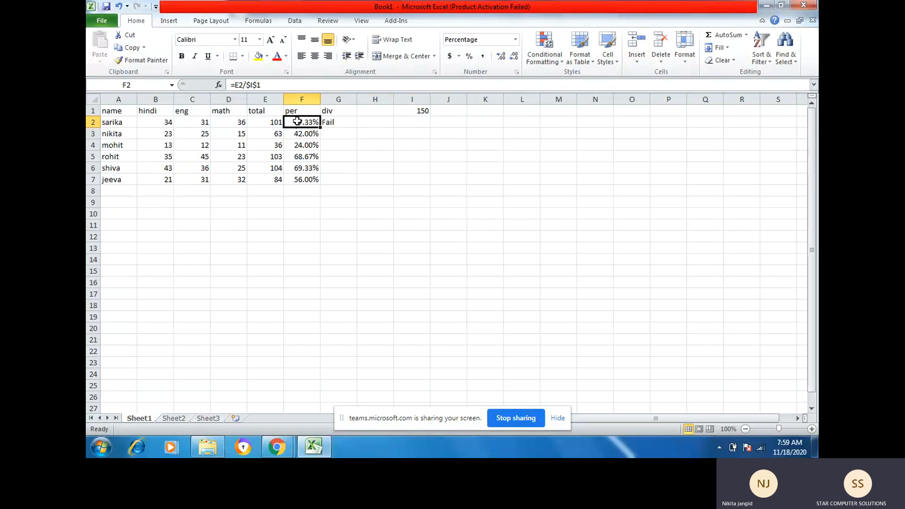
pyautogui.click(342, 122)
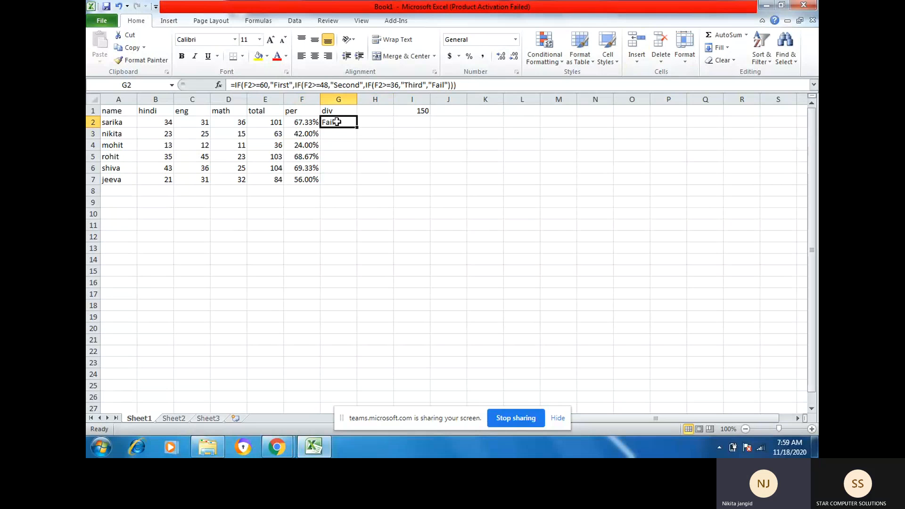
pyautogui.click(304, 124)
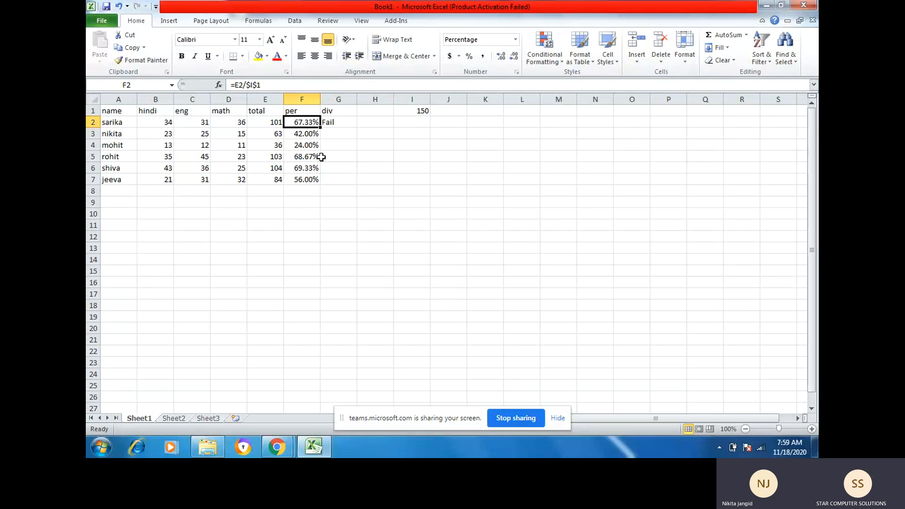
pyautogui.click(333, 122)
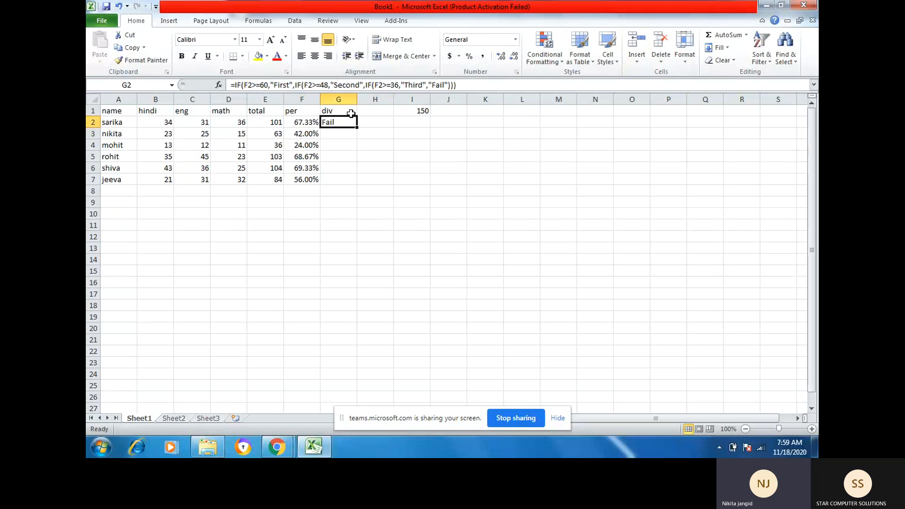
pyautogui.click(302, 121)
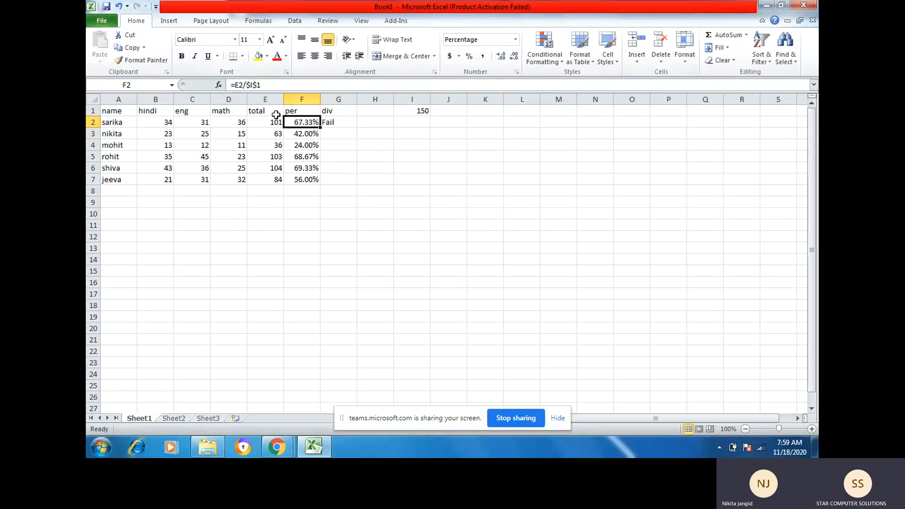
# Format F2 to F7 as General and multiply the F2 percentage formula by 100, giving =E2/$I$1*100
pyautogui.moveTo(309, 124); pyautogui.dragTo(313, 179)
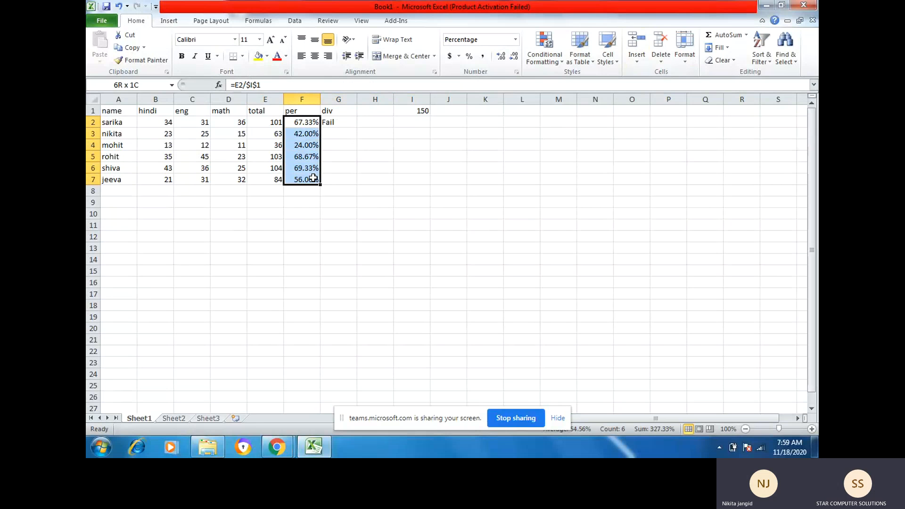
pyautogui.click(515, 40)
pyautogui.click(505, 58)
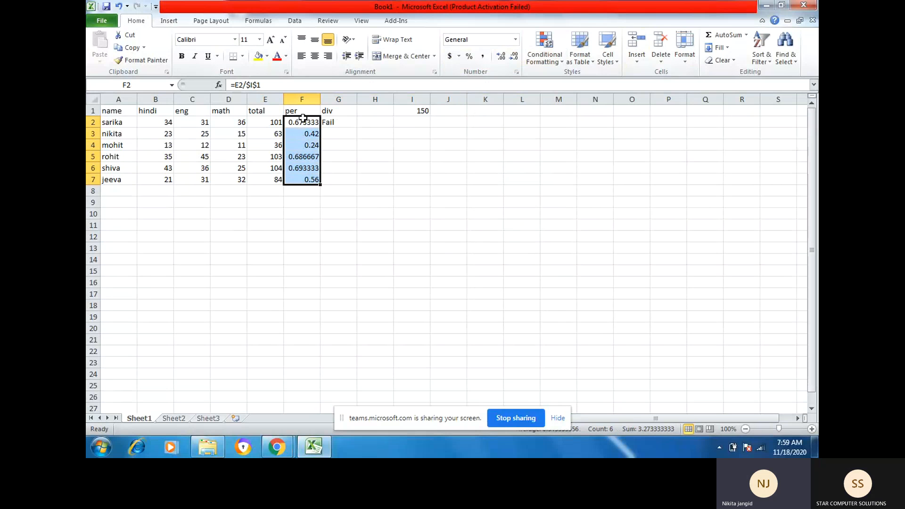
pyautogui.click(263, 85)
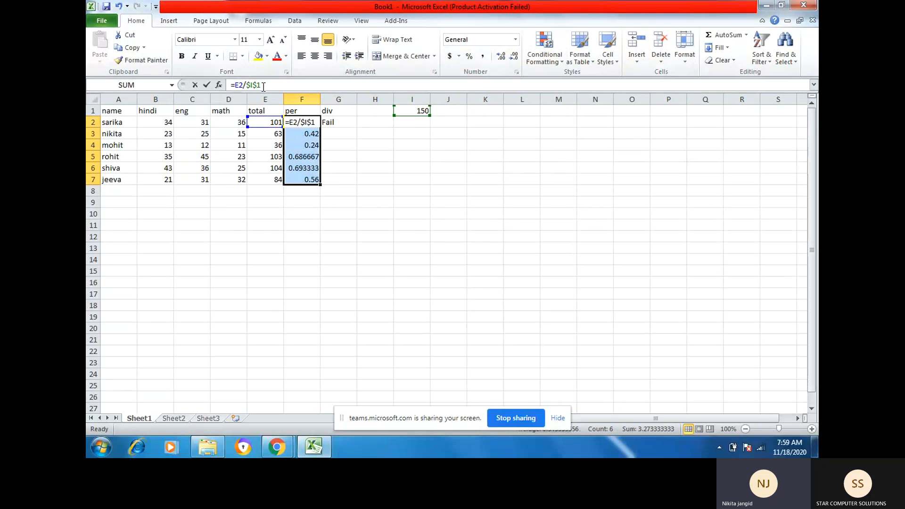
pyautogui.write('*1')
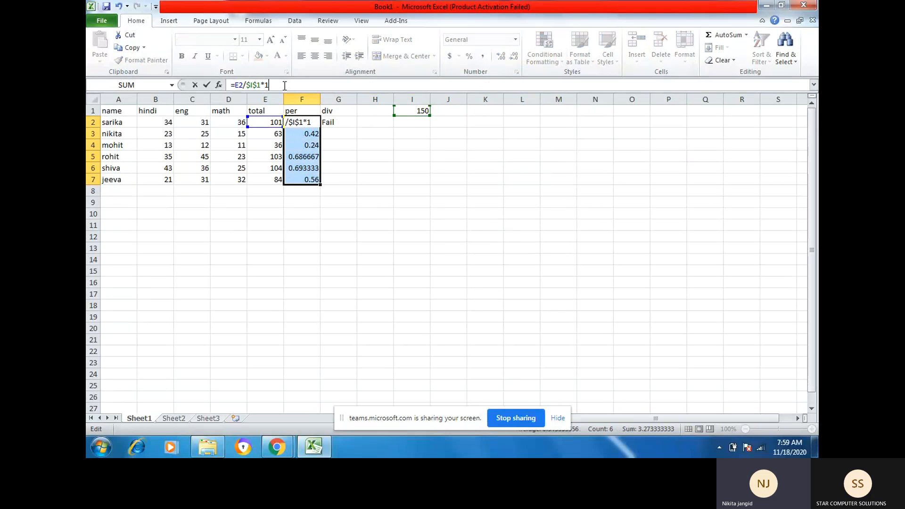
pyautogui.write('00')
pyautogui.press('Return')
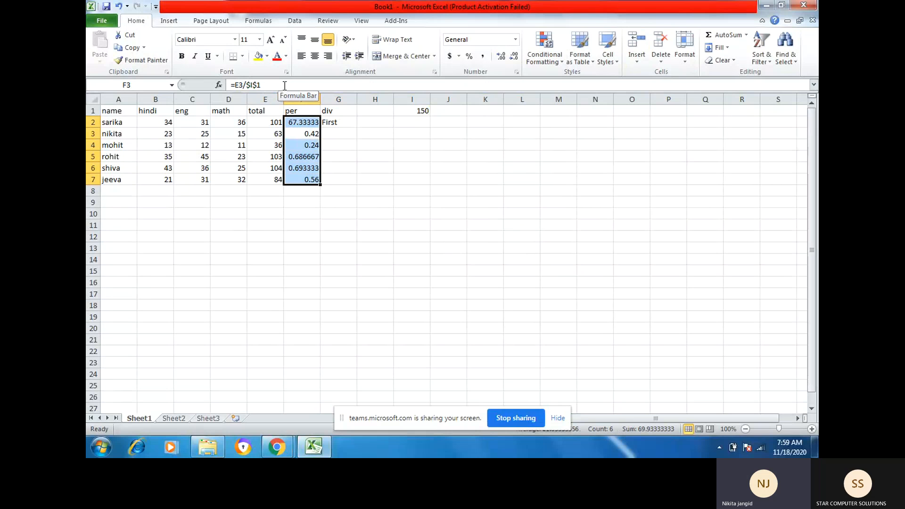
# Reduce the F2 percentage to two decimal places and fill its formula down to F7
pyautogui.click(297, 125)
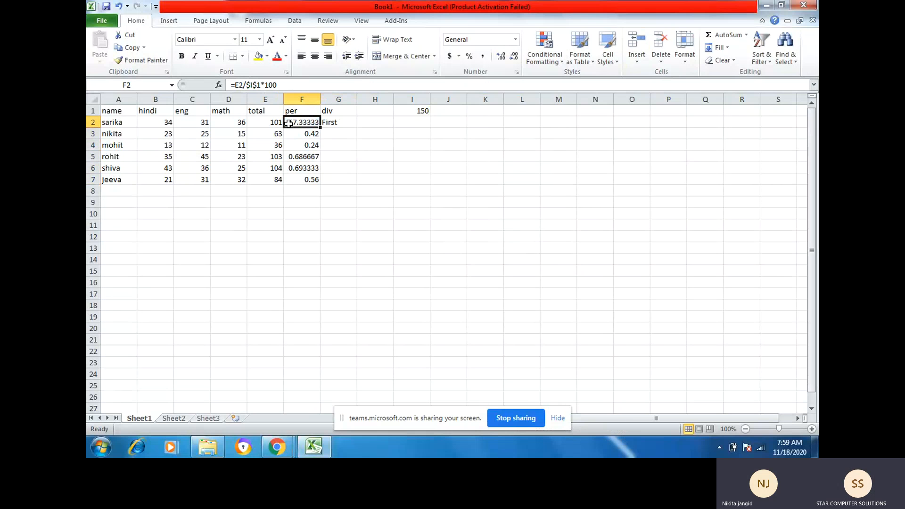
pyautogui.click(510, 59)
pyautogui.click(510, 59)
pyautogui.click(510, 59)
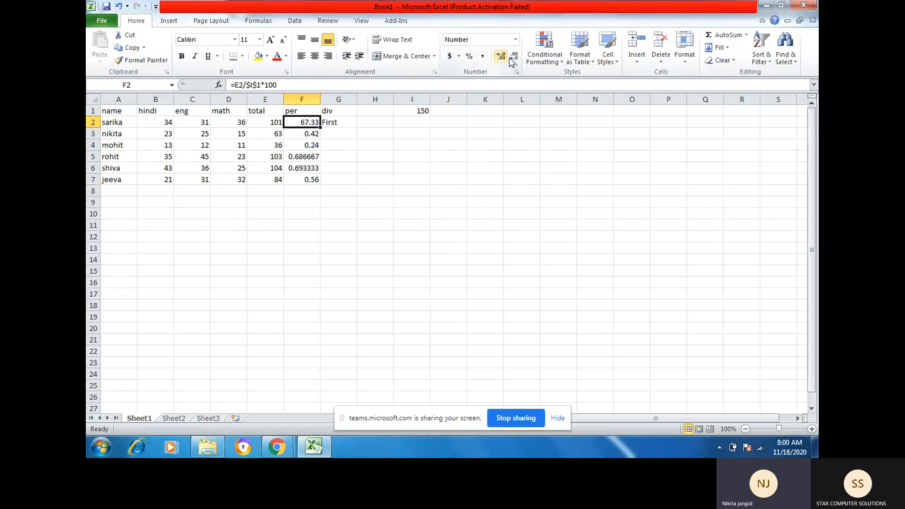
pyautogui.moveTo(321, 126); pyautogui.dragTo(319, 183)
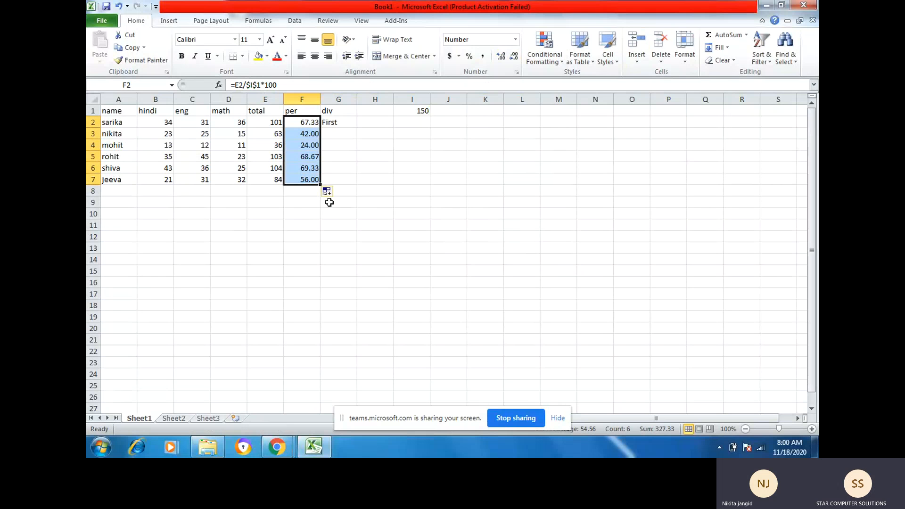
# Fill the nested IF division formula from G2 down to G7
pyautogui.click(354, 121)
pyautogui.moveTo(357, 127); pyautogui.dragTo(361, 183)
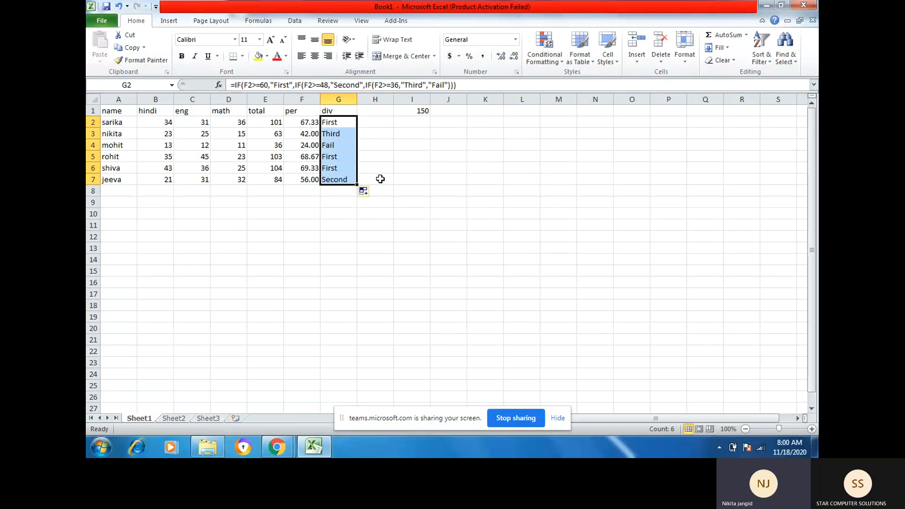
# Examine the division formulas in G2 to G7 against each student's percentage
pyautogui.click(344, 123)
pyautogui.press('Down')
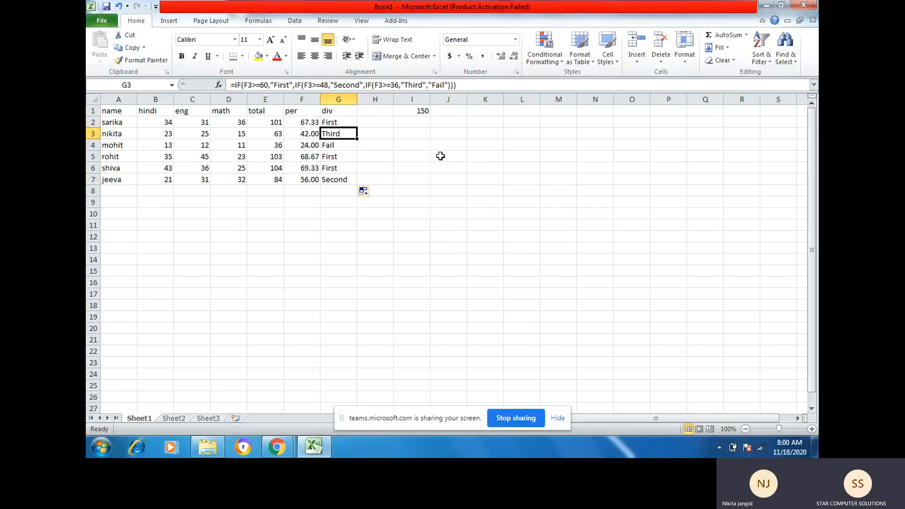
pyautogui.press('Down')
pyautogui.press('Down')
pyautogui.press('Down')
pyautogui.press('Down')
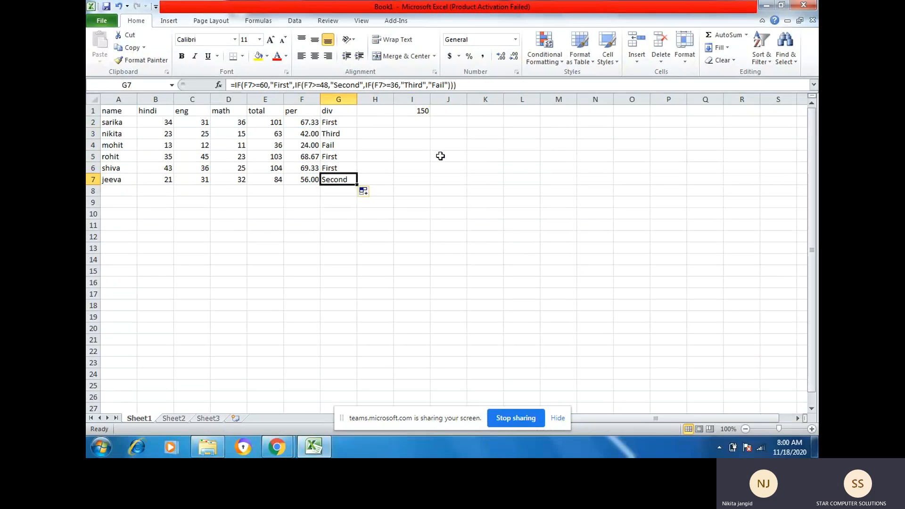
pyautogui.press('Up')
pyautogui.press('Up')
pyautogui.press('Up')
pyautogui.press('Up')
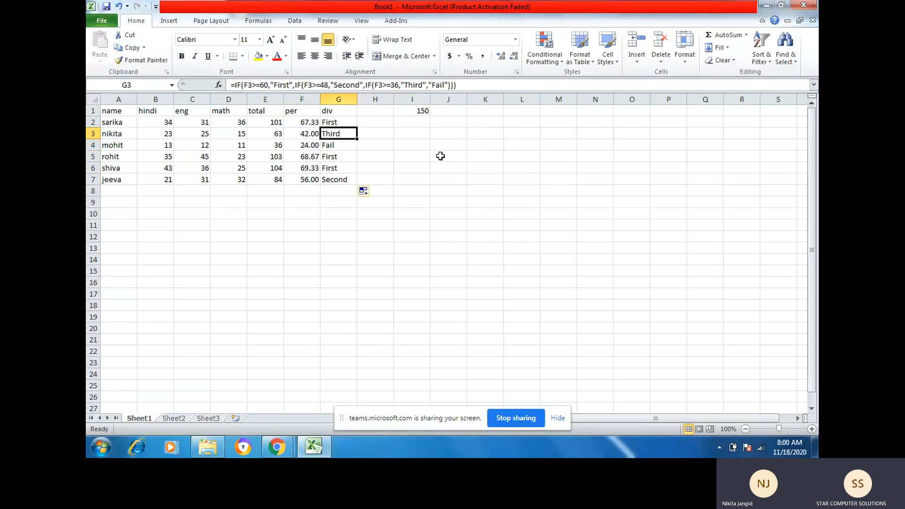
# Change the eng mark in C5 to 21
pyautogui.press('Down')
pyautogui.press('Down')
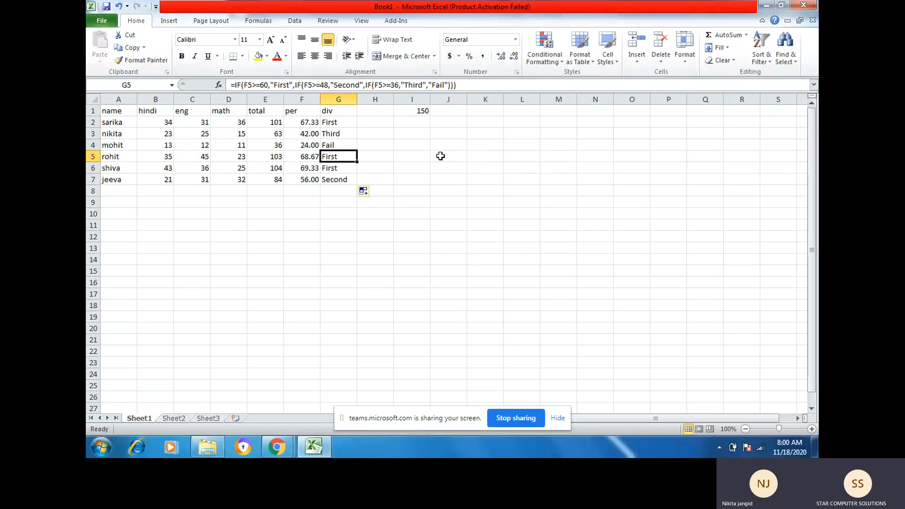
pyautogui.press('Left')
pyautogui.press('Left')
pyautogui.press('Left')
pyautogui.press('Left')
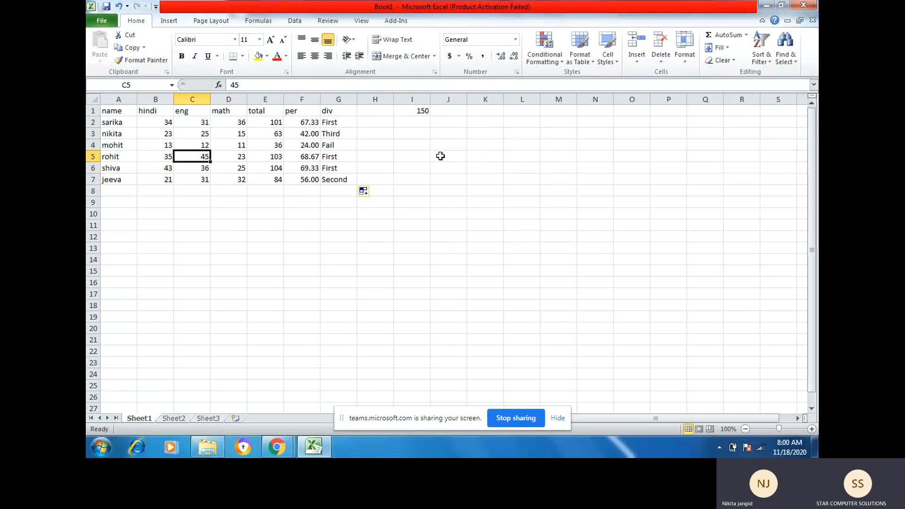
pyautogui.write('21')
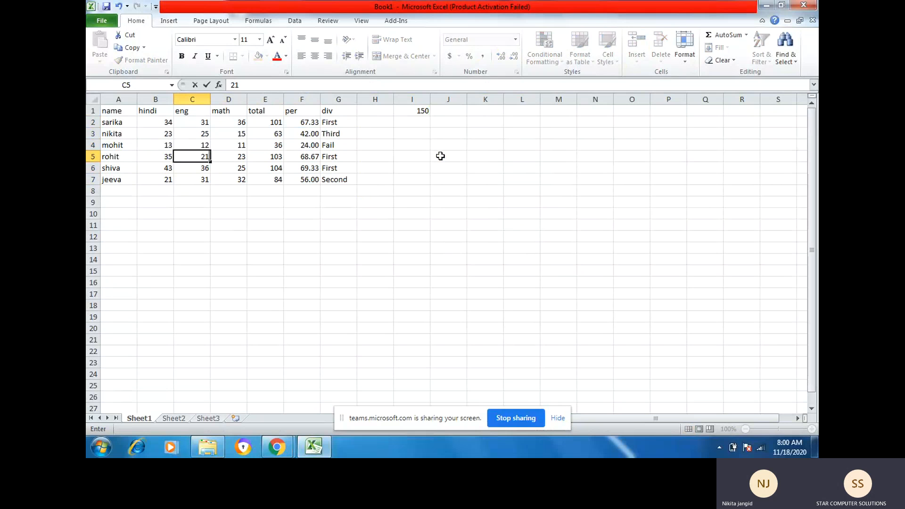
pyautogui.press('Left')
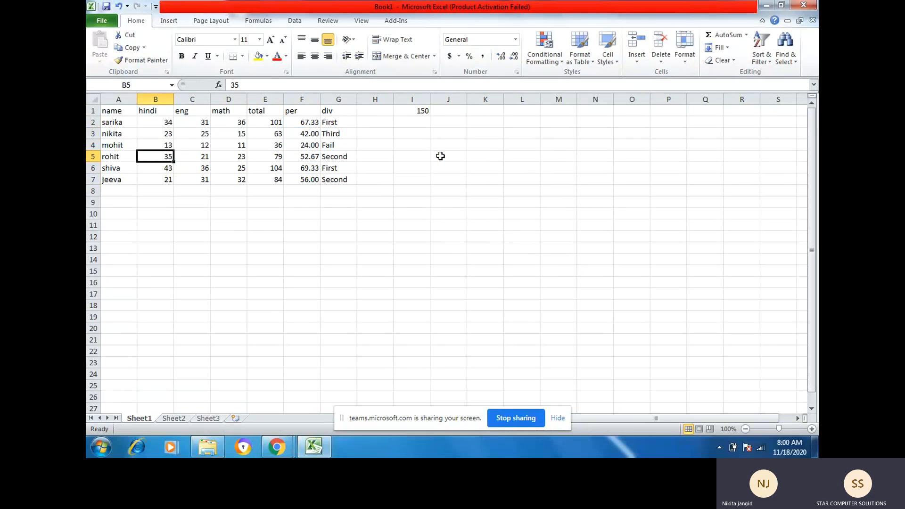
# Check the recalculated total, percentage and division formulas in E5, F5 and G5
pyautogui.press('Down')
pyautogui.press('Up')
pyautogui.press('Right')
pyautogui.press('Right')
pyautogui.press('Right')
pyautogui.press('Right')
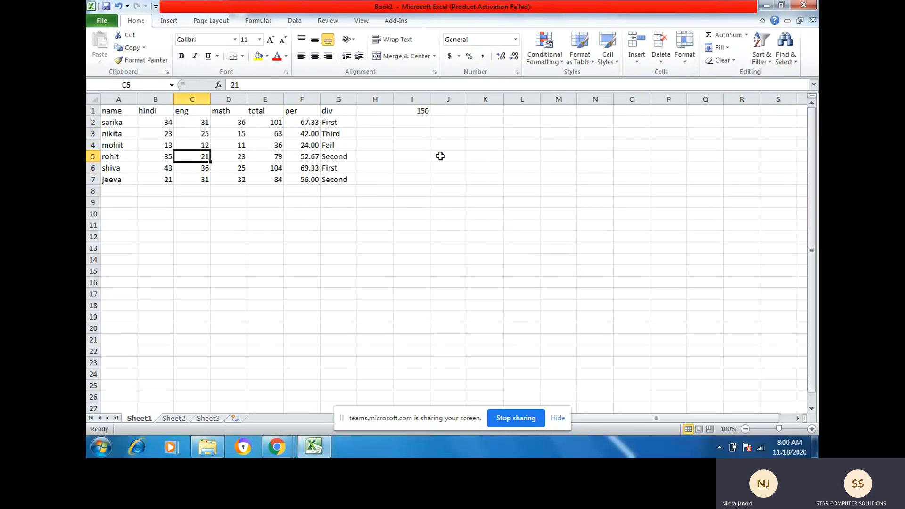
pyautogui.press('Left')
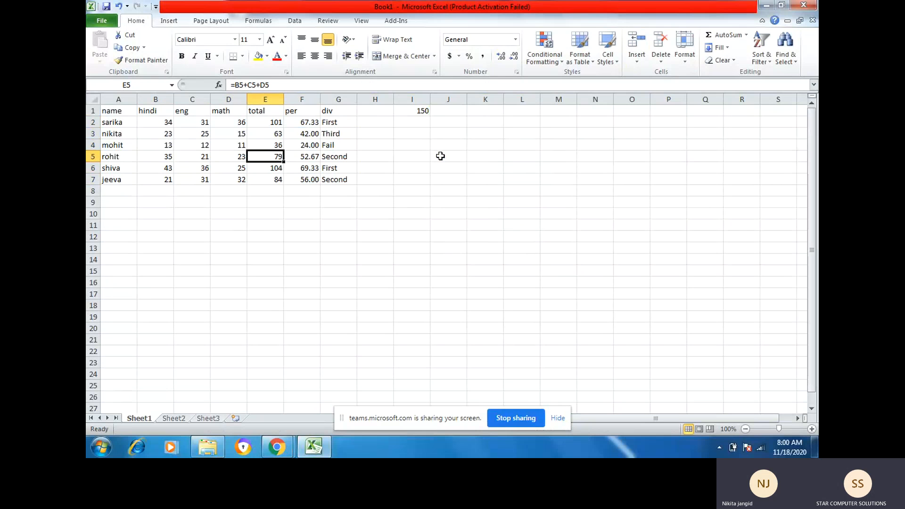
pyautogui.press('Right')
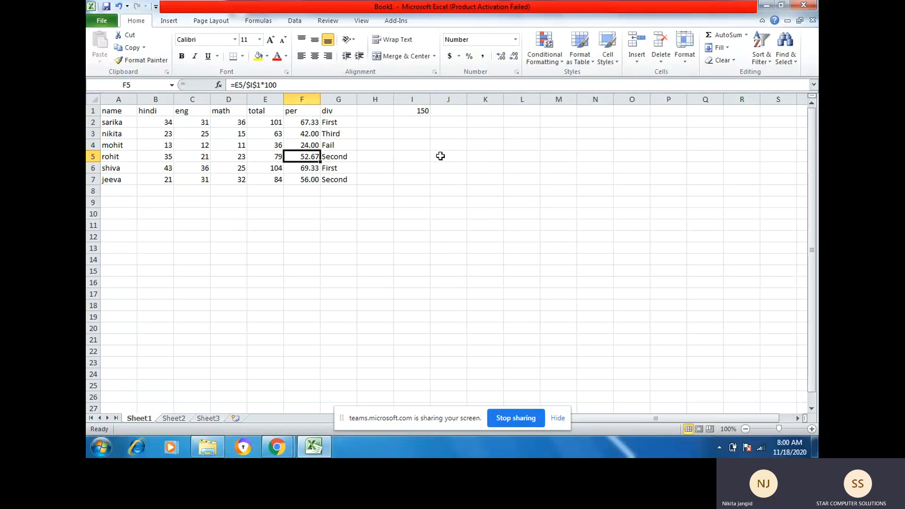
pyautogui.press('Right')
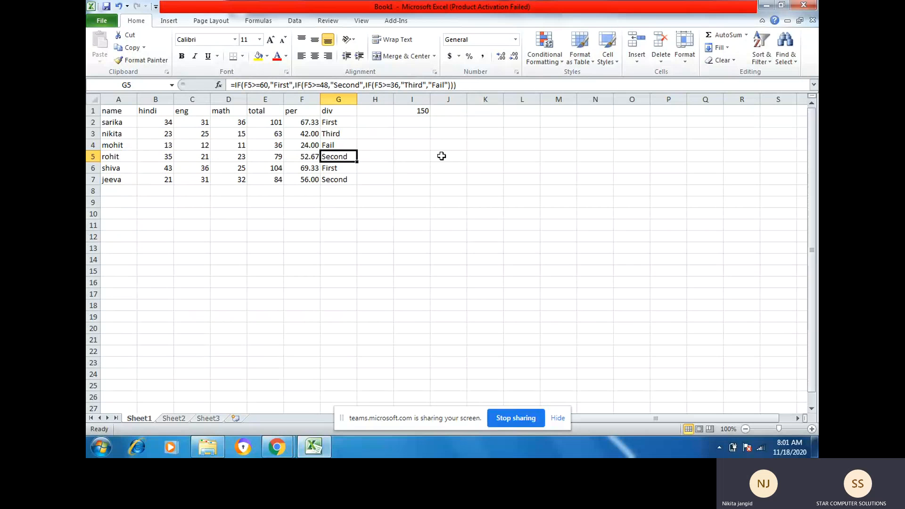
# Review the header row and the first student's record across row 2, including the percentage and division formulas
pyautogui.press('Up')
pyautogui.press('Up')
pyautogui.press('Up')
pyautogui.press('Up')
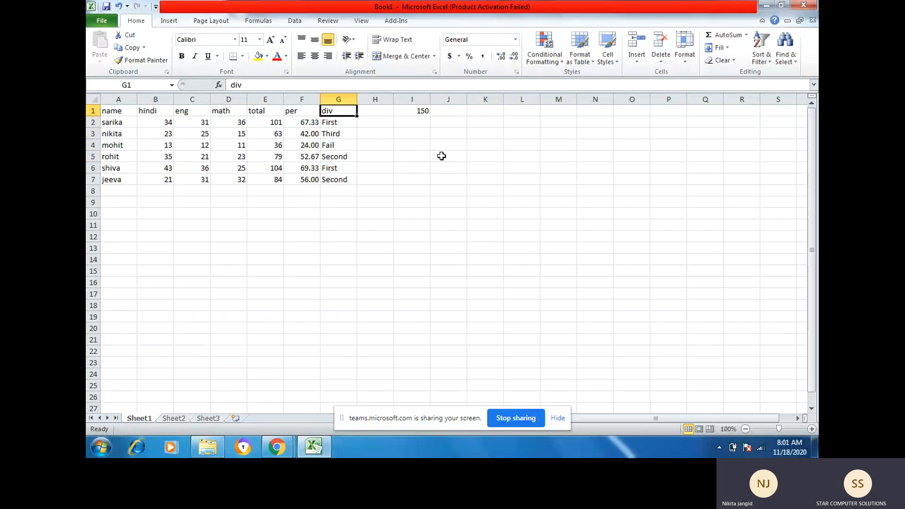
pyautogui.press('Left')
pyautogui.press('Left')
pyautogui.press('Left')
pyautogui.press('Left')
pyautogui.press('Left')
pyautogui.press('Left')
pyautogui.press('Down')
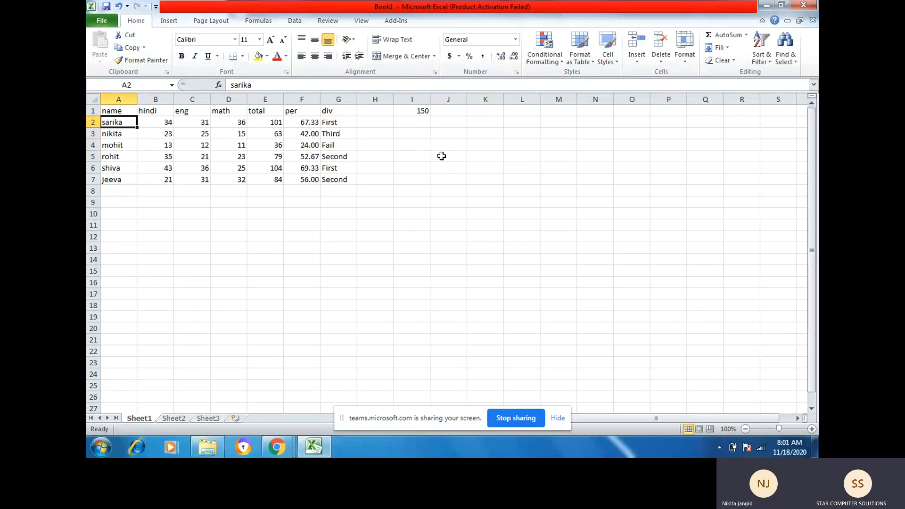
pyautogui.press('Right')
pyautogui.press('Right')
pyautogui.press('Right')
pyautogui.press('Right')
pyautogui.press('Right')
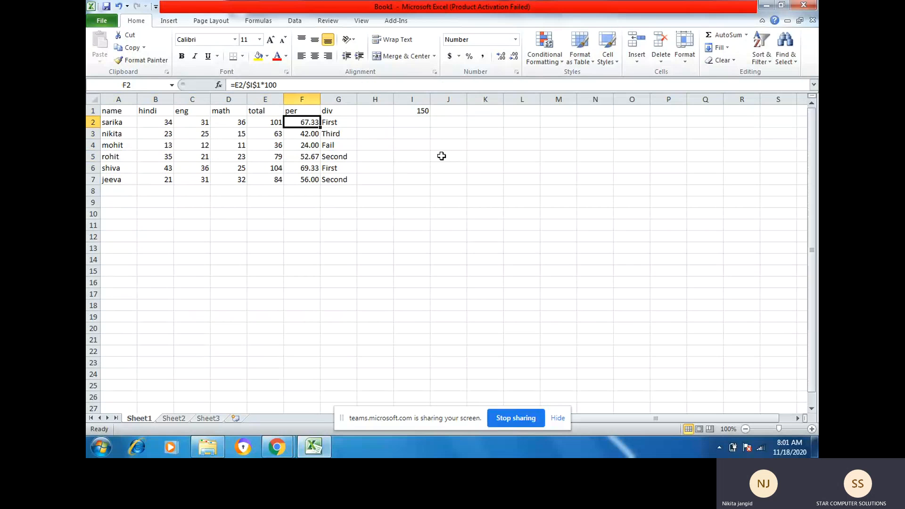
pyautogui.press('Right')
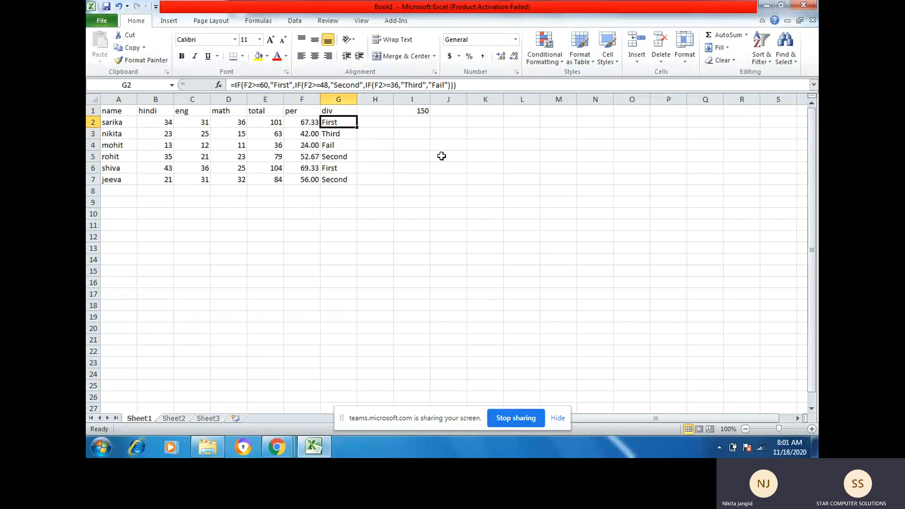
# Enter the name of the student from row 5 in A10 as the lookup value
pyautogui.press('Down')
pyautogui.press('Down')
pyautogui.press('Down')
pyautogui.press('Down')
pyautogui.press('Down')
pyautogui.press('Down')
pyautogui.press('Down')
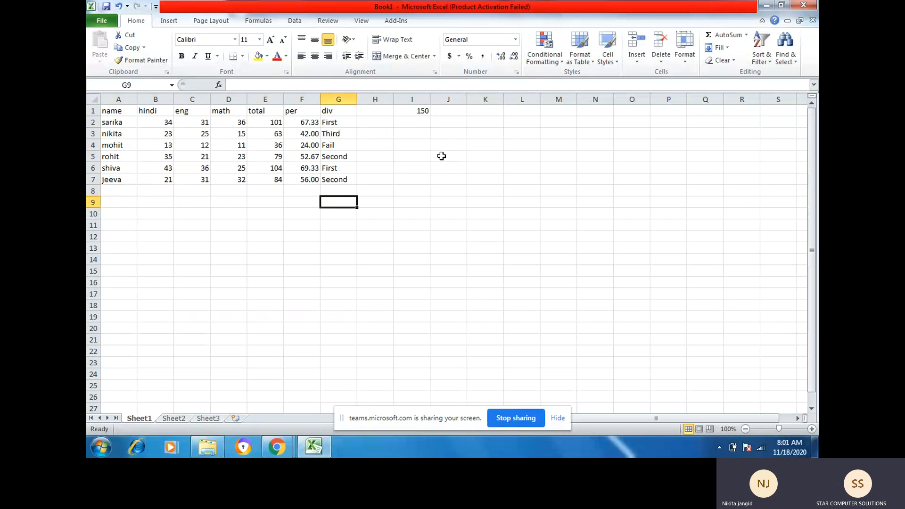
pyautogui.press('Down')
pyautogui.press('Left')
pyautogui.press('Left')
pyautogui.press('Left')
pyautogui.press('Left')
pyautogui.press('Left')
pyautogui.press('Left')
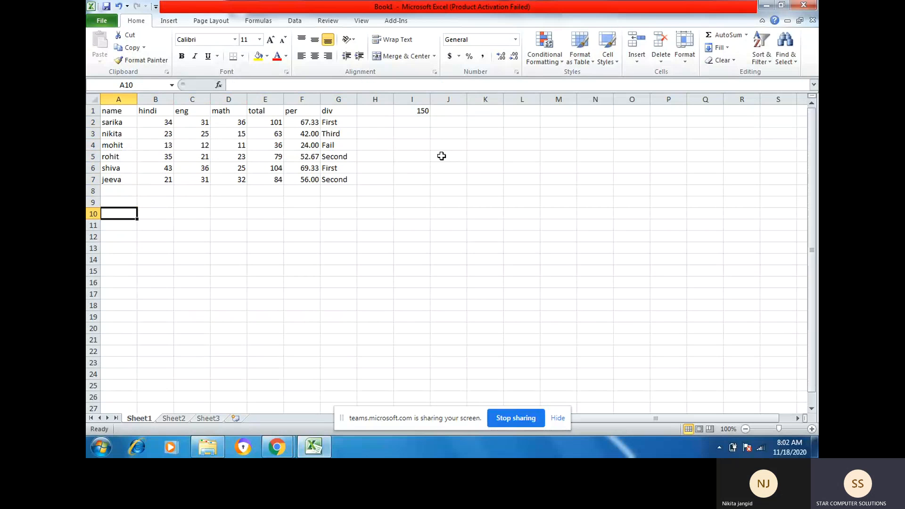
pyautogui.write('ro')
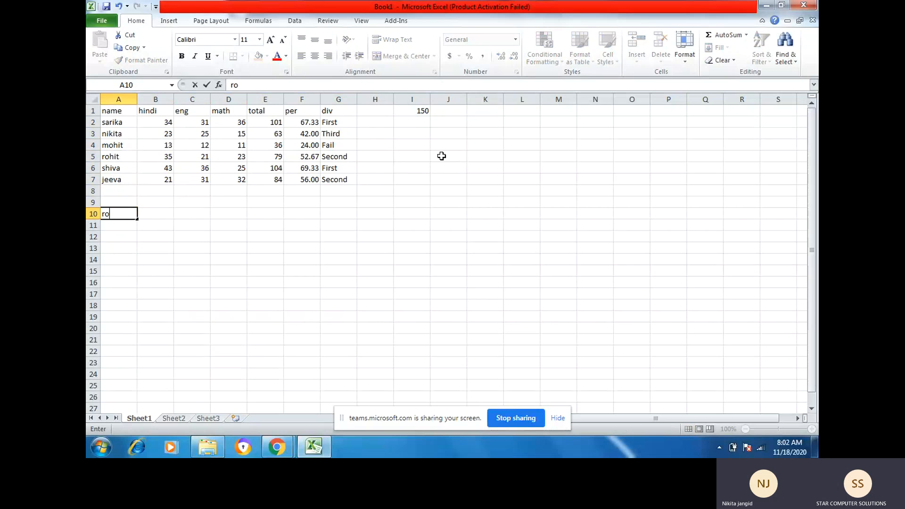
pyautogui.write('hit')
pyautogui.press('Tab')
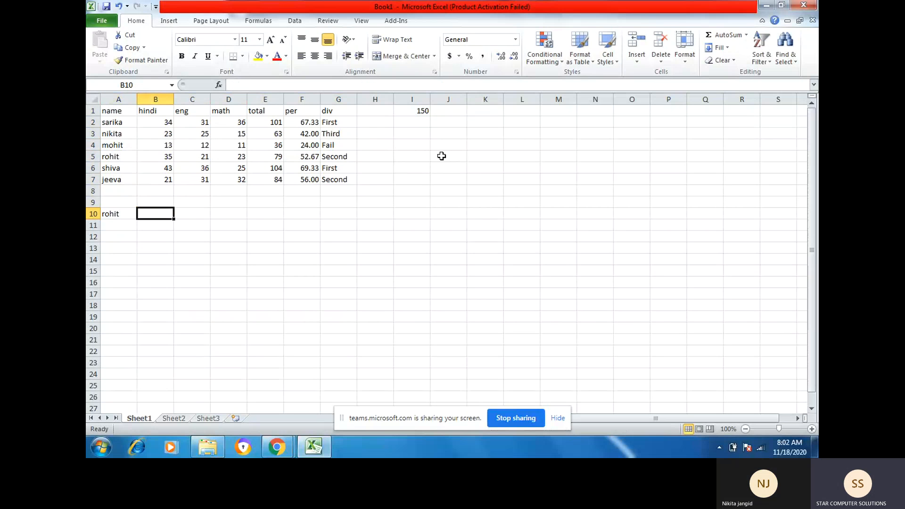
# Look up the division for the name in A10 by entering =VLOOKUP(A10,A2:G7,7) in B10
pyautogui.write('=')
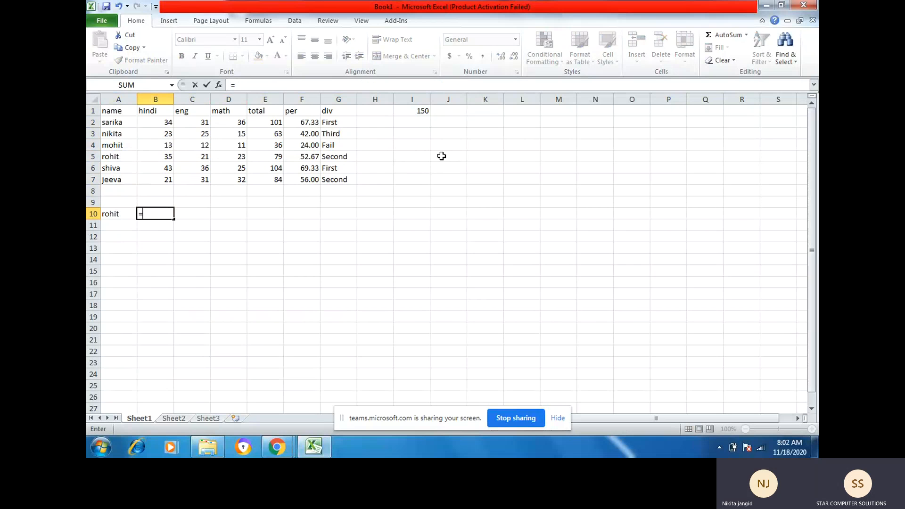
pyautogui.write('vlo')
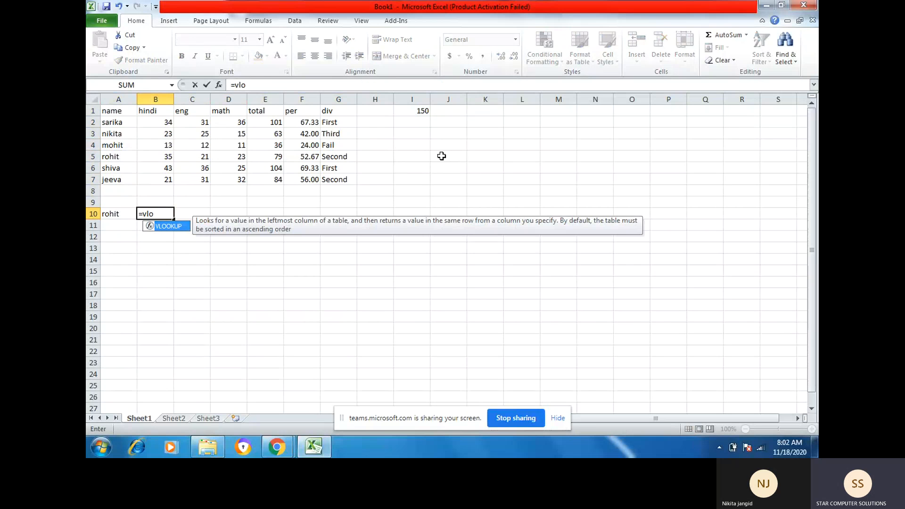
pyautogui.press('Tab')
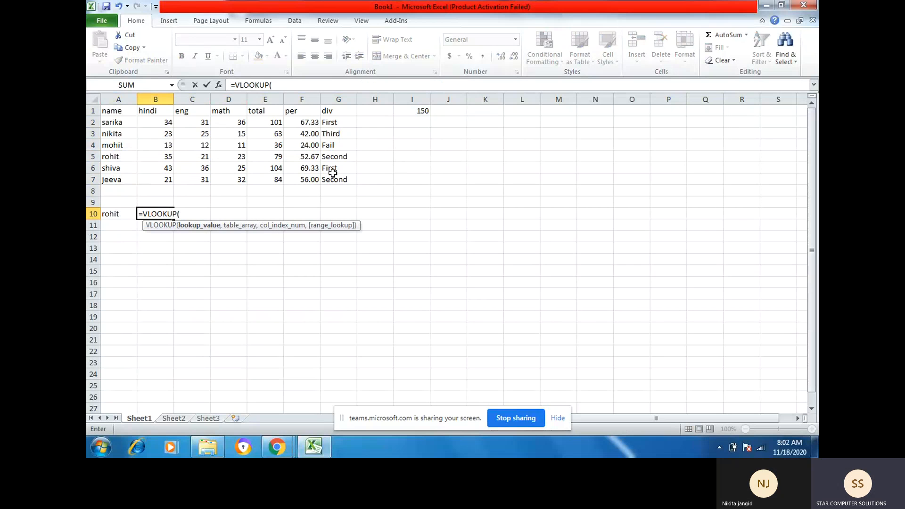
pyautogui.click(126, 214)
pyautogui.write(',')
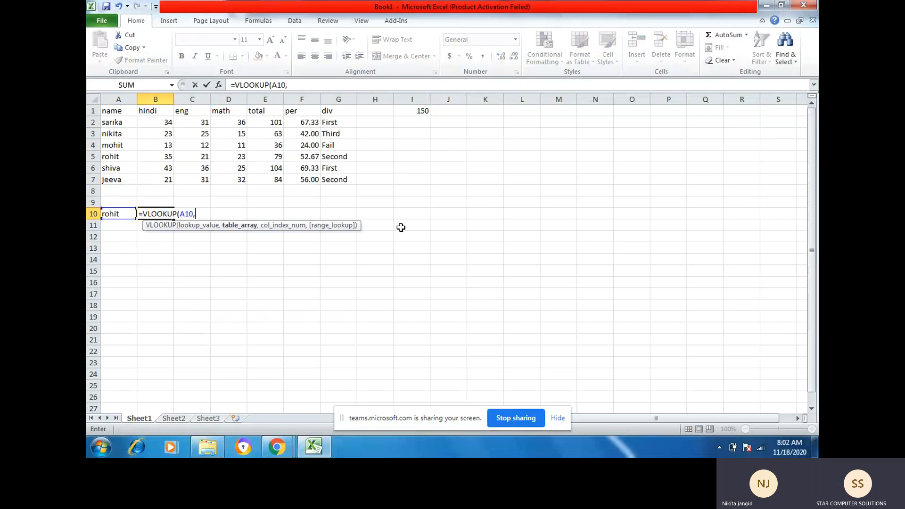
pyautogui.moveTo(102, 122); pyautogui.dragTo(336, 182)
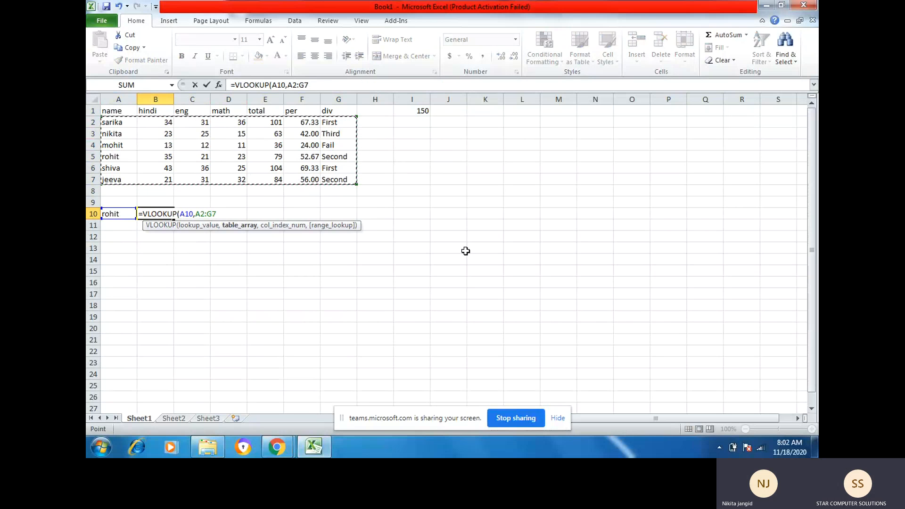
pyautogui.write(',')
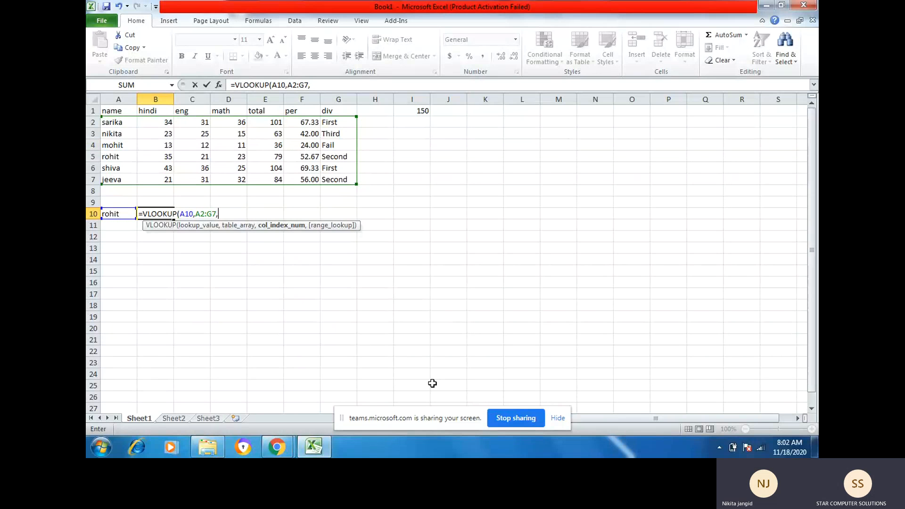
pyautogui.write('7')
pyautogui.hotkey('ctrl', 'Return')
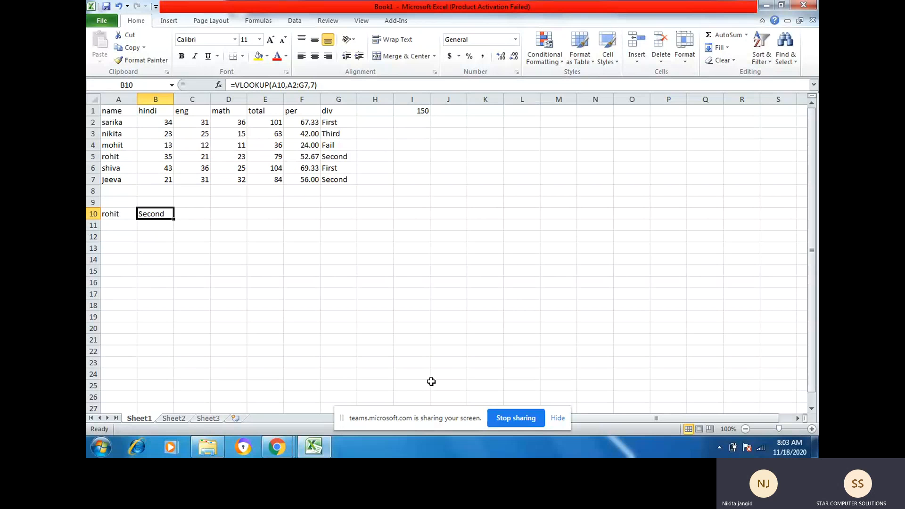
# Replace the lookup name in A10 with the name of the student from row 6
pyautogui.click(112, 220)
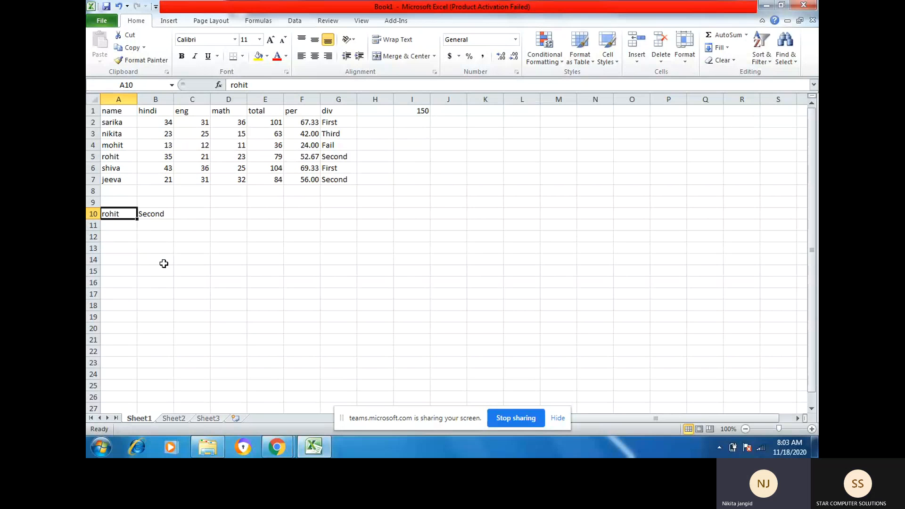
pyautogui.write('sh')
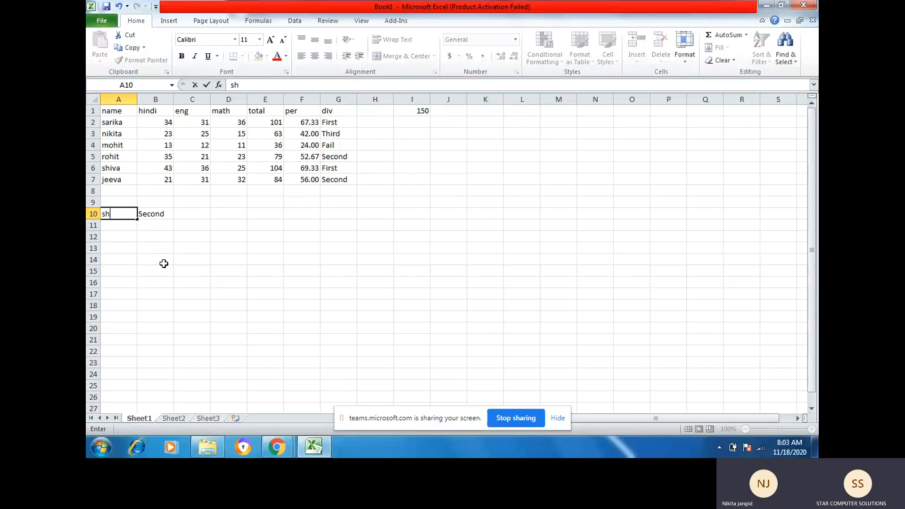
pyautogui.write('iva')
pyautogui.press('Return')
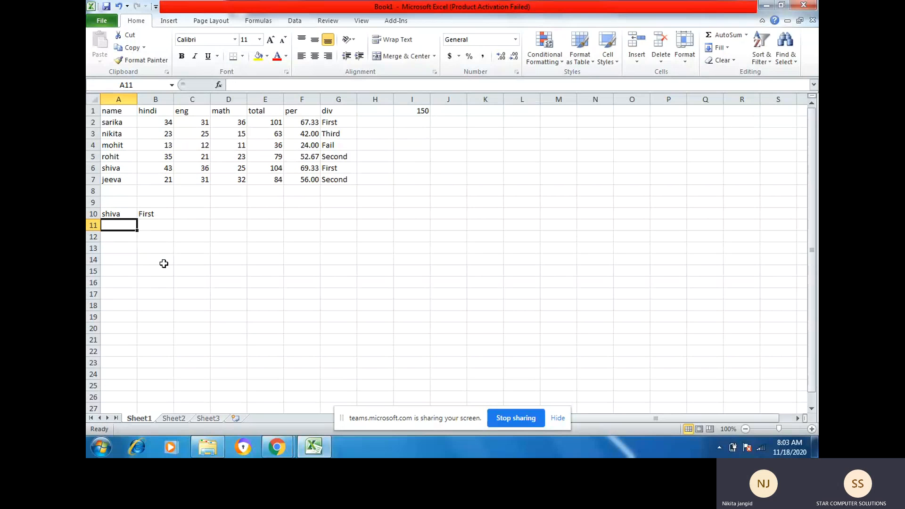
# Remove the last letter from the name in A10 to test the lookup with an incomplete name
pyautogui.press('Up')
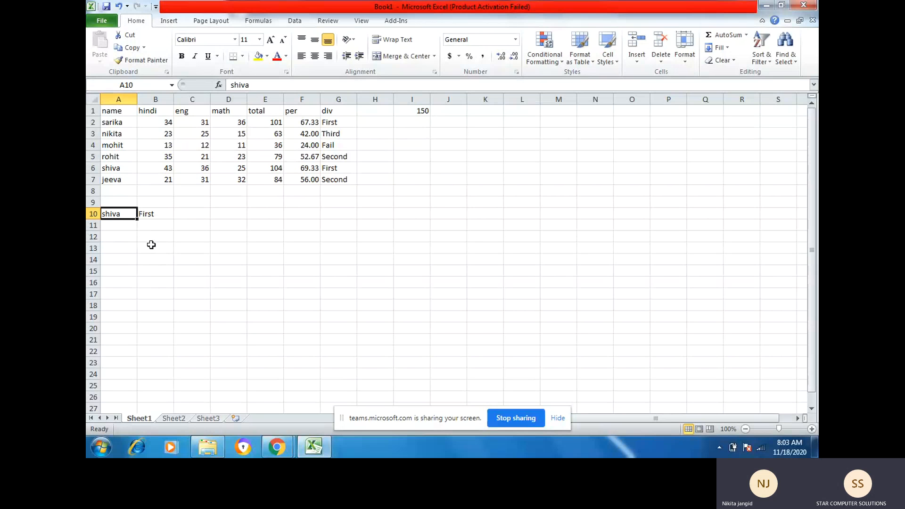
pyautogui.doubleClick(125, 215)
pyautogui.press('BackSpace')
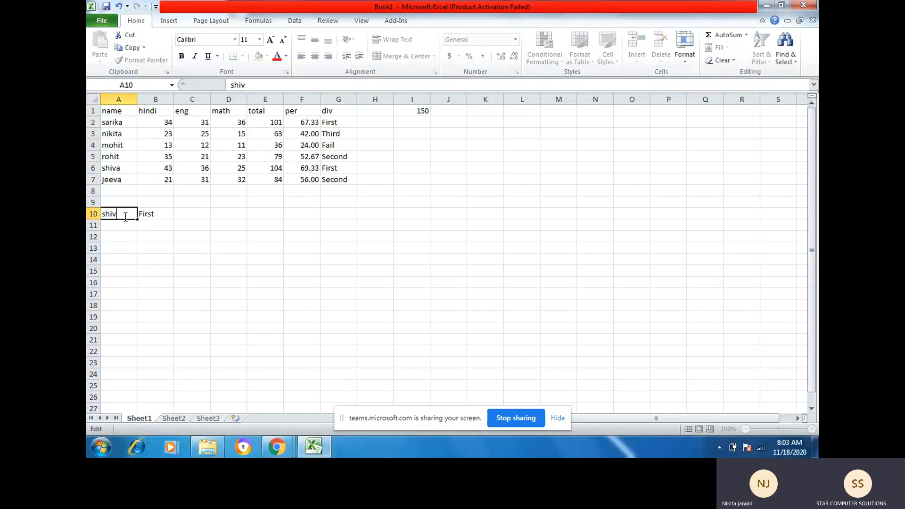
pyautogui.press('Return')
# Make the VLOOKUP in B10 require an exact match by adding FALSE as its range_lookup argument
pyautogui.click(125, 216)
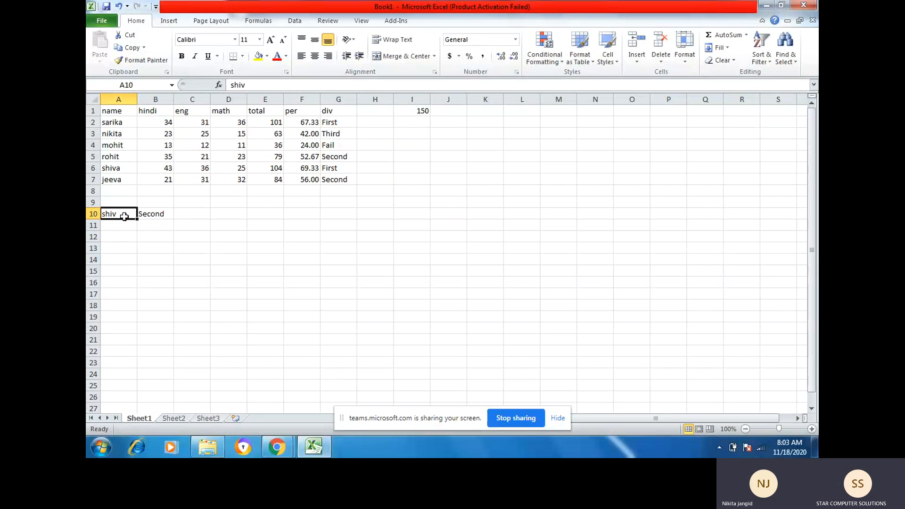
pyautogui.press('Right')
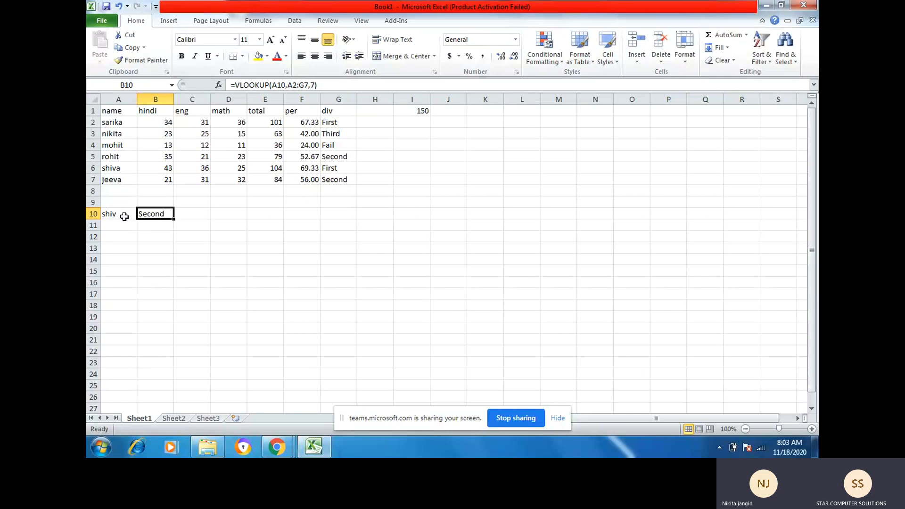
pyautogui.click(315, 85)
pyautogui.write(',')
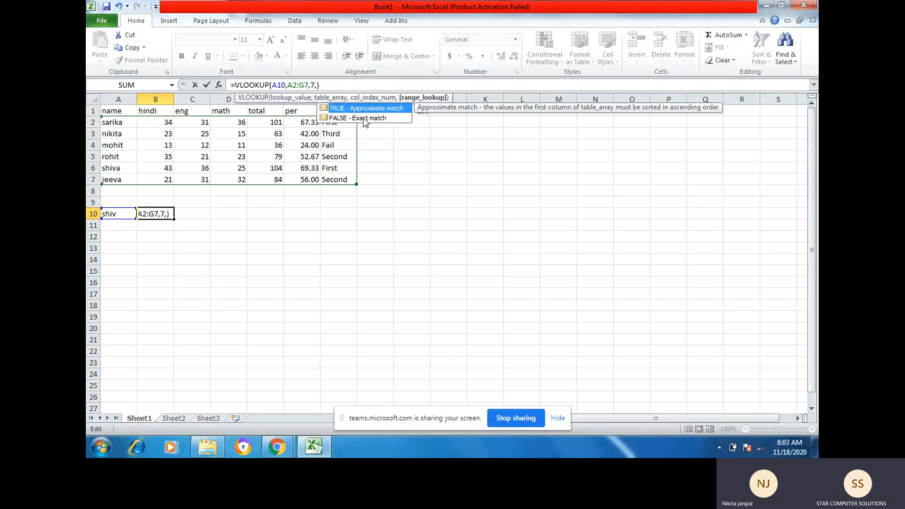
pyautogui.press('Down')
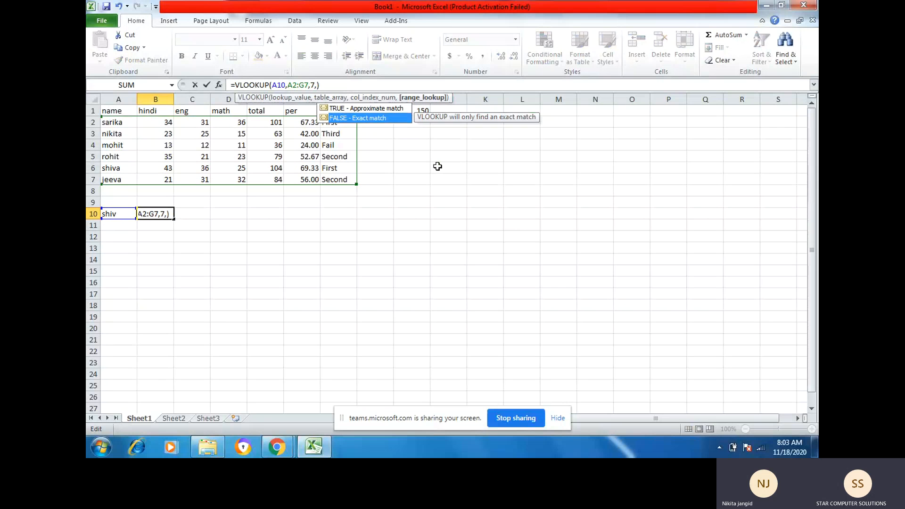
pyautogui.press('Tab')
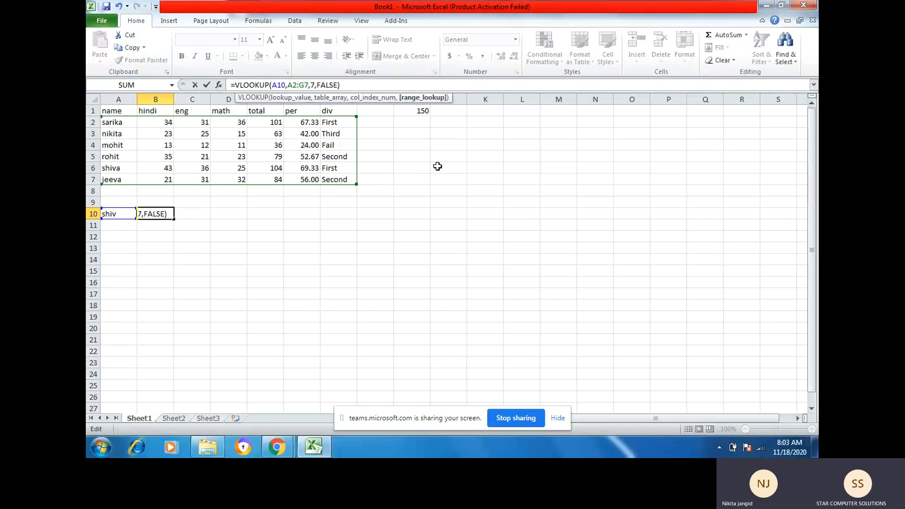
pyautogui.press('Return')
pyautogui.press('Up')
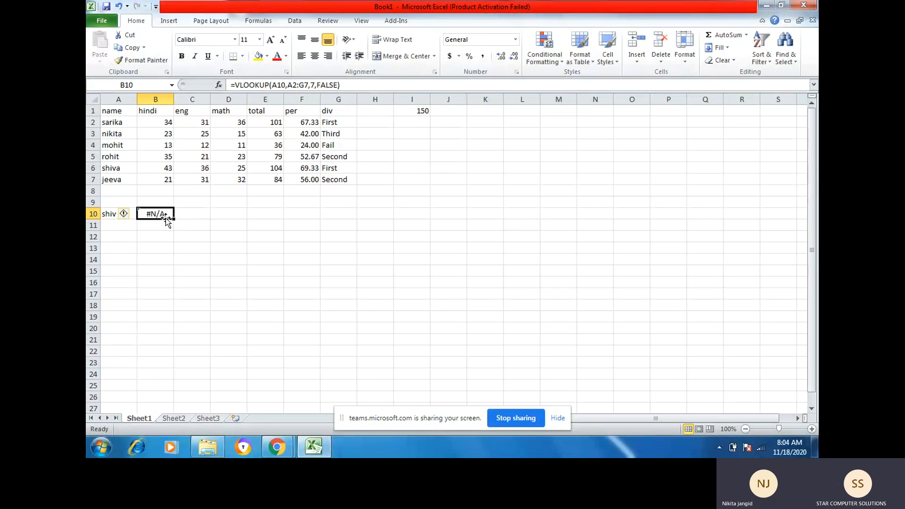
# Complete the lookup name in A10 by adding its missing final letter "a", and check the formula in B10
pyautogui.click(119, 215)
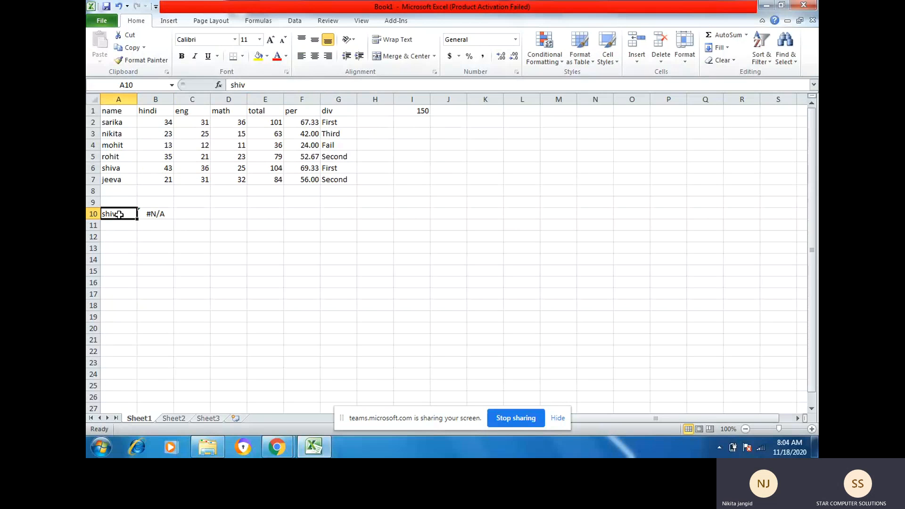
pyautogui.click(272, 85)
pyautogui.write('a')
pyautogui.press('Return')
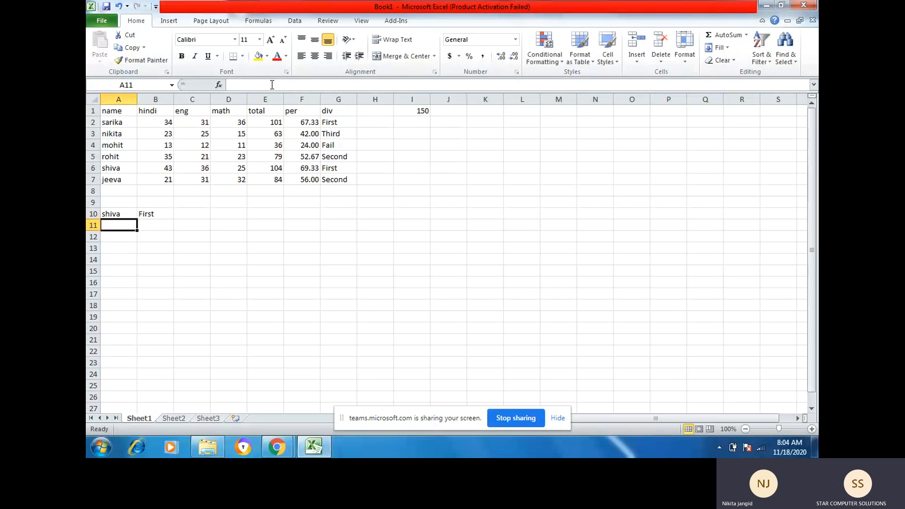
pyautogui.press('Up')
pyautogui.press('Right')
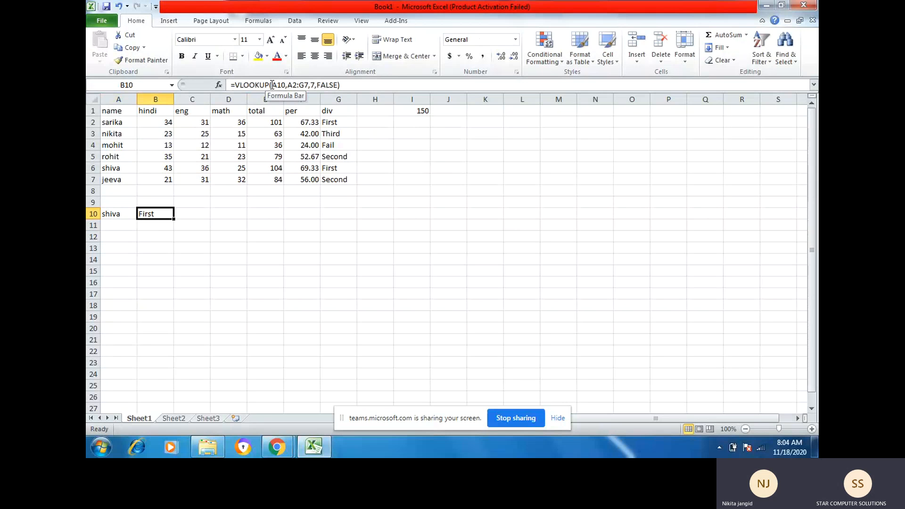
pyautogui.press('Left')
pyautogui.press('Right')
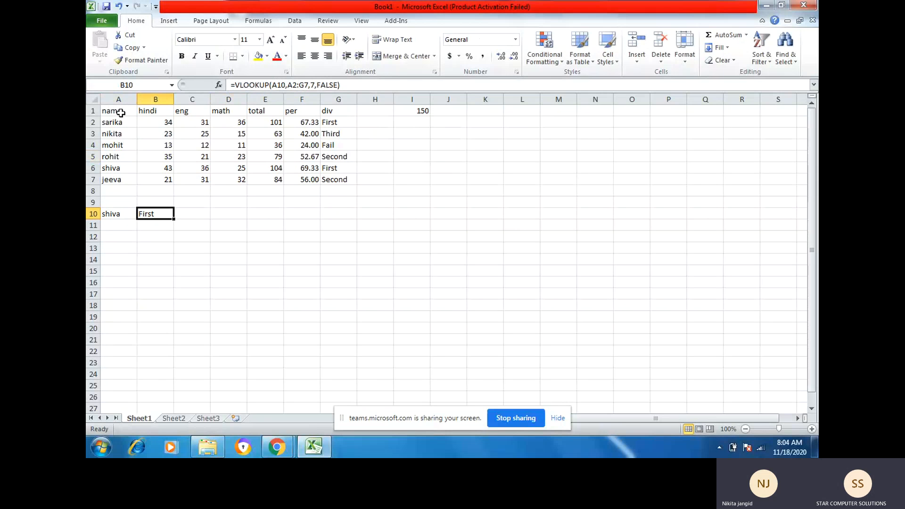
# Copy the mark sheet in A1:G7 and paste it transposed starting at K1
pyautogui.moveTo(120, 113); pyautogui.dragTo(335, 185)
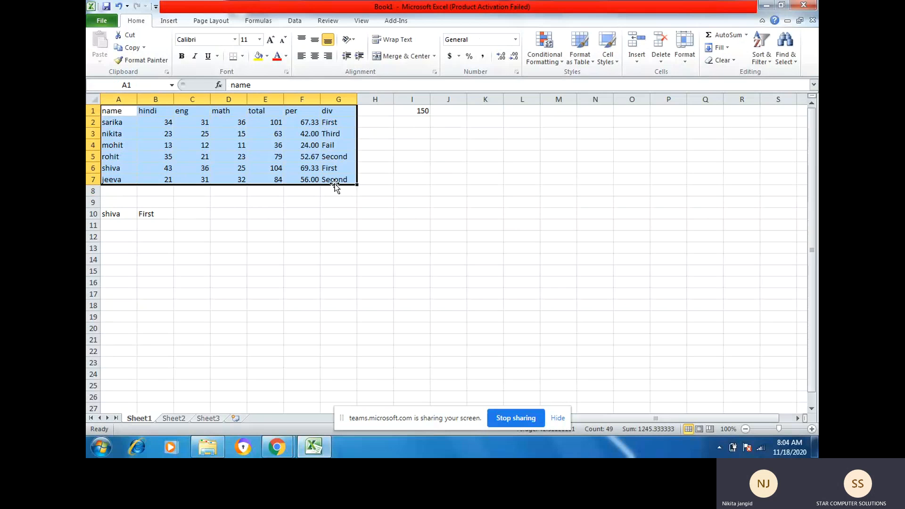
pyautogui.hotkey('ctrl', 'c')
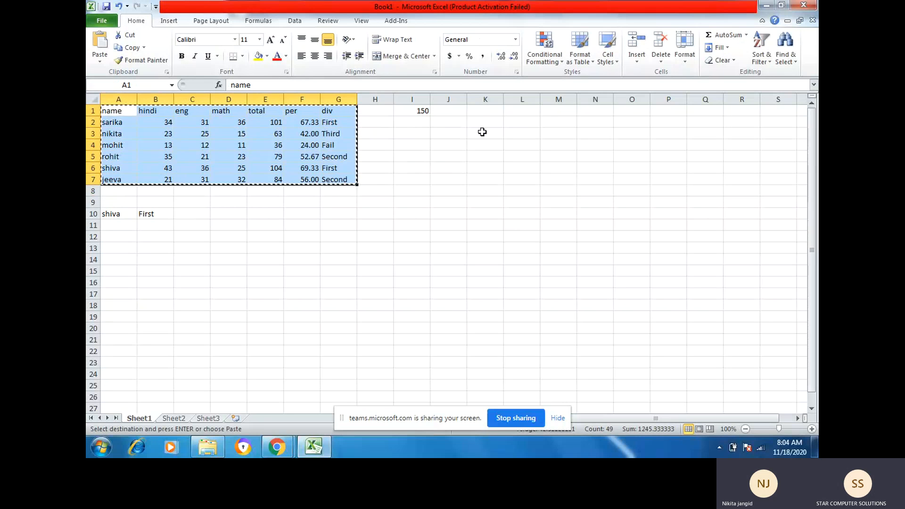
pyautogui.click(490, 111)
pyautogui.click(100, 61)
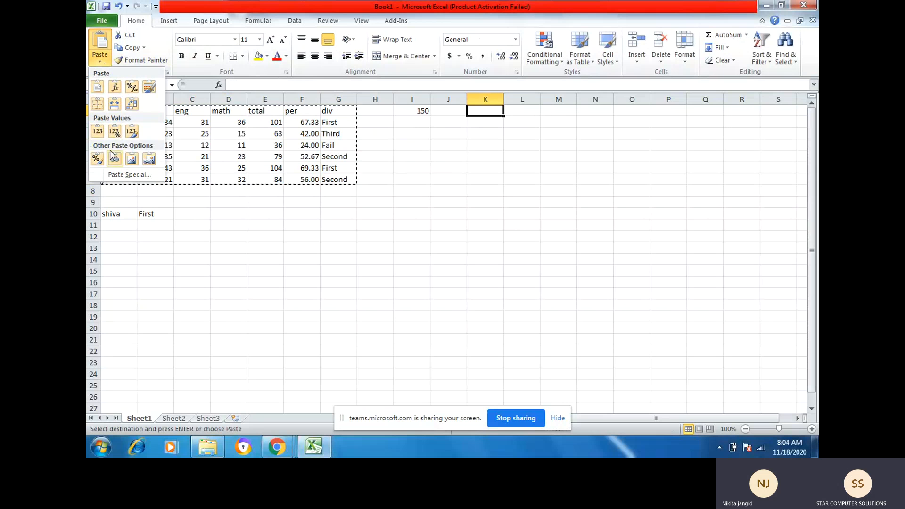
pyautogui.click(131, 103)
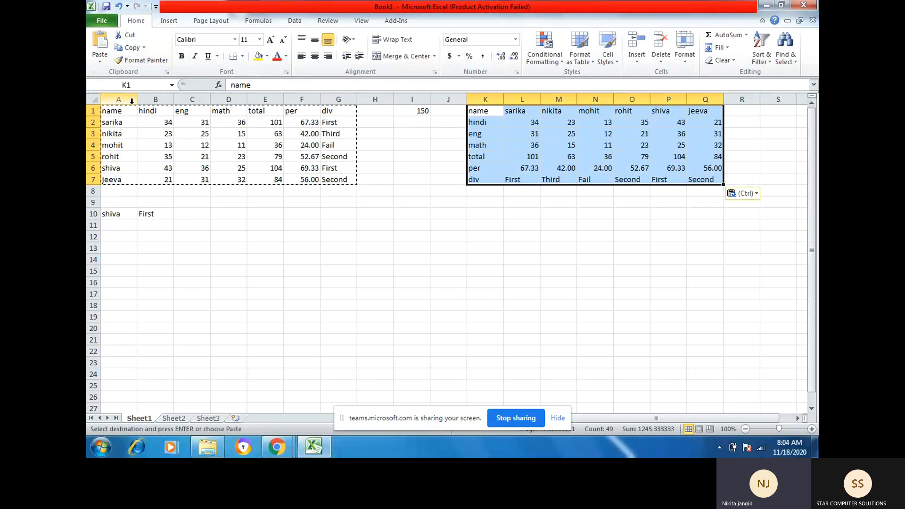
pyautogui.click(532, 202)
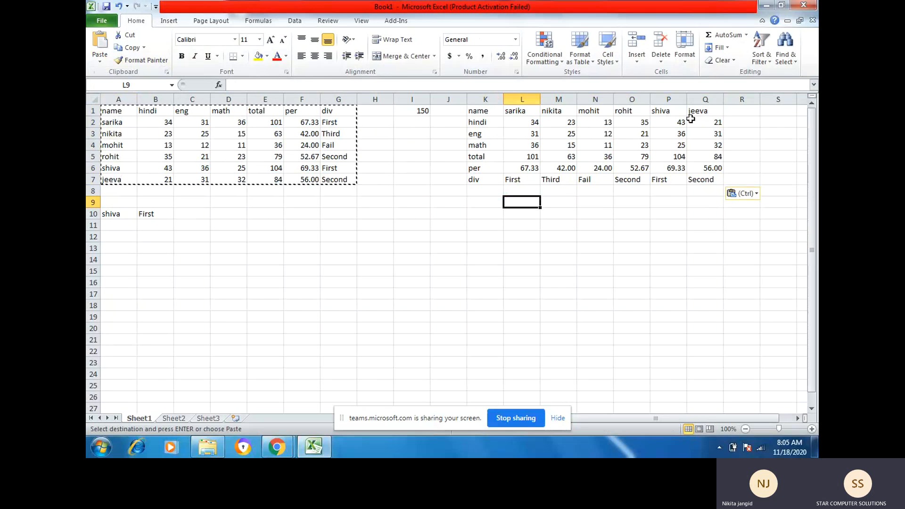
pyautogui.press('Escape')
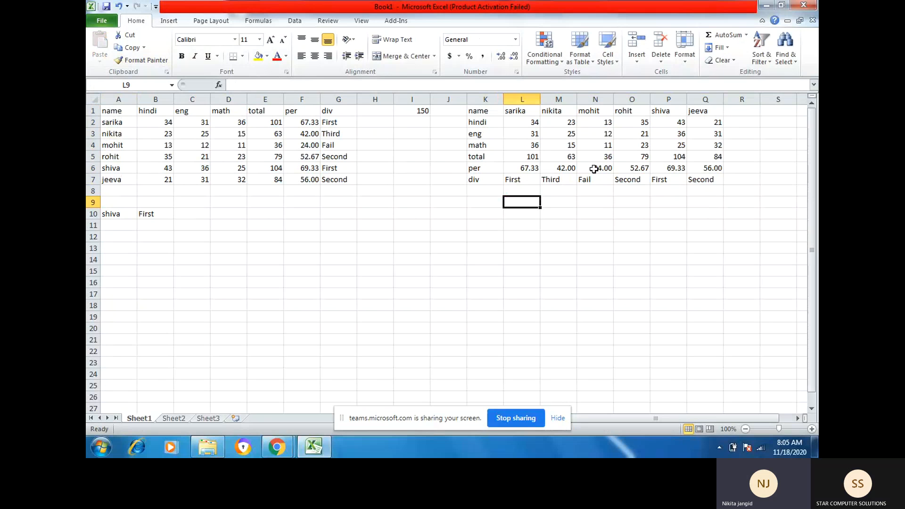
# Change the table array of the lookup formula in B10 to the transposed range L1:Q7
pyautogui.click(153, 214)
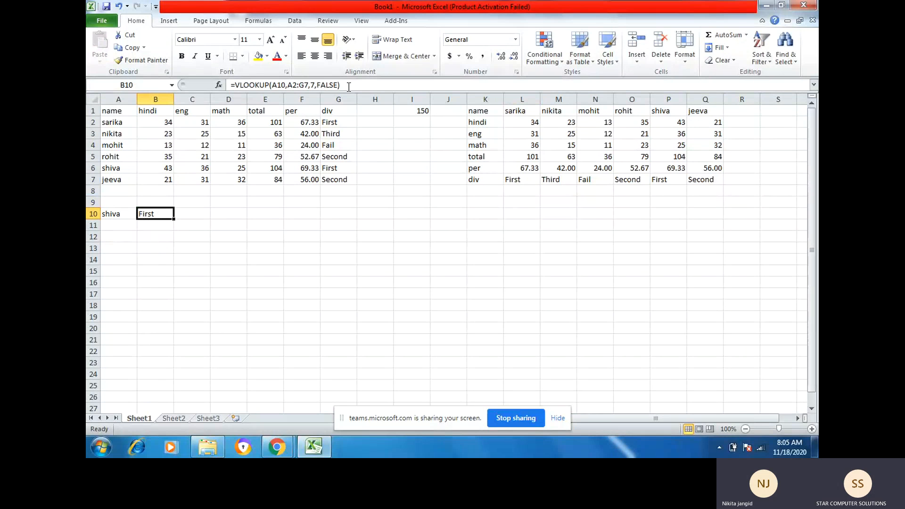
pyautogui.click(290, 85)
pyautogui.moveTo(289, 86); pyautogui.dragTo(307, 83)
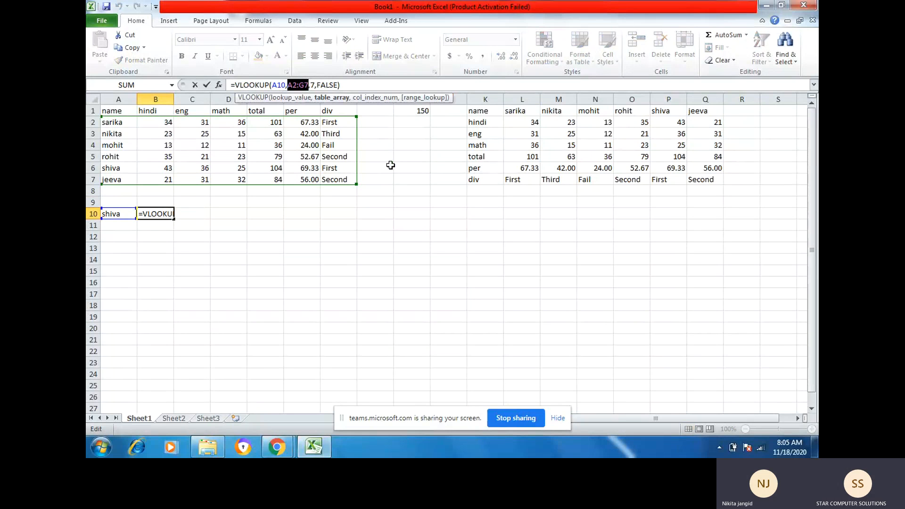
pyautogui.hotkey('shift', 'Right')
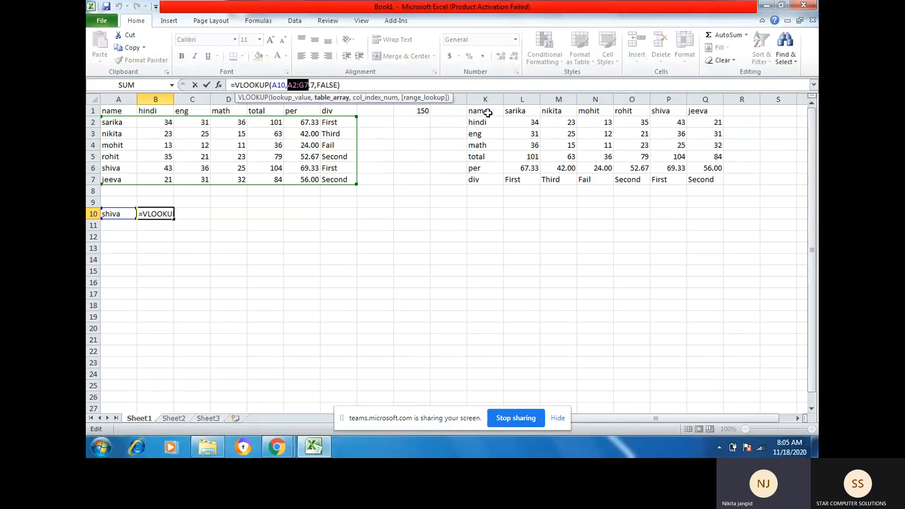
pyautogui.moveTo(509, 111); pyautogui.dragTo(702, 179)
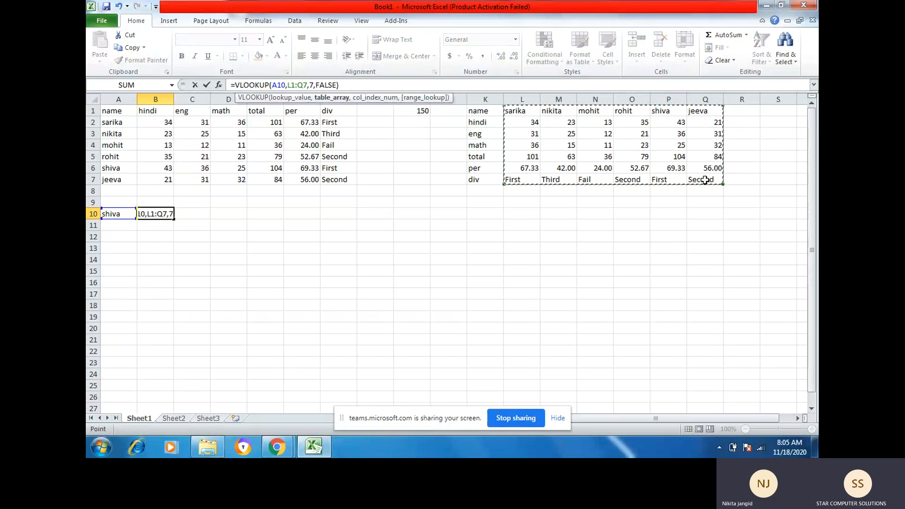
pyautogui.press('Return')
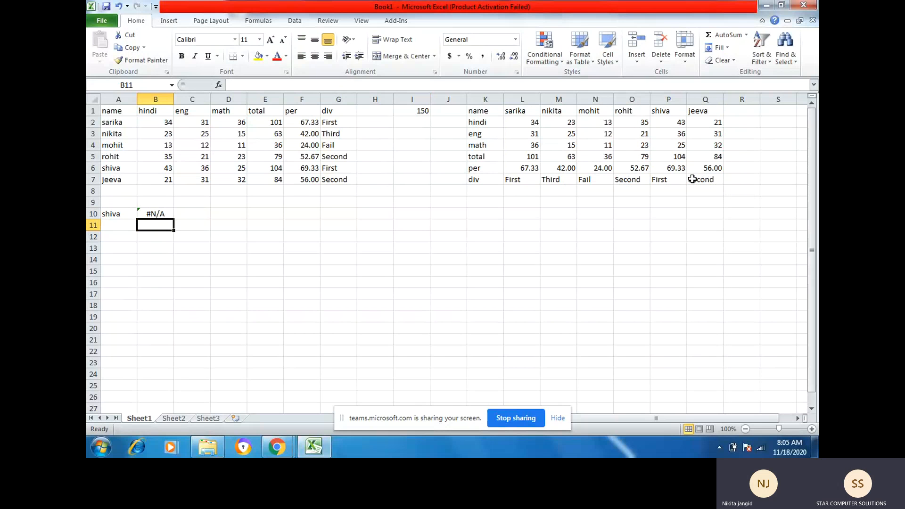
# Replace VLOOKUP with HLOOKUP in B10 so the formula reads =HLOOKUP(A10,L1:Q7,7,FALSE)
pyautogui.press('Up')
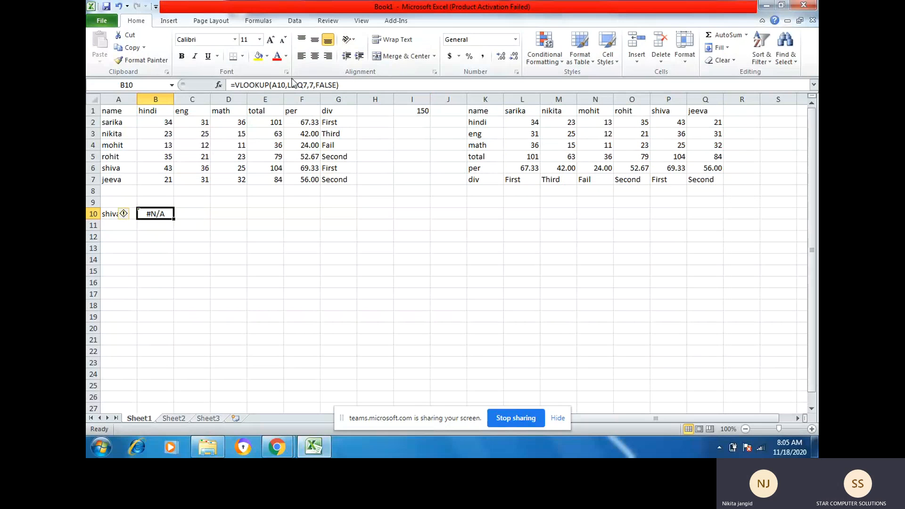
pyautogui.click(239, 84)
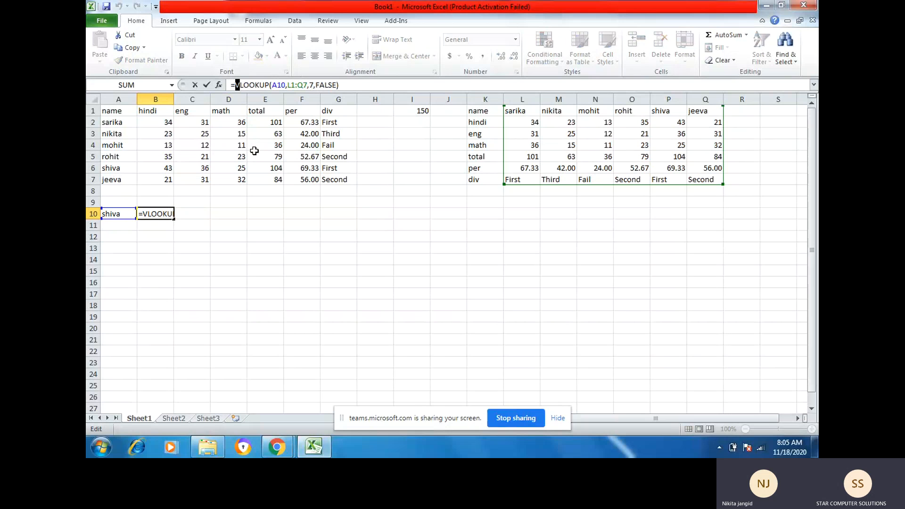
pyautogui.press('Return')
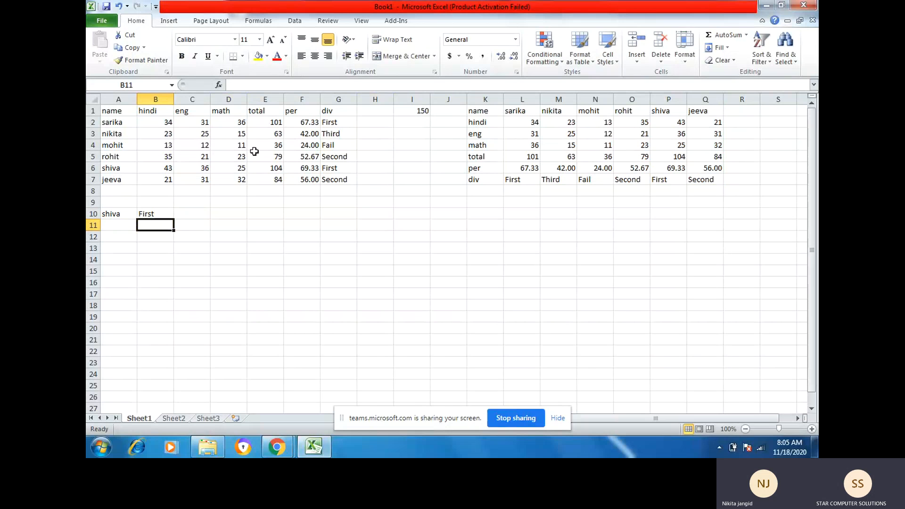
pyautogui.click(149, 215)
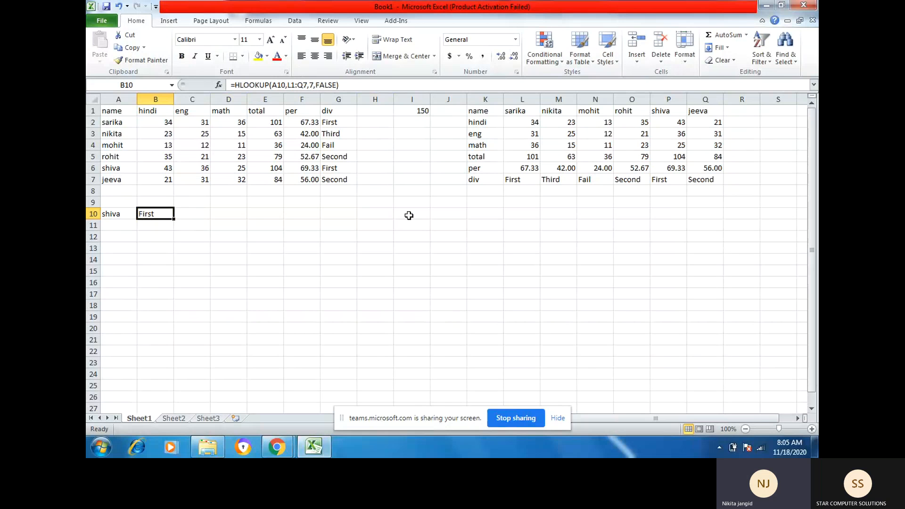
pyautogui.click(258, 21)
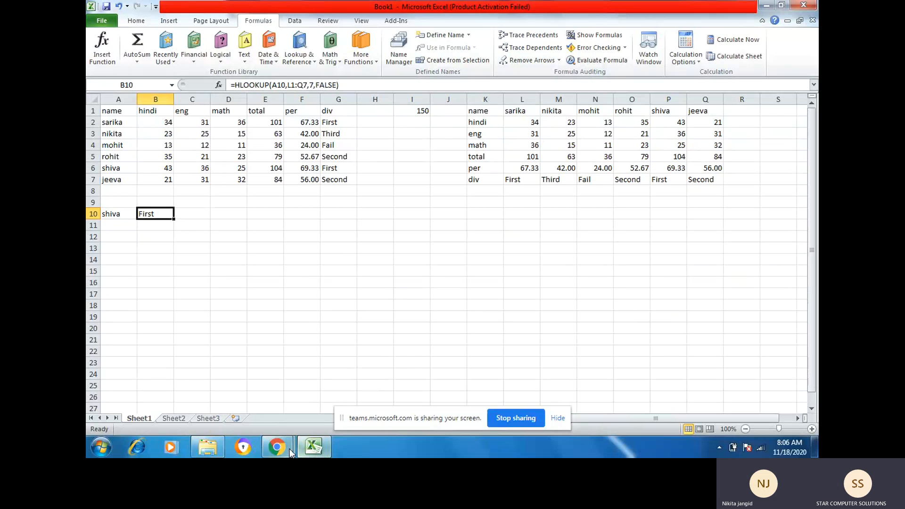
# Switch to the Microsoft Teams meeting in Chrome and request to stop the meeting recording
pyautogui.moveTo(278, 451)
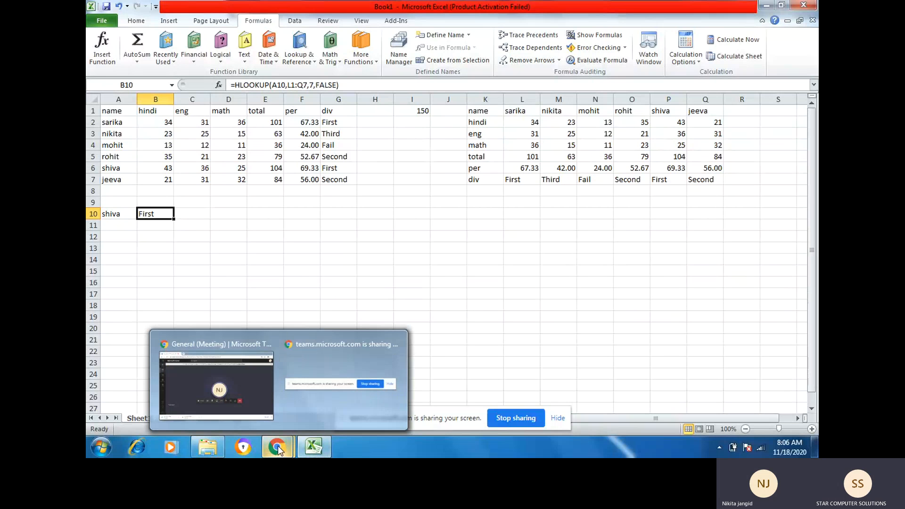
pyautogui.click(234, 348)
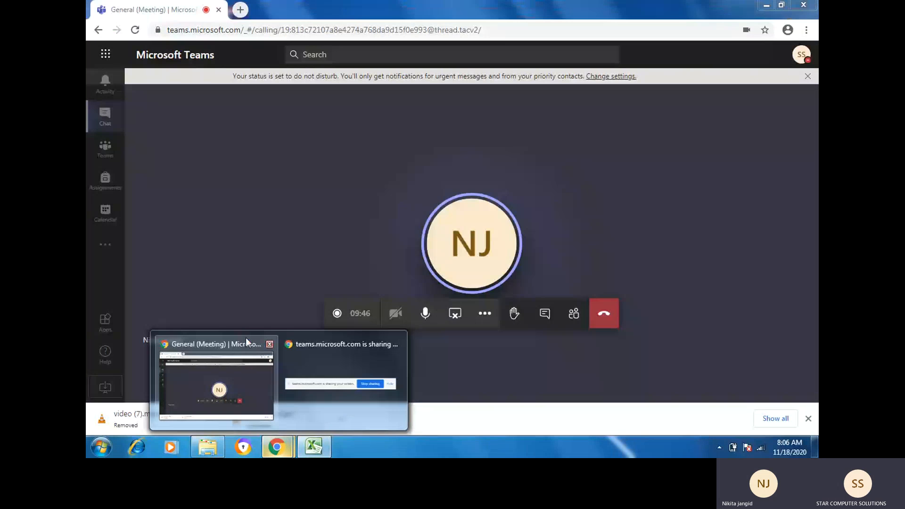
pyautogui.click(485, 313)
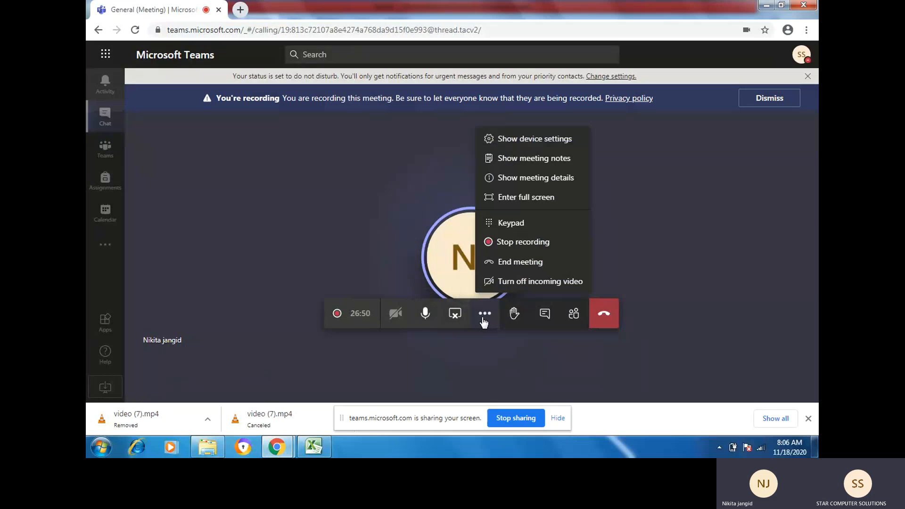
pyautogui.click(512, 245)
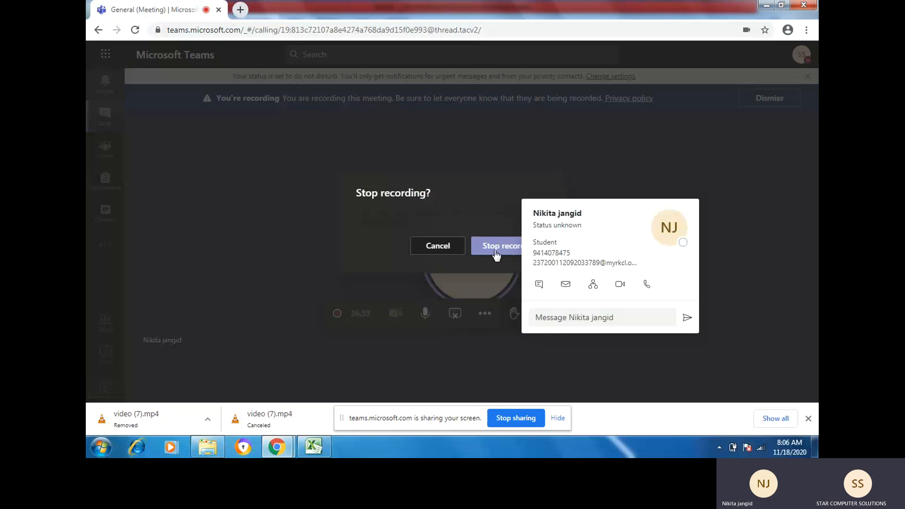